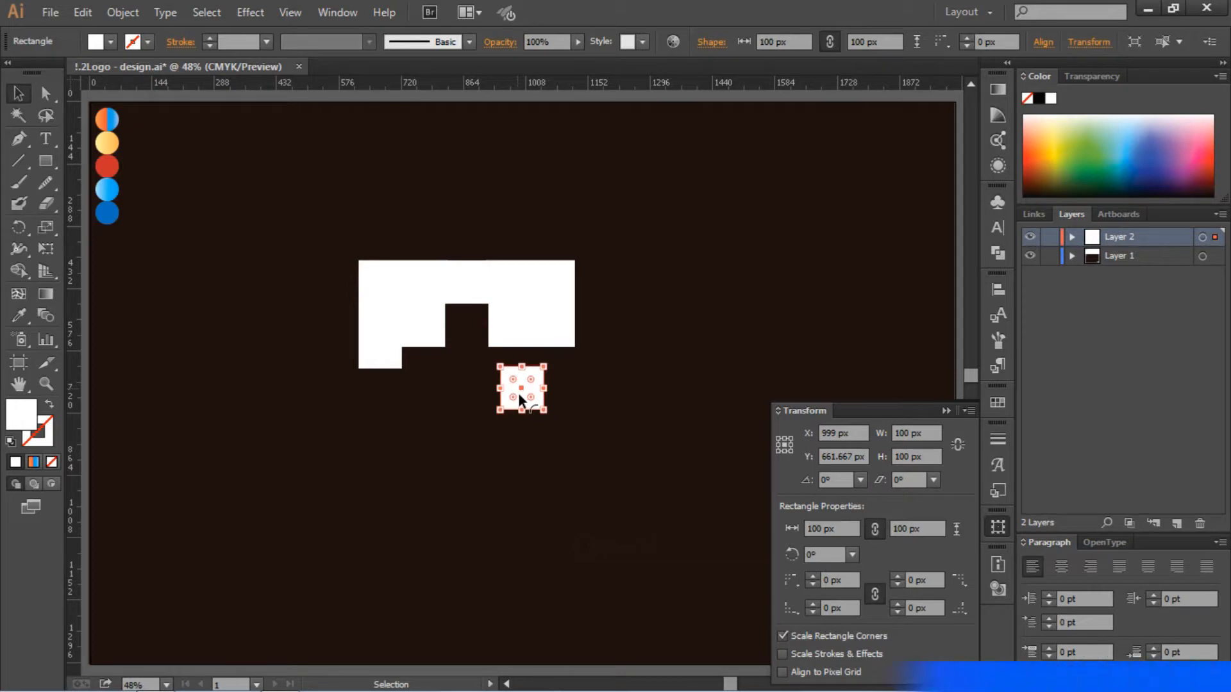
# - Place the 100 px square at the white shape's lower-right corner and unite all the rectangles into one shape
pyautogui.click(537, 416)
pyautogui.moveTo(541, 396); pyautogui.dragTo(573, 354)
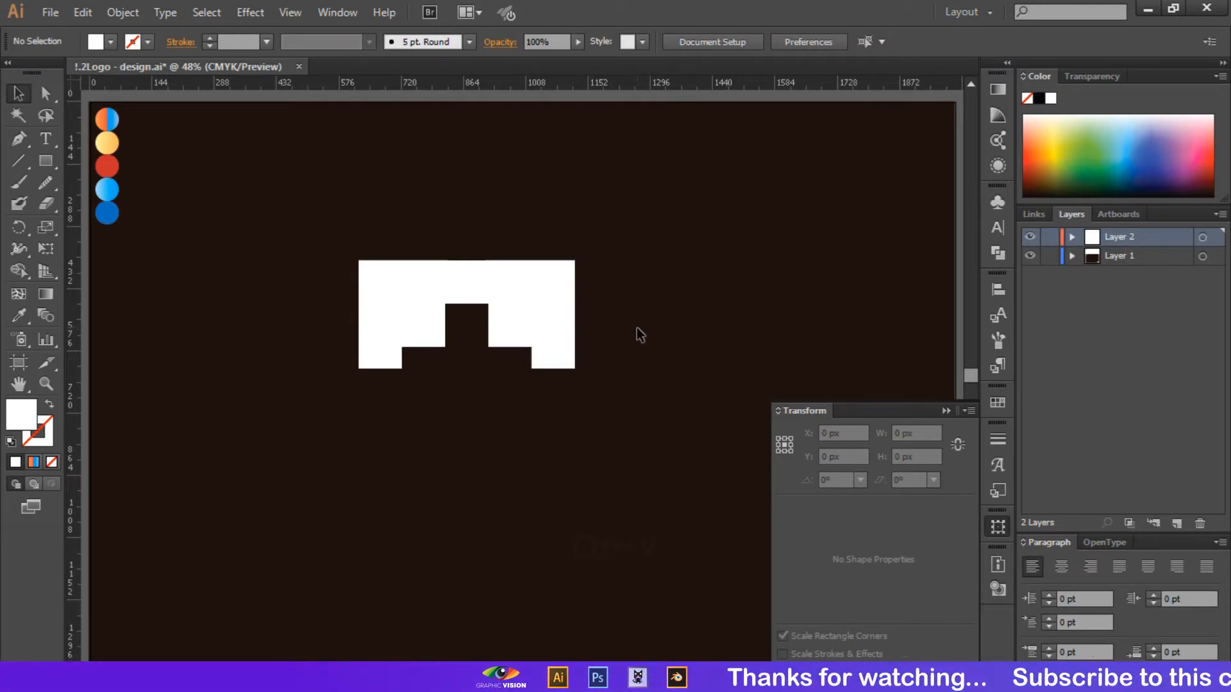
pyautogui.moveTo(658, 221); pyautogui.dragTo(320, 408)
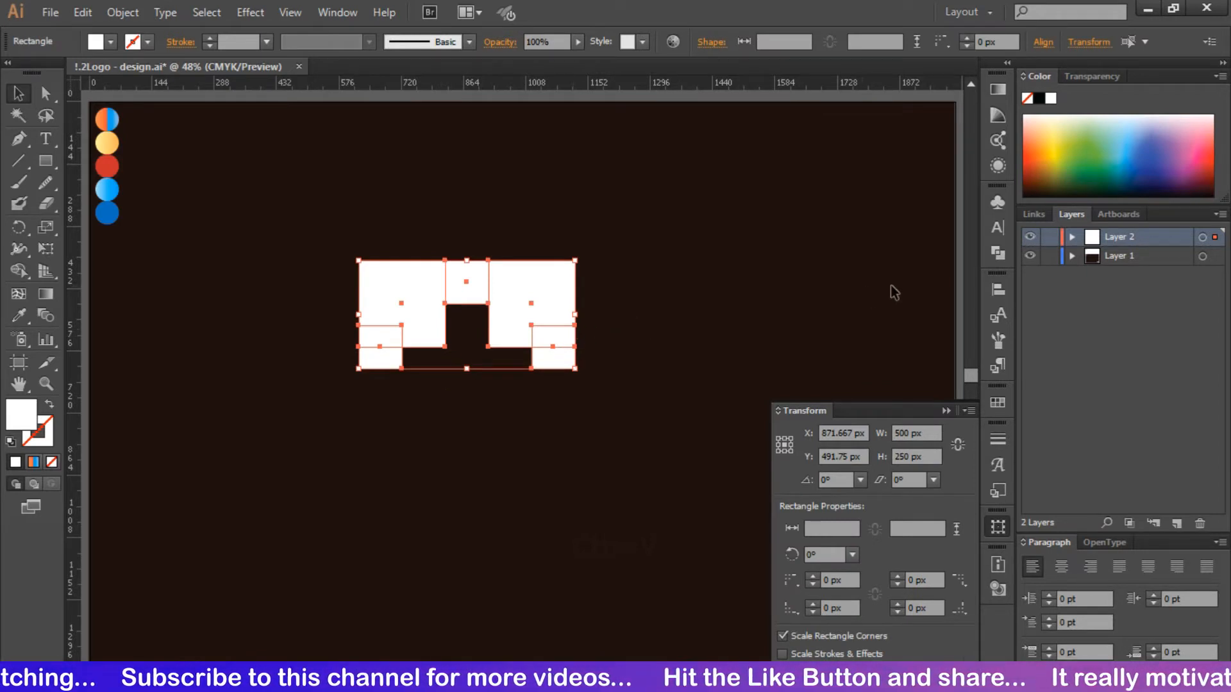
pyautogui.click(996, 253)
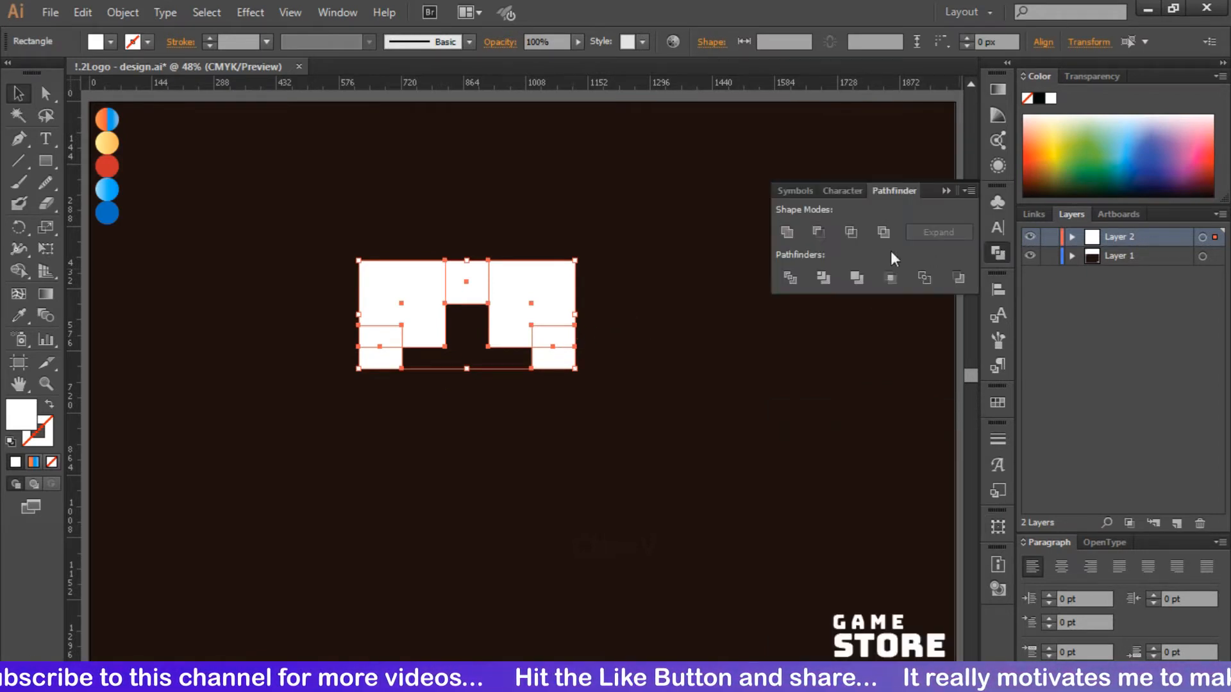
pyautogui.click(783, 232)
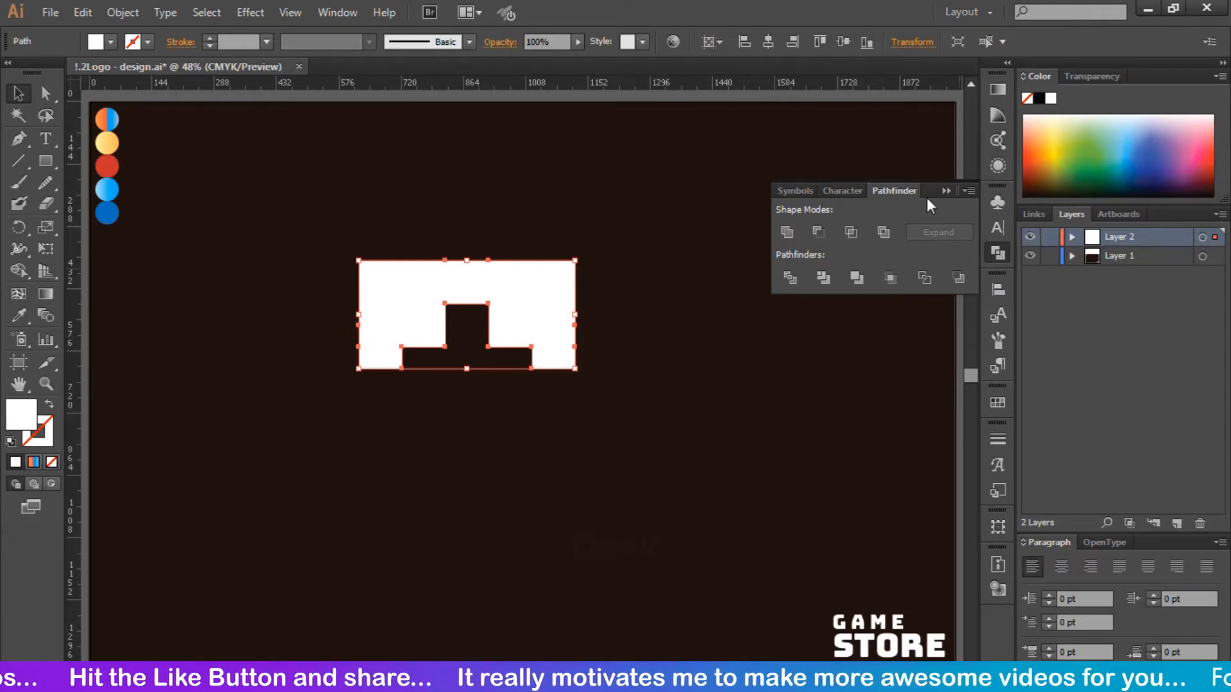
pyautogui.click(946, 190)
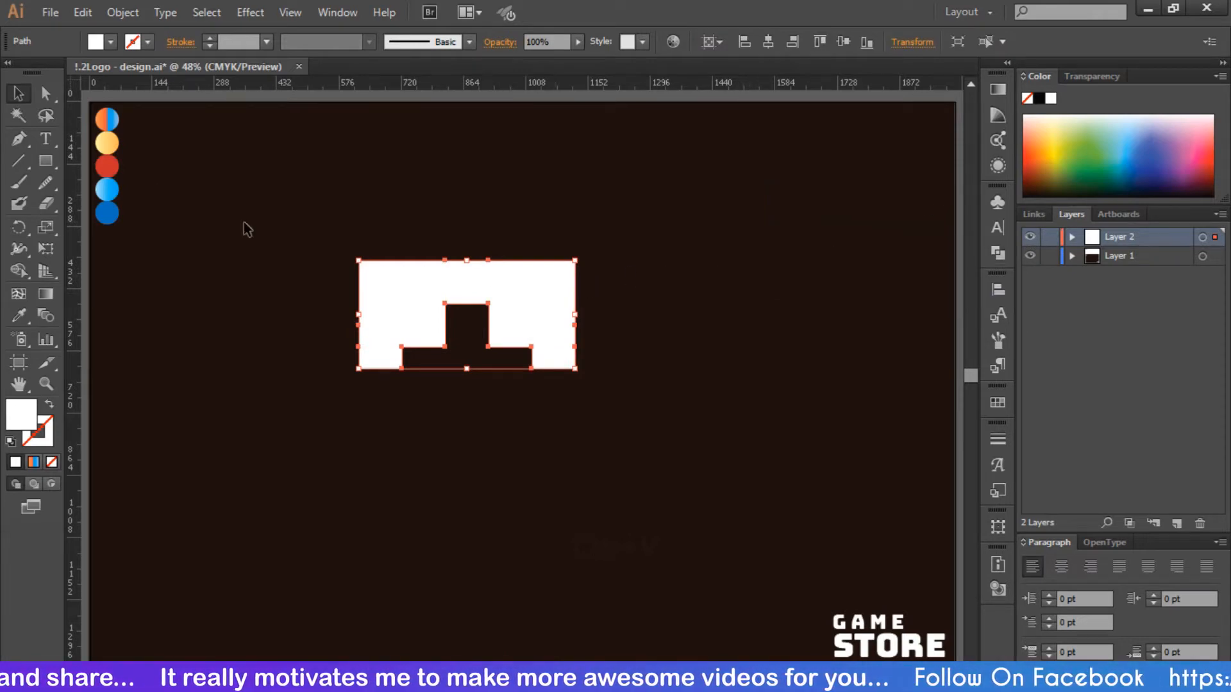
# - Round all the corners of the stepped notch on the shape's underside to 25 px
pyautogui.click(54, 92)
pyautogui.click(336, 237)
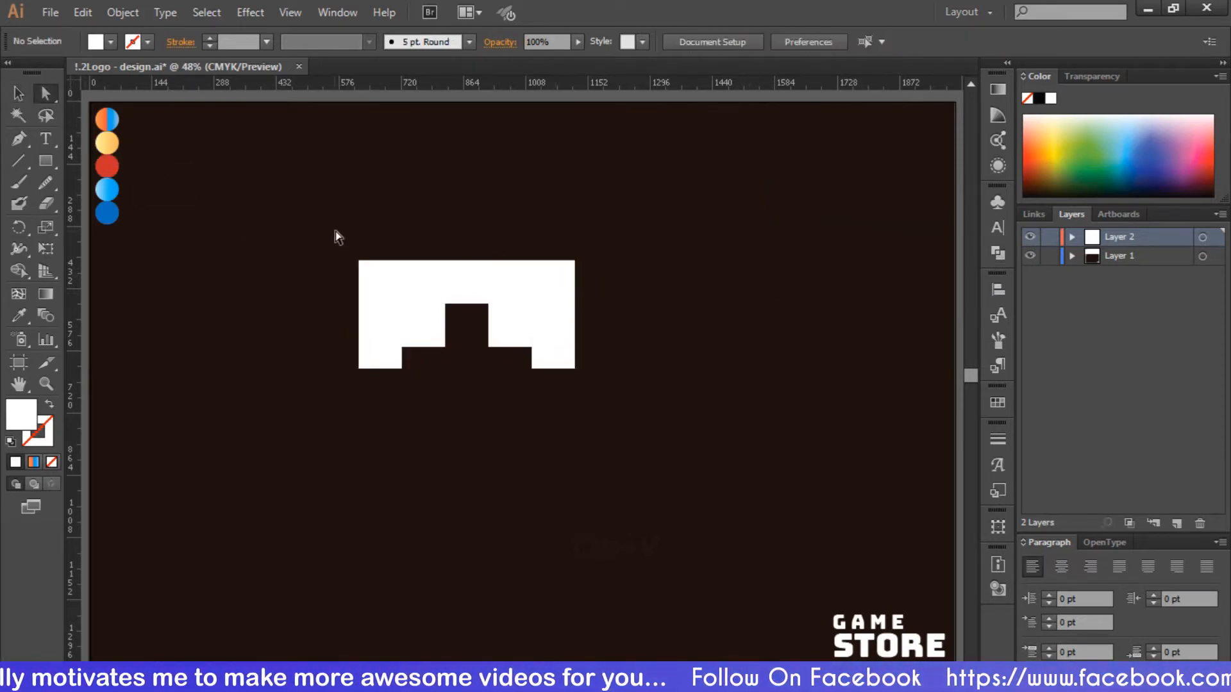
pyautogui.moveTo(385, 395); pyautogui.dragTo(574, 291)
pyautogui.moveTo(502, 340); pyautogui.dragTo(601, 264)
pyautogui.click(466, 361)
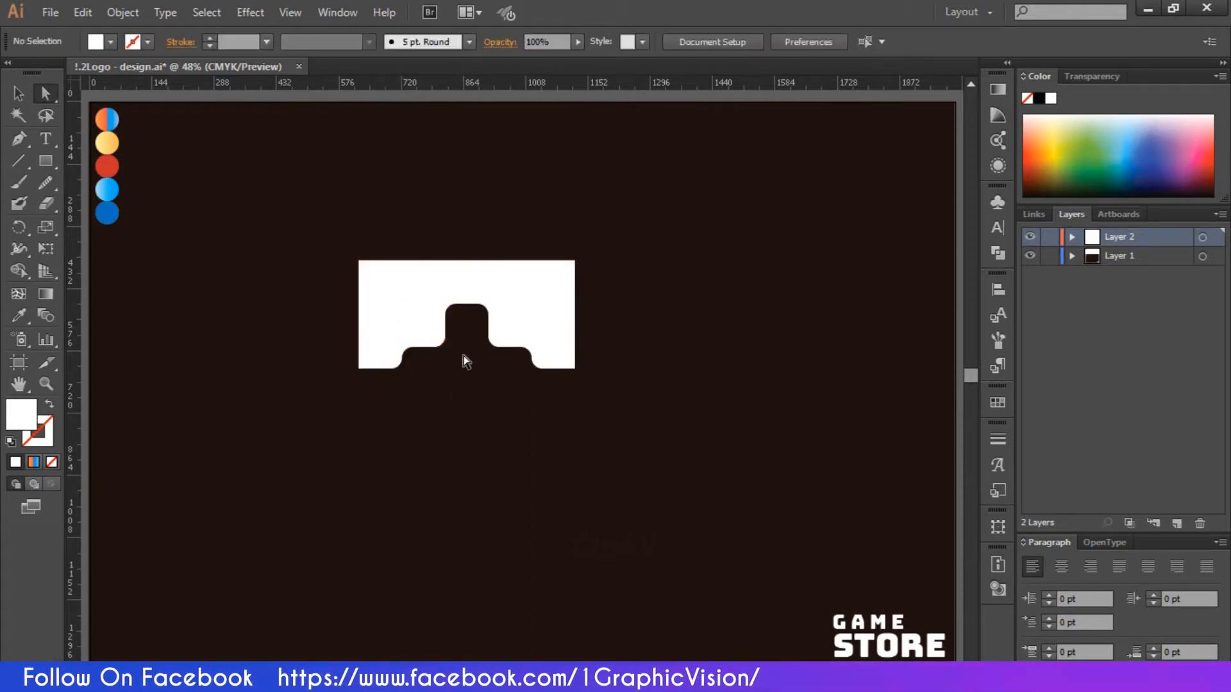
# - Increase the rounding of the notch's two top corners until they form a full semicircular arch
pyautogui.click(454, 306)
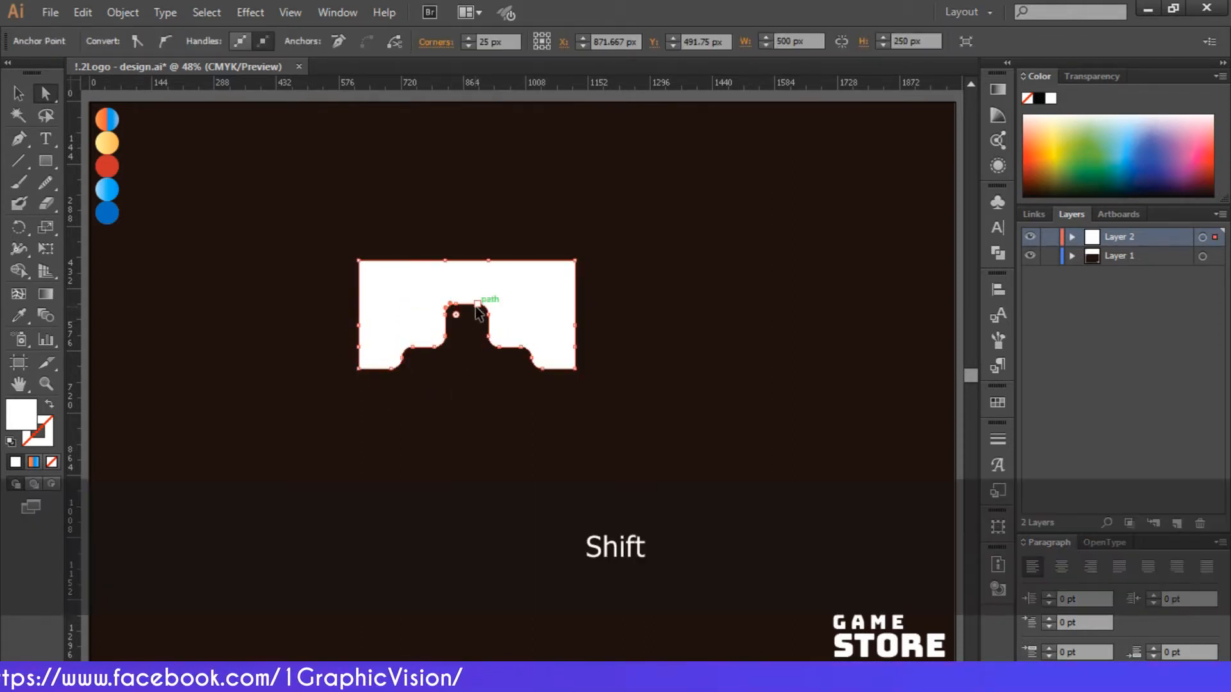
pyautogui.keyDown('shift'); pyautogui.click(478, 305); pyautogui.keyUp('shift')
pyautogui.keyDown('shift'); pyautogui.click(456, 305); pyautogui.keyUp('shift')
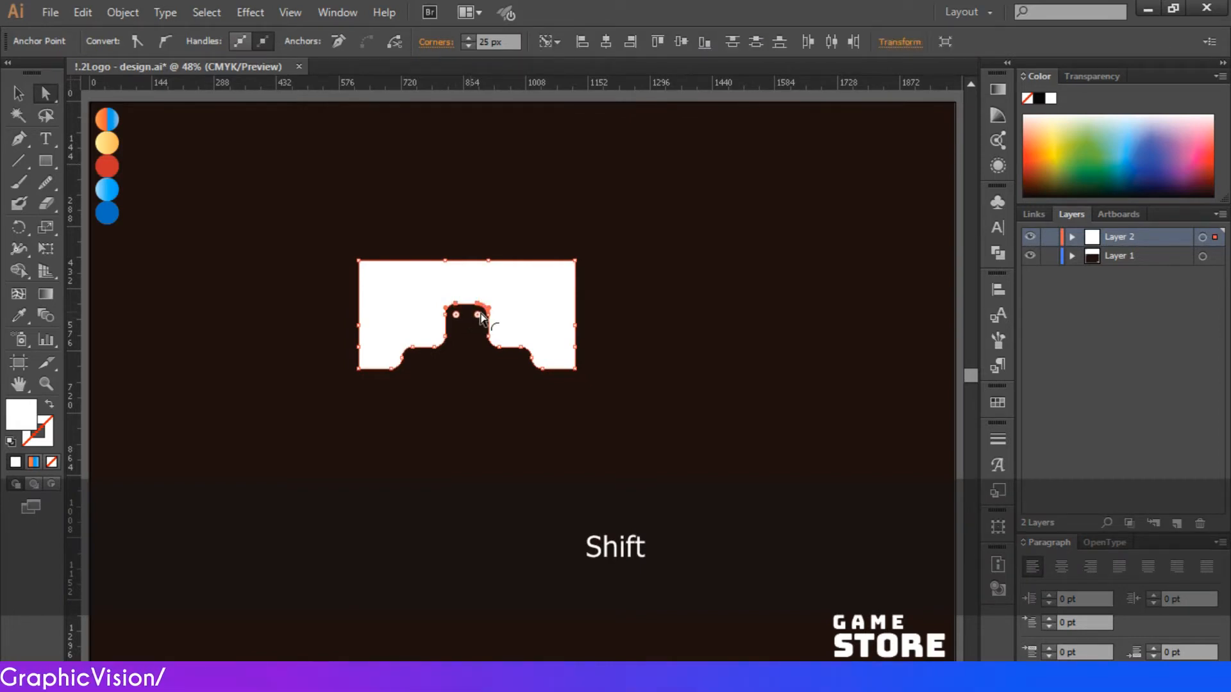
pyautogui.moveTo(481, 317); pyautogui.dragTo(475, 396)
pyautogui.click(480, 398)
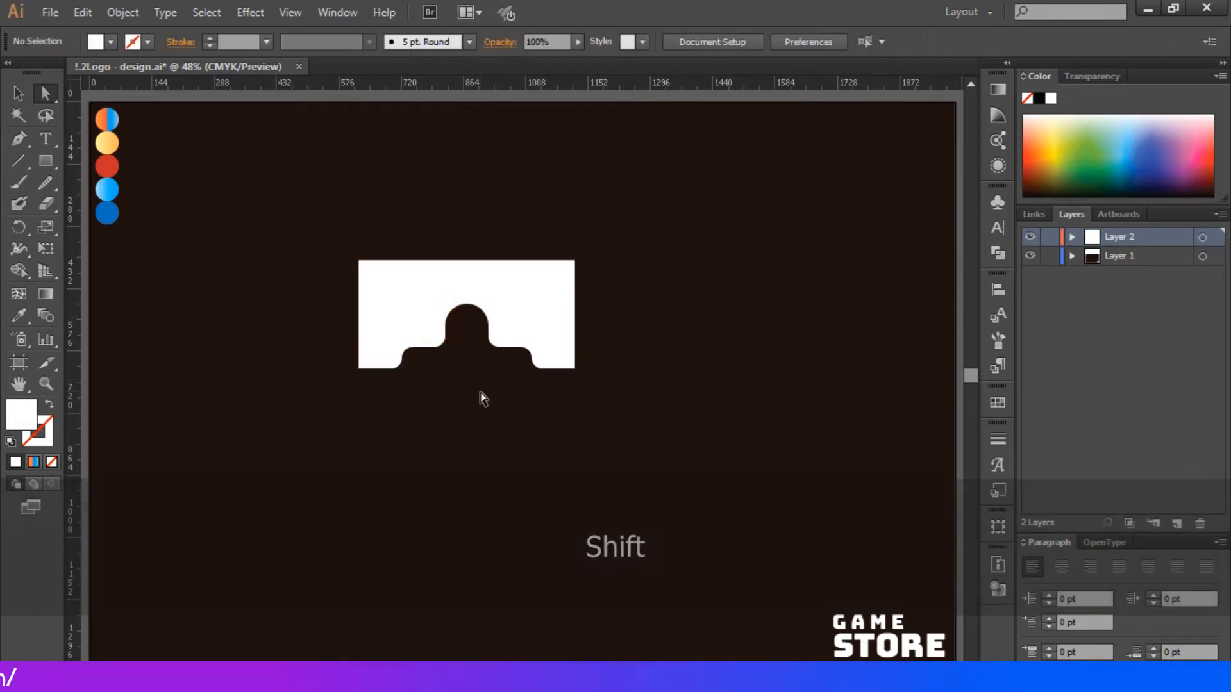
# - Set the rounding of the two corners at the base of the central arch to 50 px
pyautogui.click(441, 347)
pyautogui.keyDown('shift'); pyautogui.click(497, 349); pyautogui.keyUp('shift')
pyautogui.moveTo(509, 326); pyautogui.dragTo(538, 315)
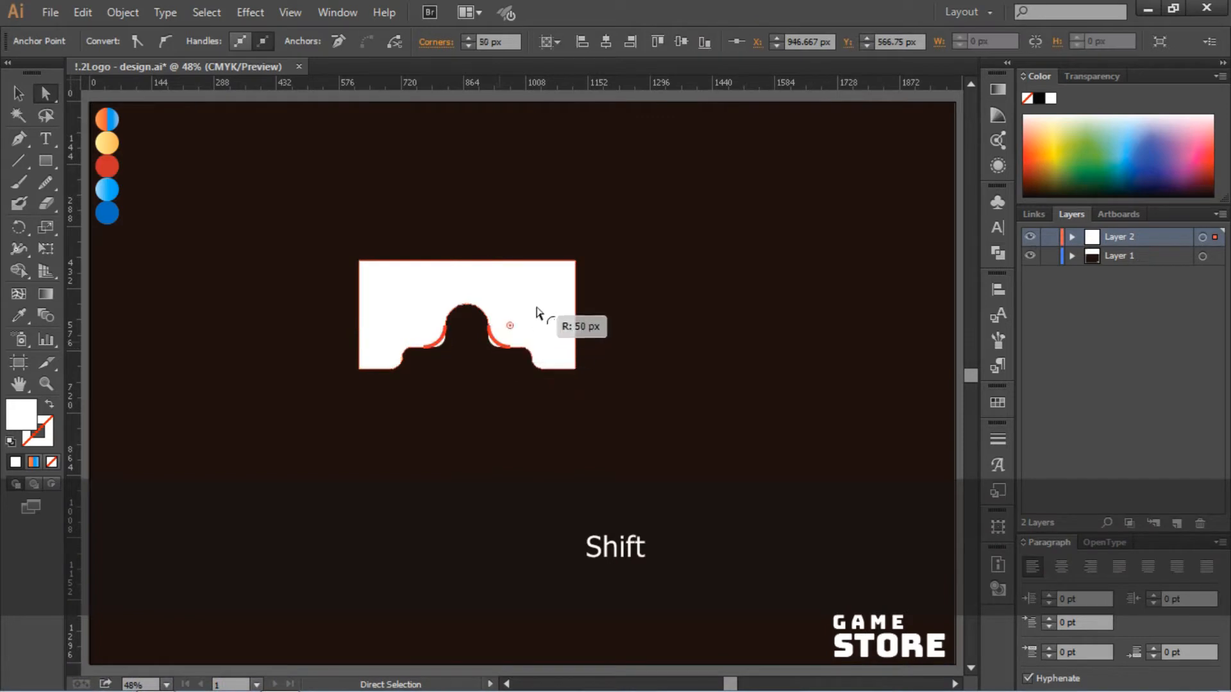
pyautogui.click(420, 357)
# - Try to enlarge the rounding of the inner bottom corners on the shape's two legs
pyautogui.click(399, 371)
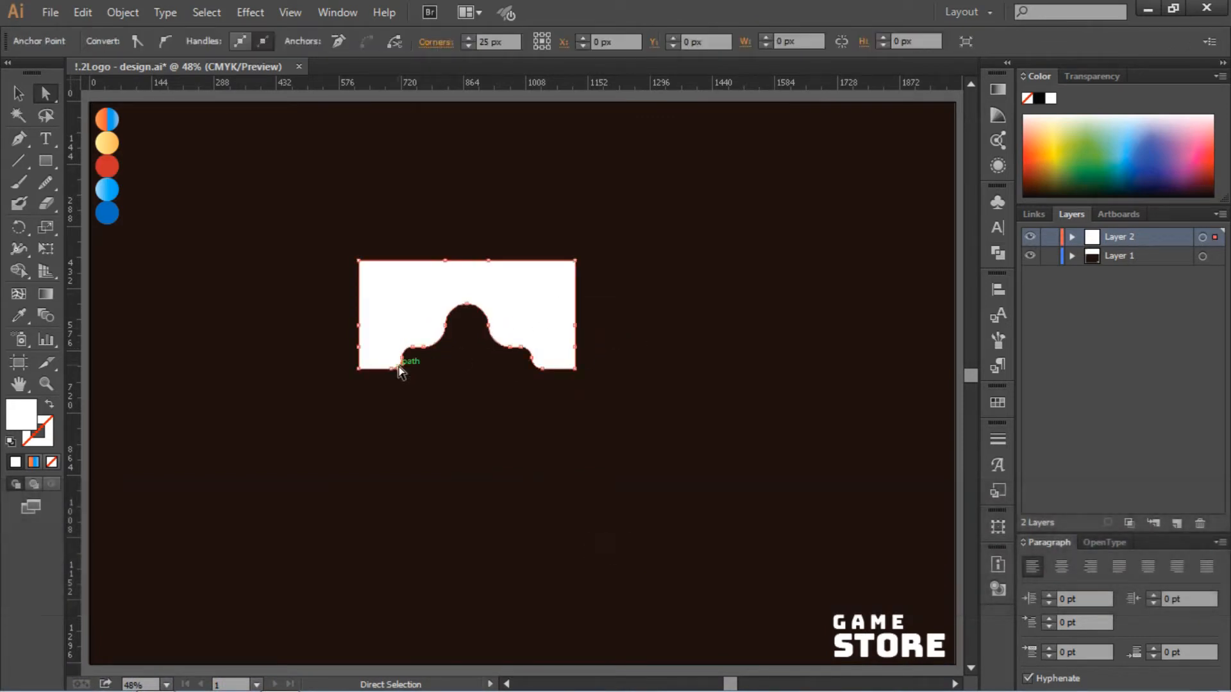
pyautogui.keyDown('shift'); pyautogui.click(538, 370); pyautogui.keyUp('shift')
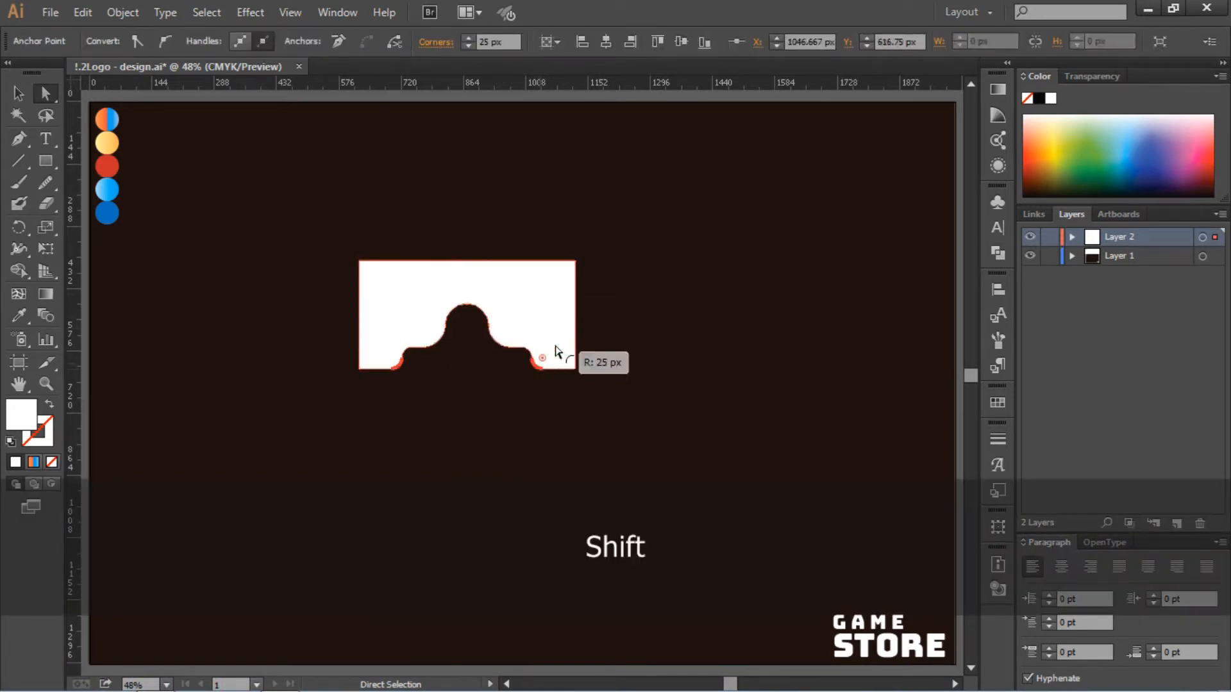
pyautogui.moveTo(555, 347); pyautogui.dragTo(602, 310)
pyautogui.click(602, 310)
# - Move the lower anchor points on both outer side edges straight up onto the anchors above them
pyautogui.click(575, 369)
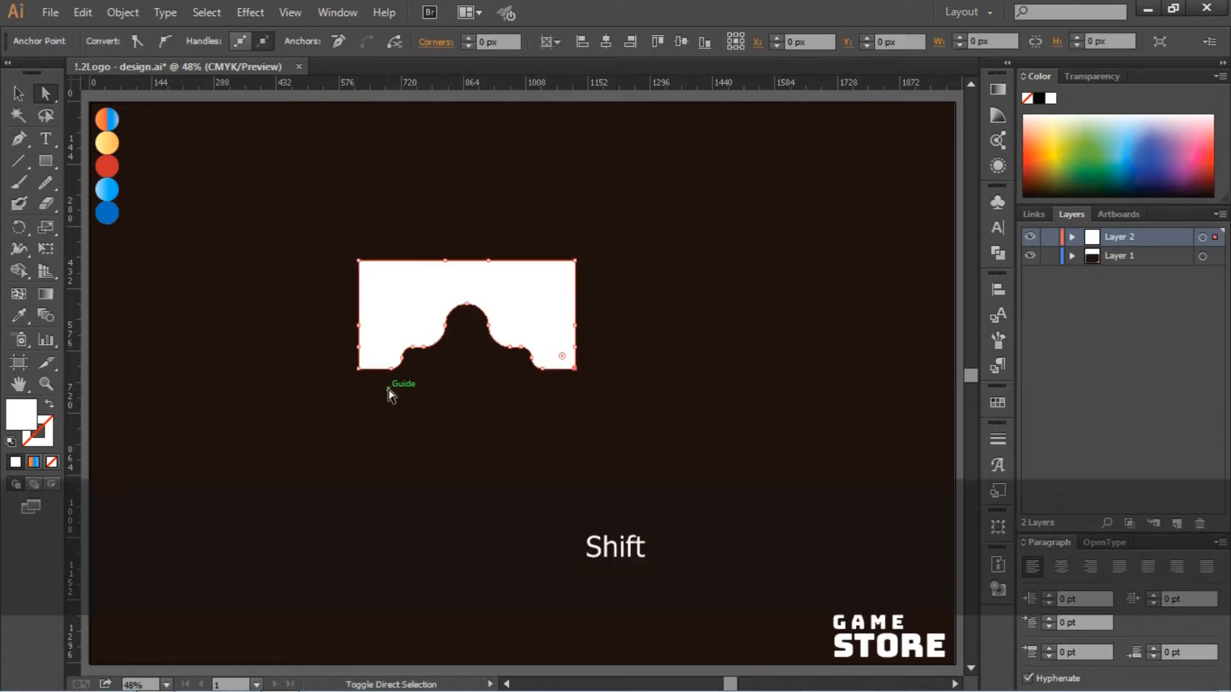
pyautogui.keyDown('shift'); pyautogui.click(359, 368); pyautogui.keyUp('shift')
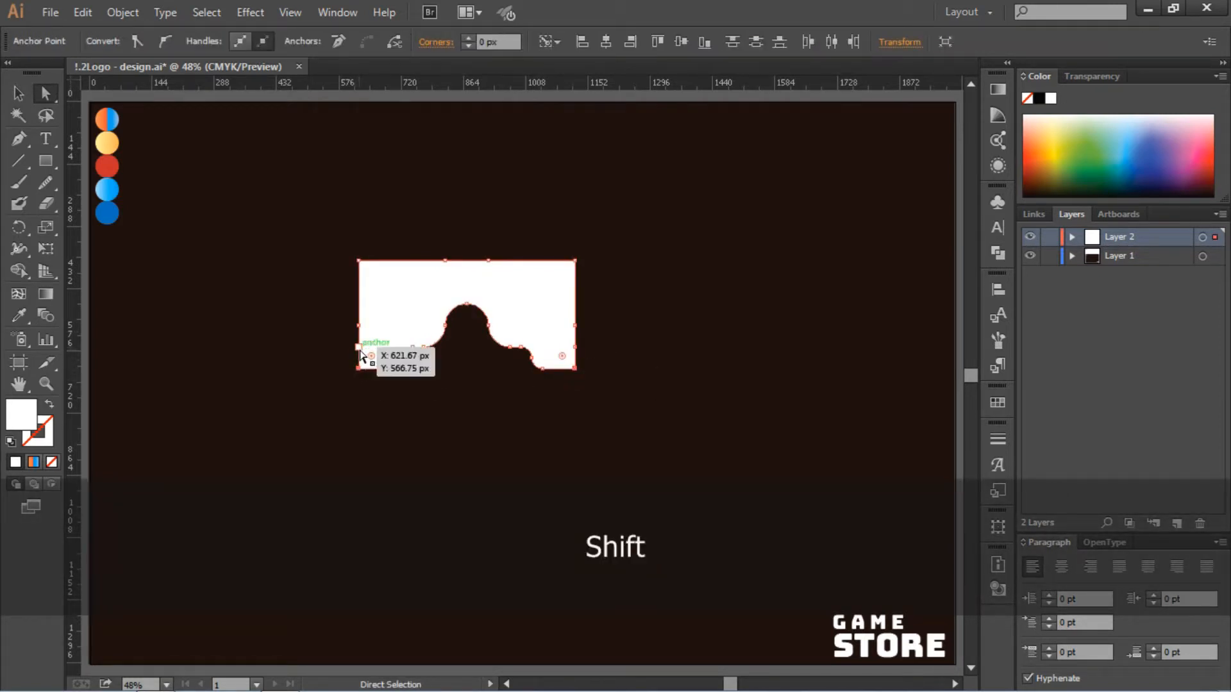
pyautogui.keyDown('shift'); pyautogui.click(359, 347); pyautogui.keyUp('shift')
pyautogui.keyDown('shift'); pyautogui.click(575, 347); pyautogui.keyUp('shift')
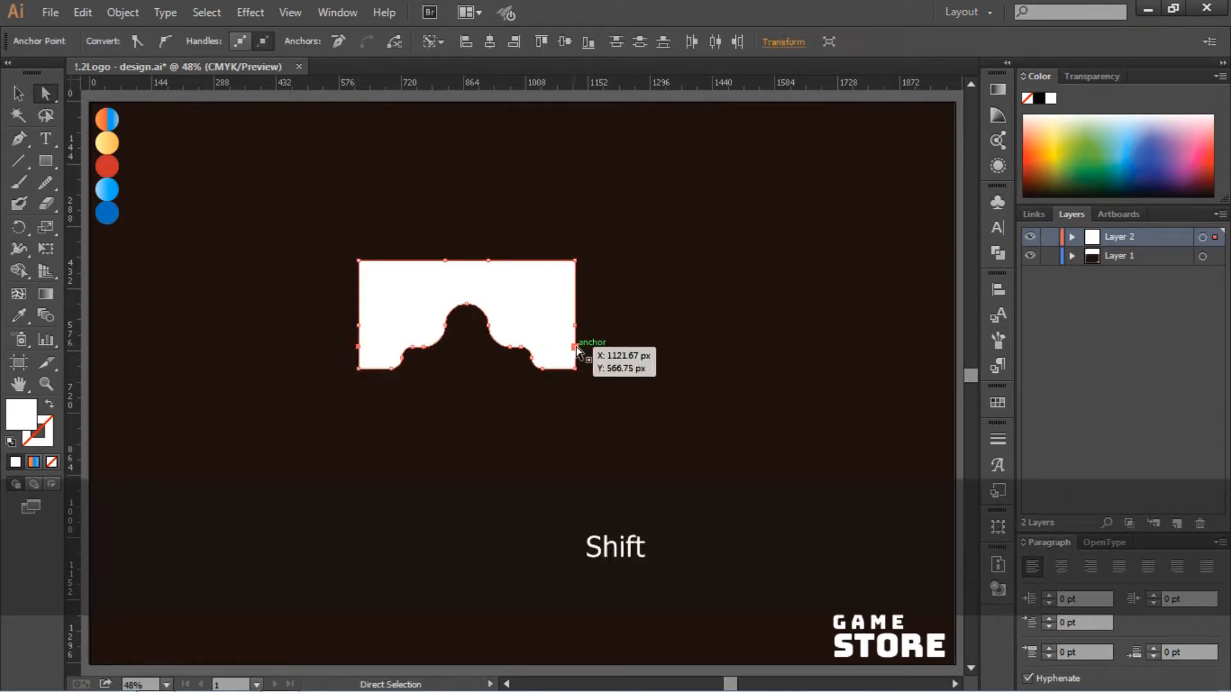
pyautogui.moveTo(575, 349); pyautogui.dragTo(575, 326)
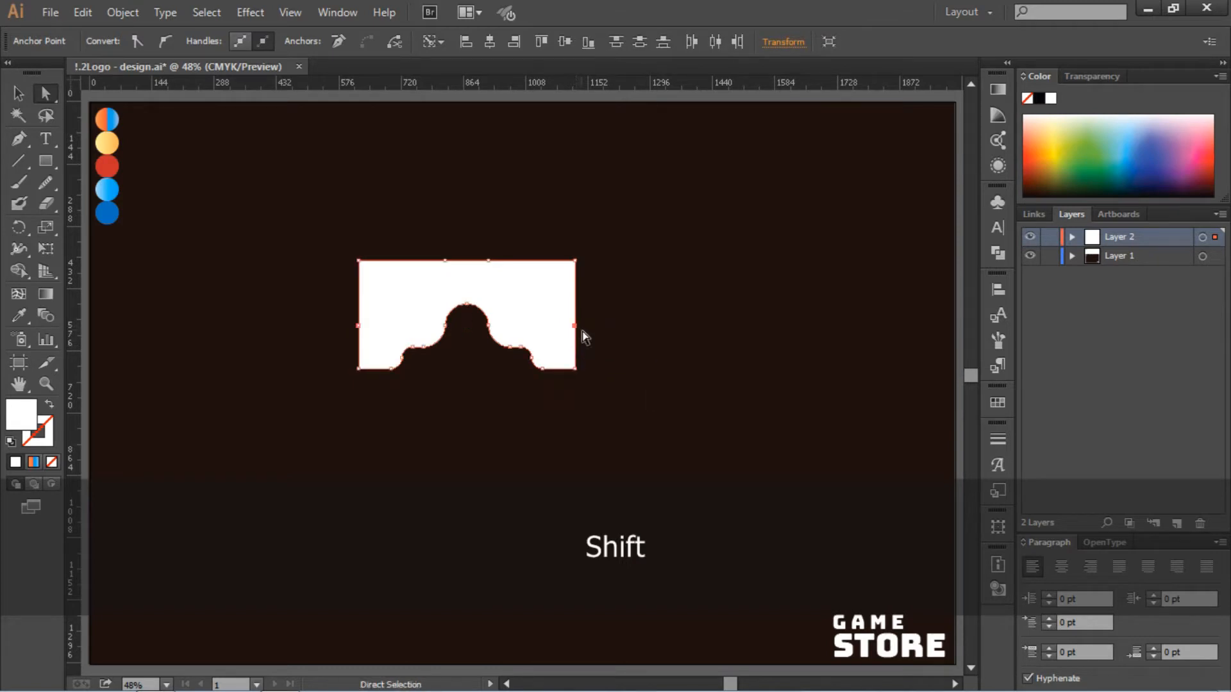
# - Round the two outer bottom corners as far as they go and the two outer top corners to 150 px
pyautogui.click(575, 370)
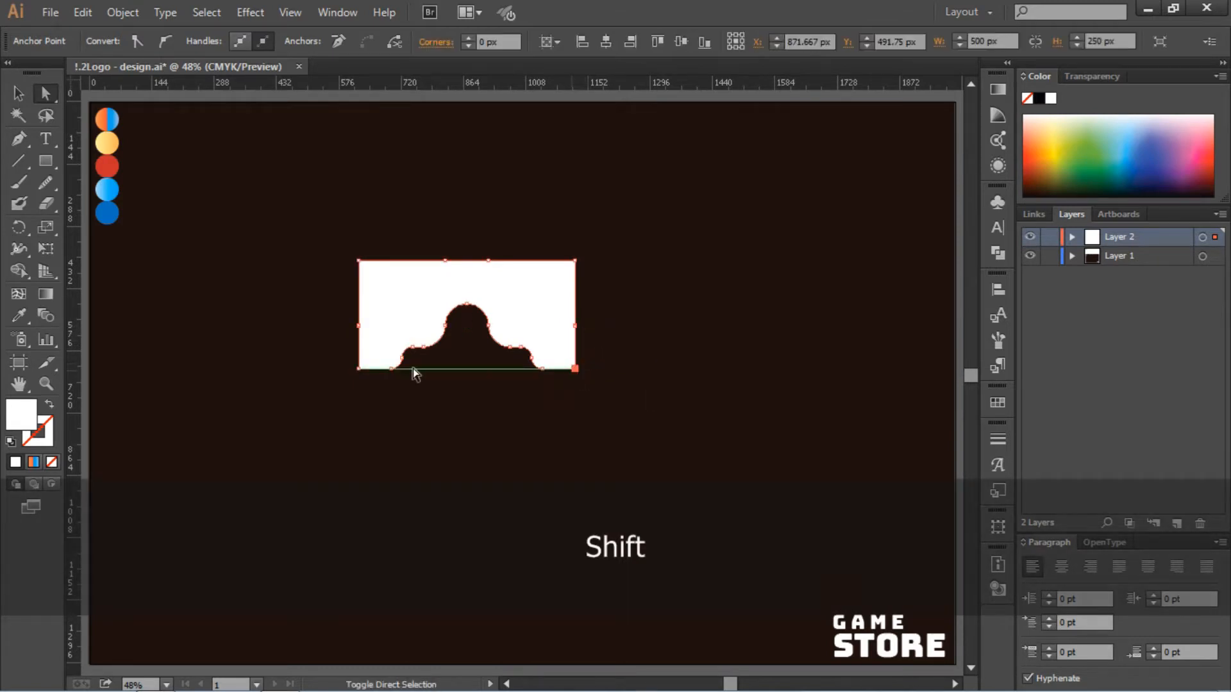
pyautogui.keyDown('shift'); pyautogui.click(358, 370); pyautogui.keyUp('shift')
pyautogui.moveTo(368, 352); pyautogui.dragTo(443, 315)
pyautogui.click(618, 360)
pyautogui.moveTo(322, 229); pyautogui.dragTo(531, 335)
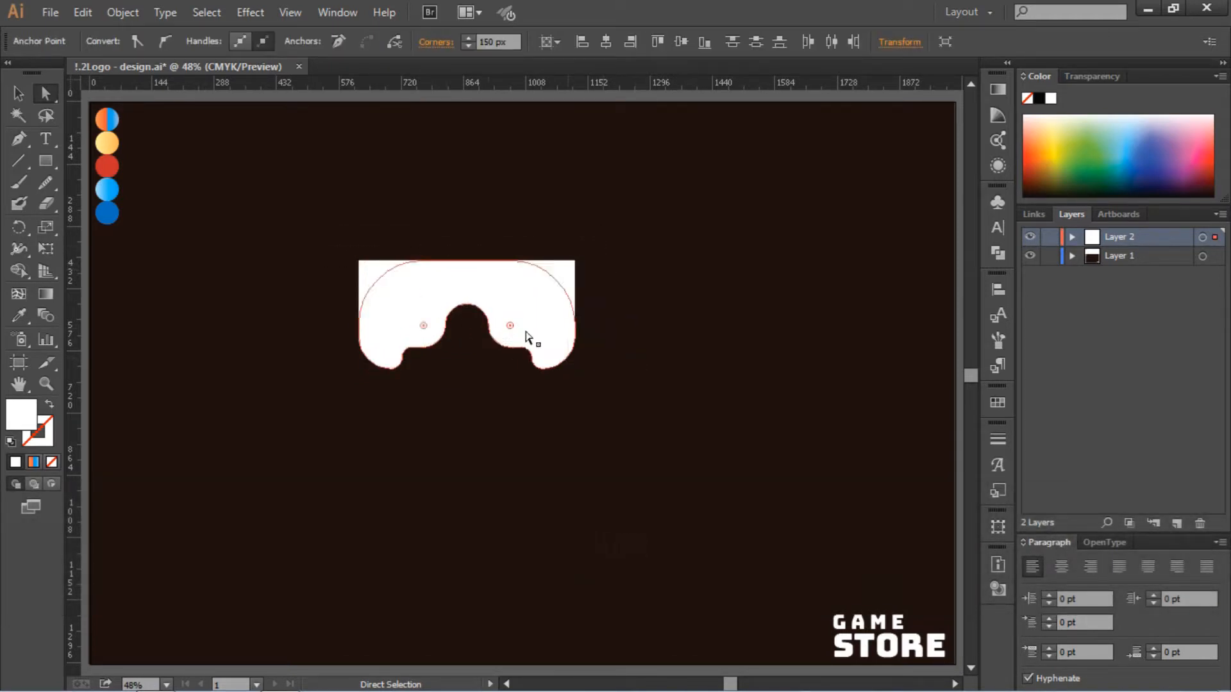
pyautogui.click(617, 335)
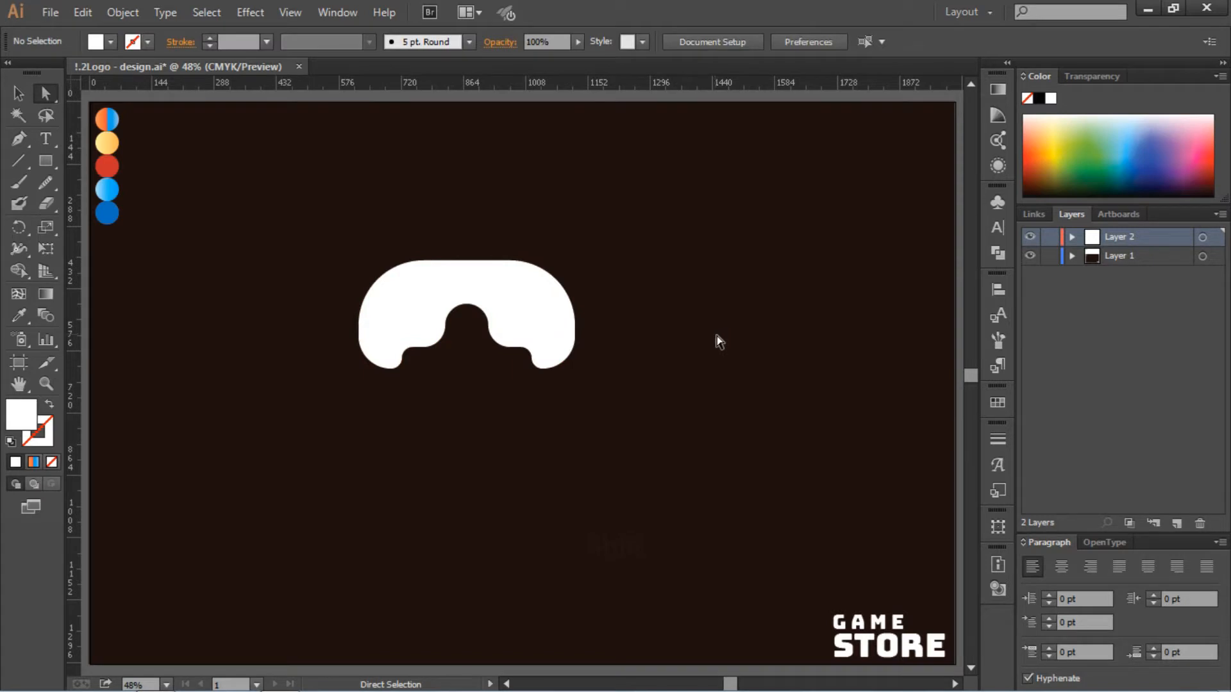
# - Center the rounded controller shape horizontally and vertically on the artboard
pyautogui.click(576, 324)
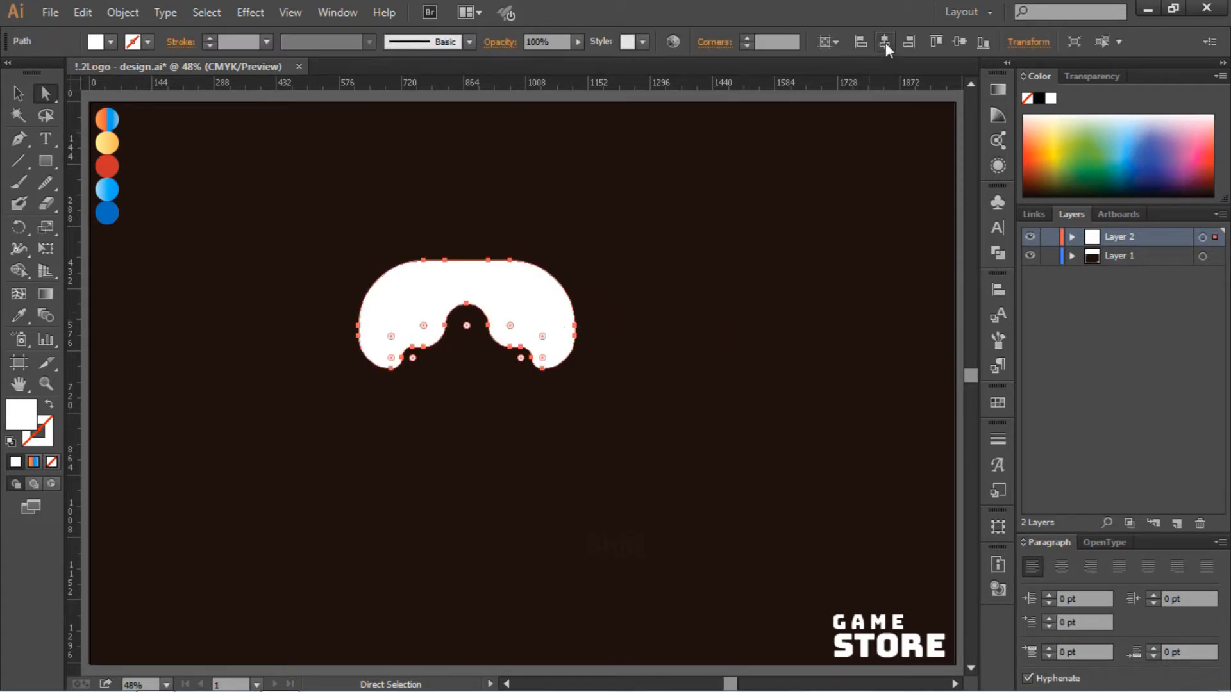
pyautogui.click(886, 42)
pyautogui.click(832, 312)
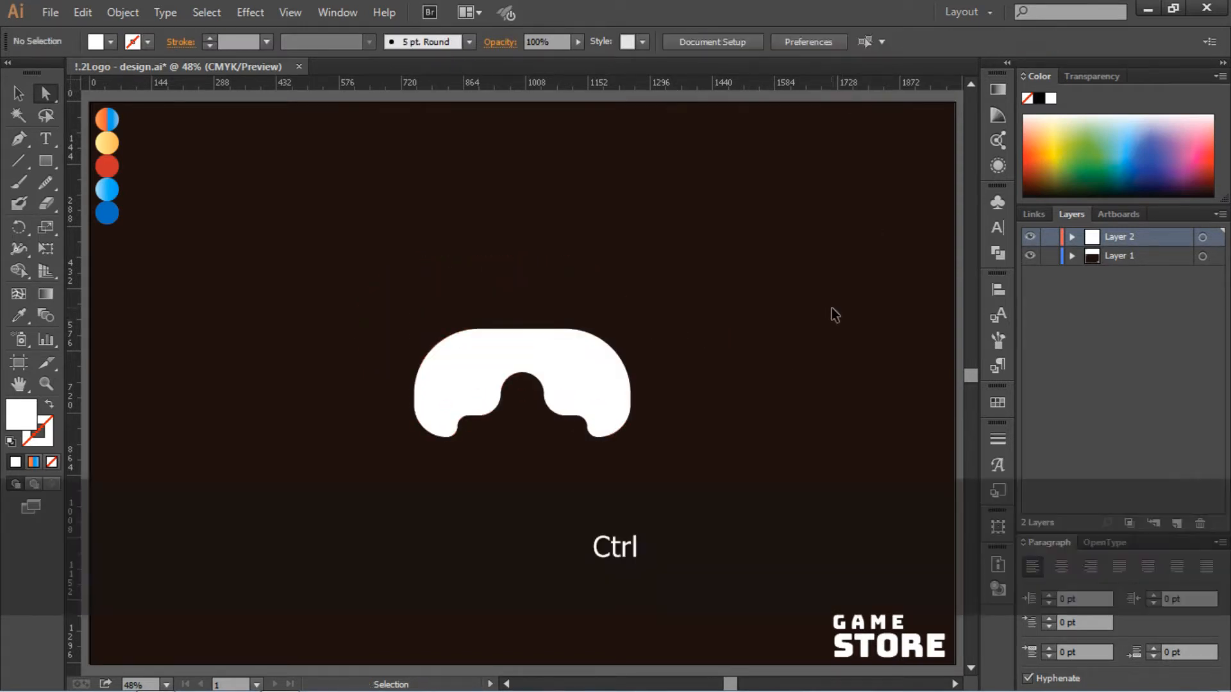
# - Create a 100 px square, round its corners to 50 px to form a circle, and place it inside the controller's left side
pyautogui.hotkey('ctrl', '=')
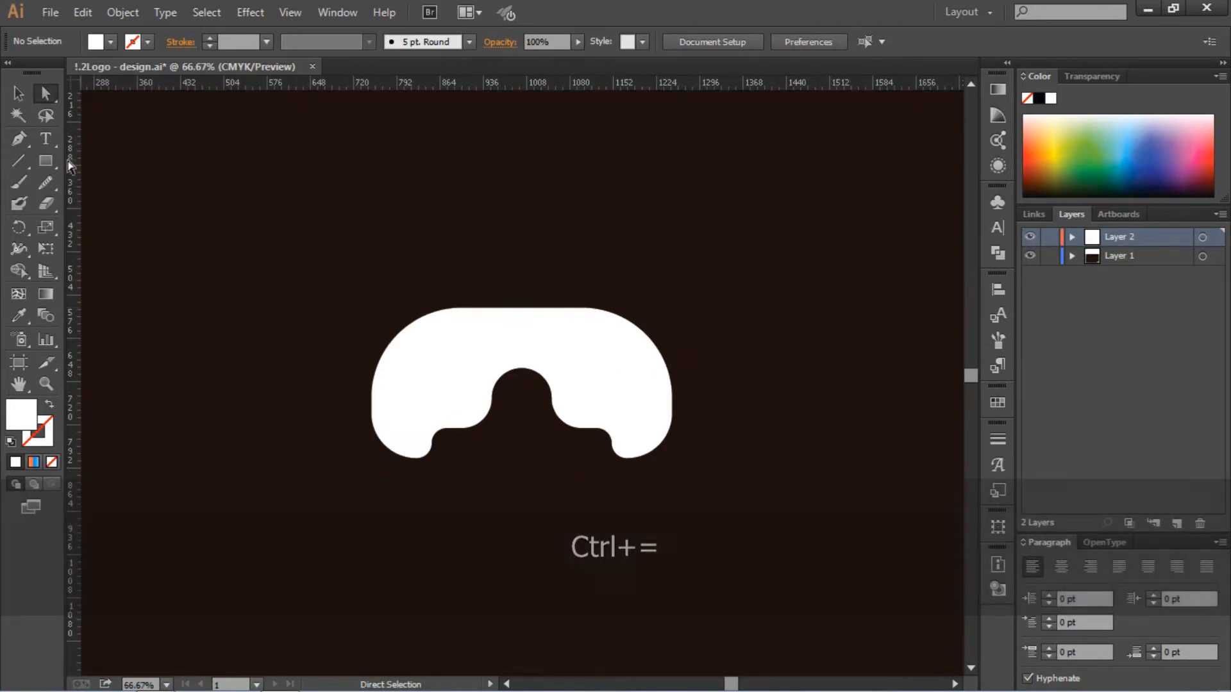
pyautogui.click(46, 161)
pyautogui.click(266, 207)
pyautogui.click(569, 243)
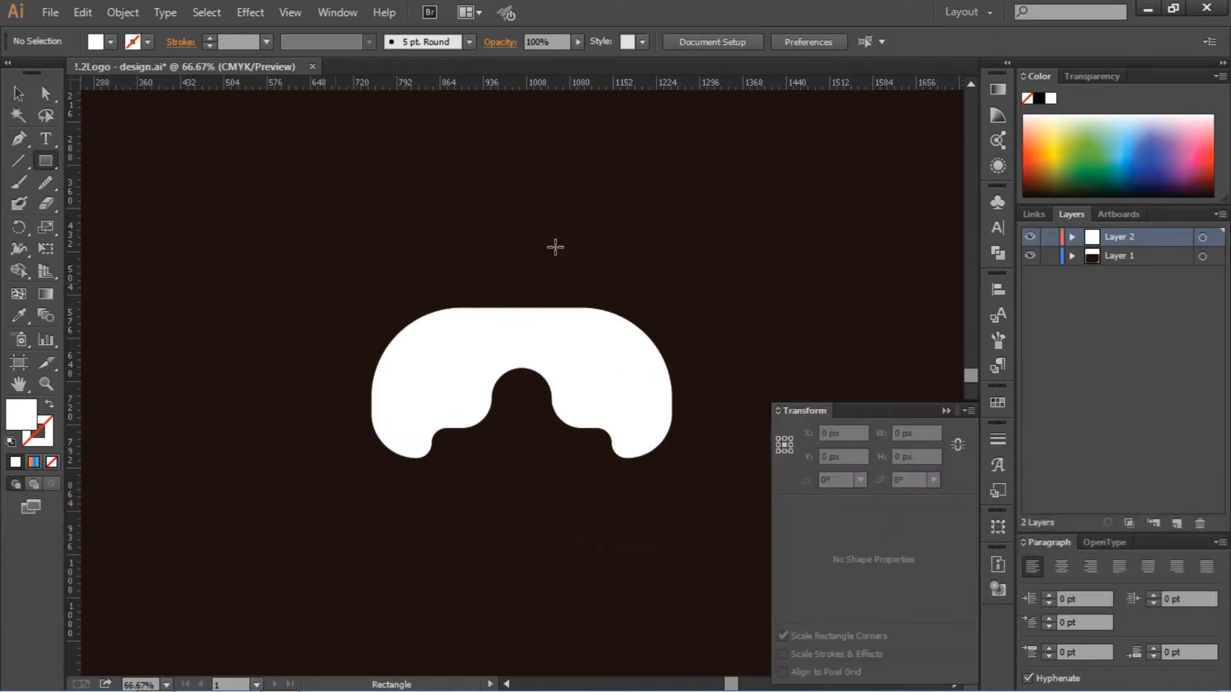
pyautogui.click(18, 95)
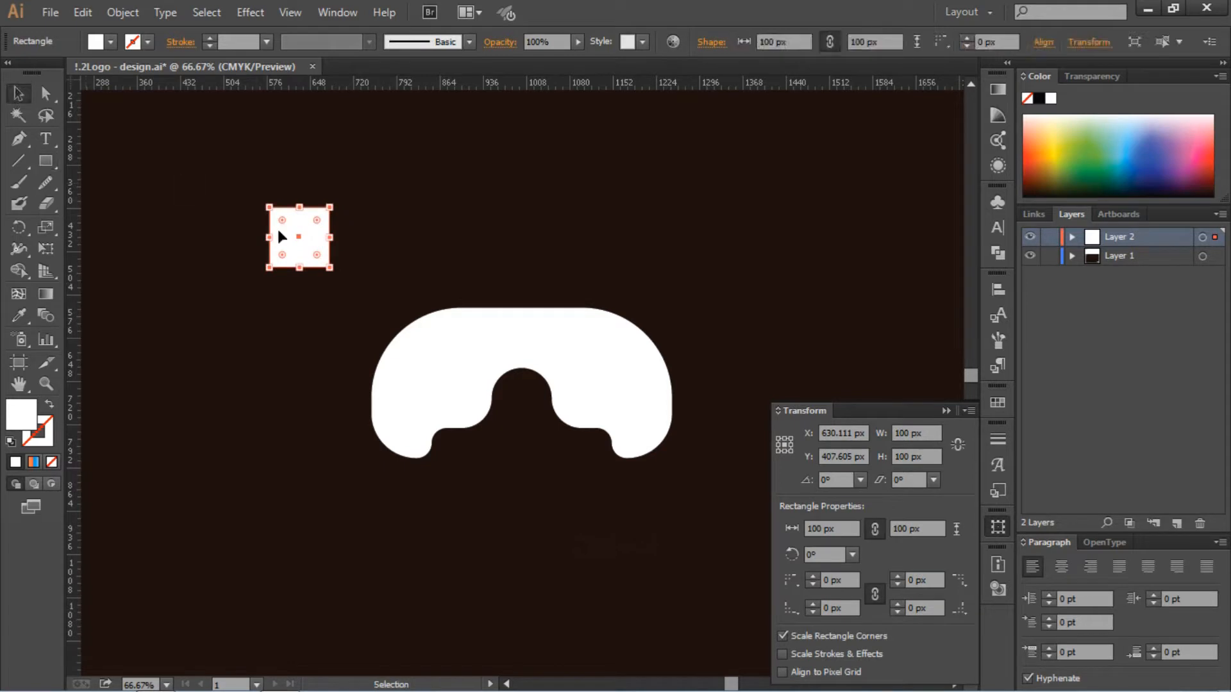
pyautogui.moveTo(317, 224); pyautogui.dragTo(444, 384)
pyautogui.click(343, 238)
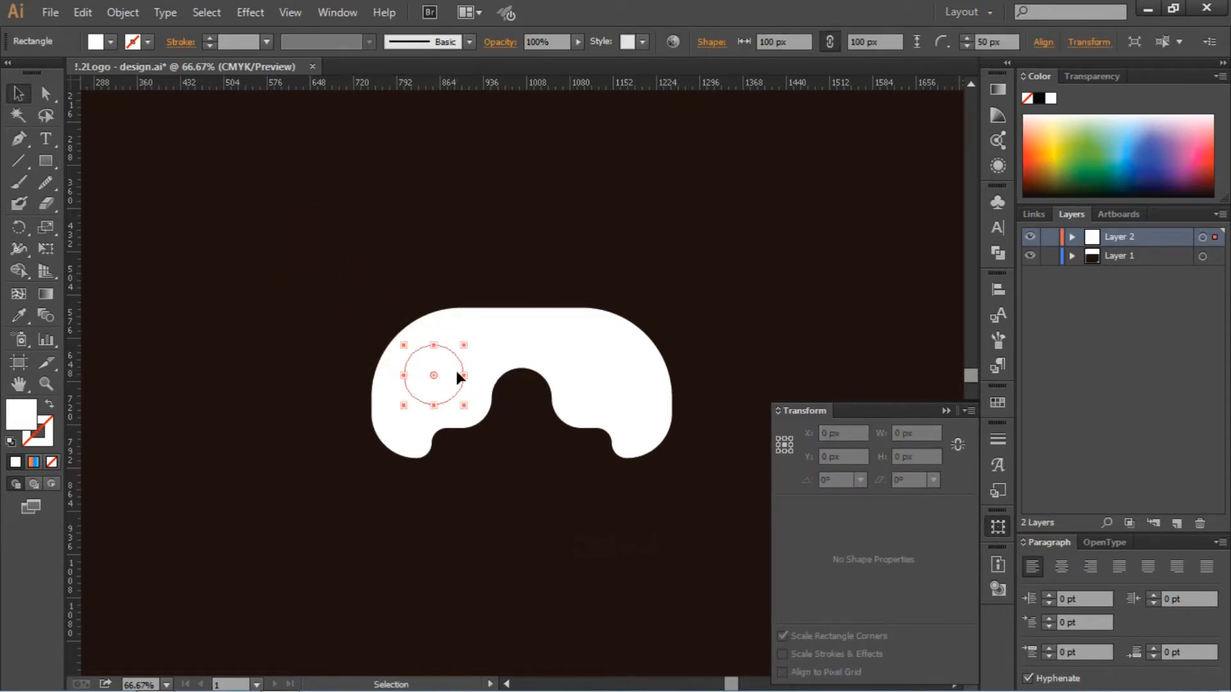
# - Fill the 100 px circle with a light beige swatch
pyautogui.click(110, 42)
pyautogui.click(109, 113)
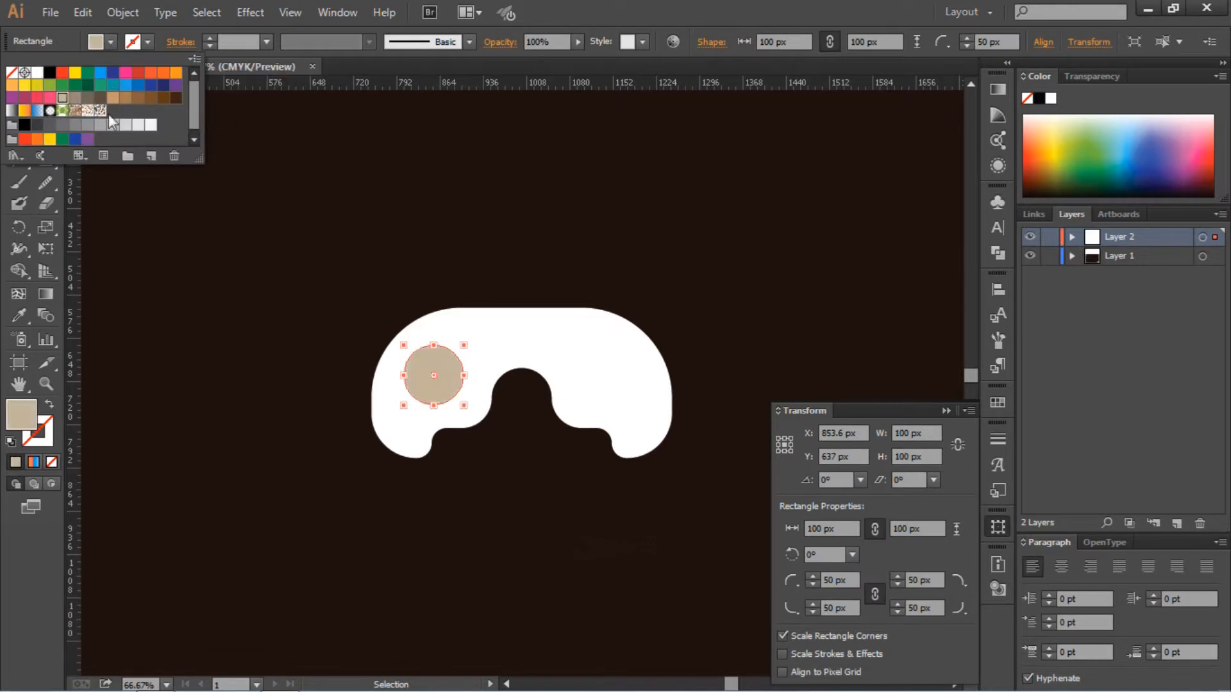
pyautogui.click(626, 211)
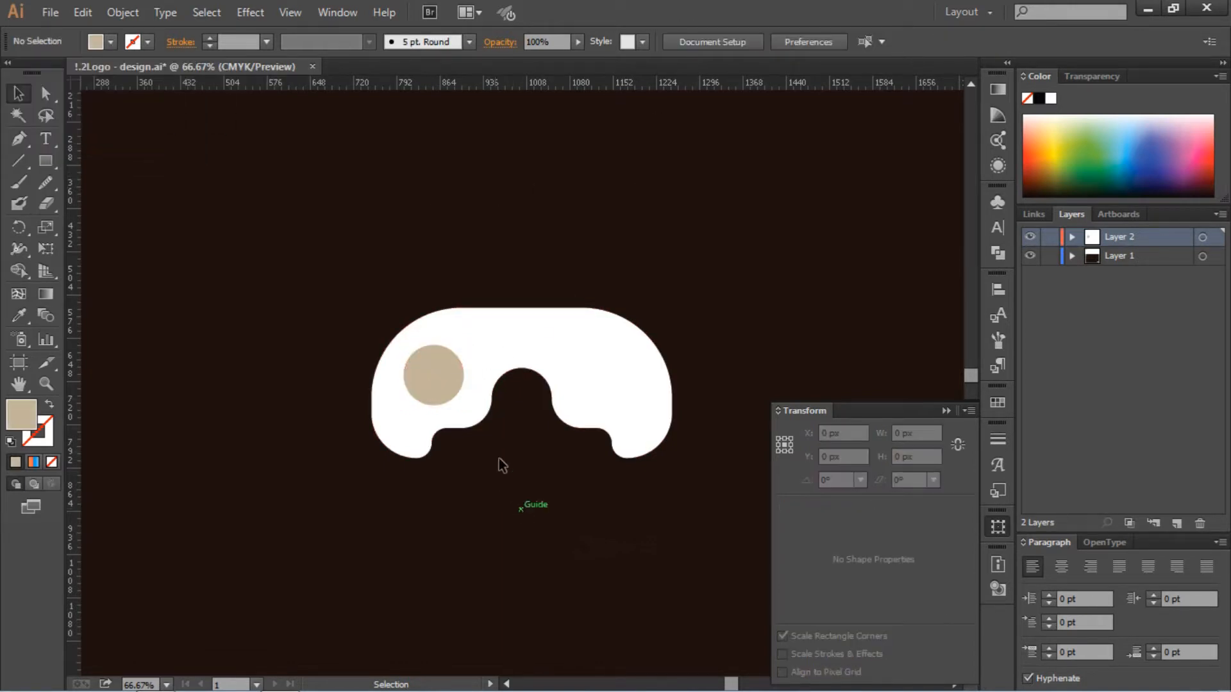
# - Create a 125 × 125 px square above the controller and round its corners to 62.5 px to form a circle
pyautogui.click(437, 387)
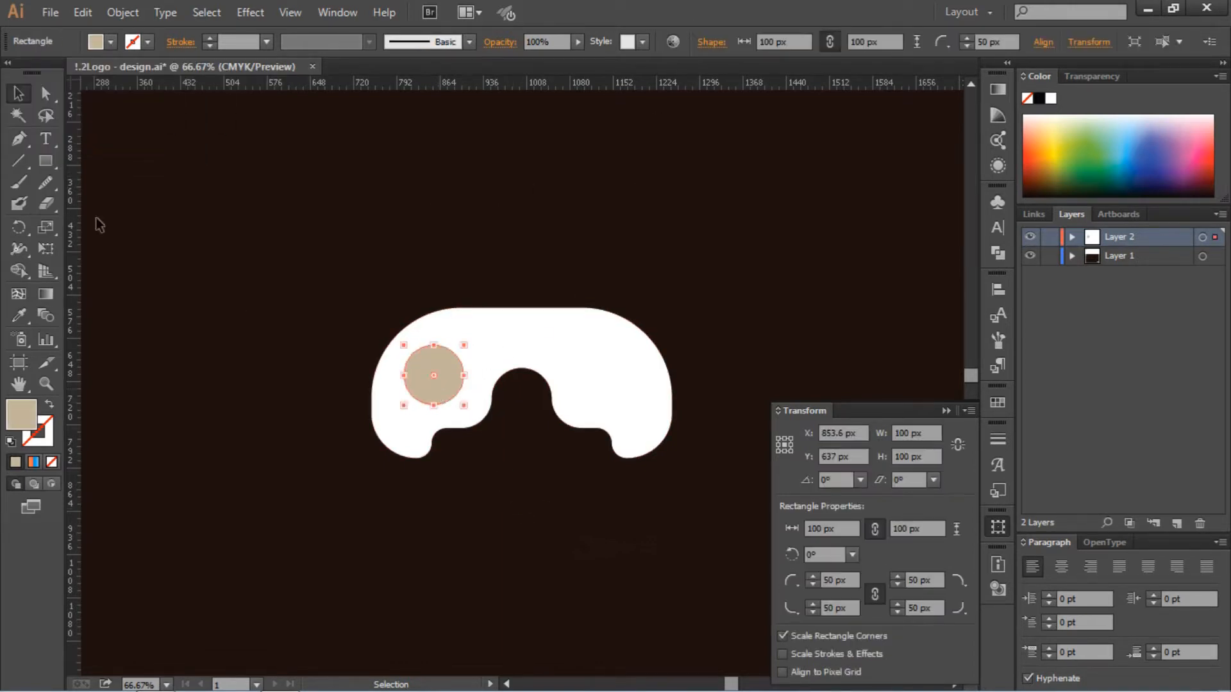
pyautogui.click(42, 165)
pyautogui.click(310, 227)
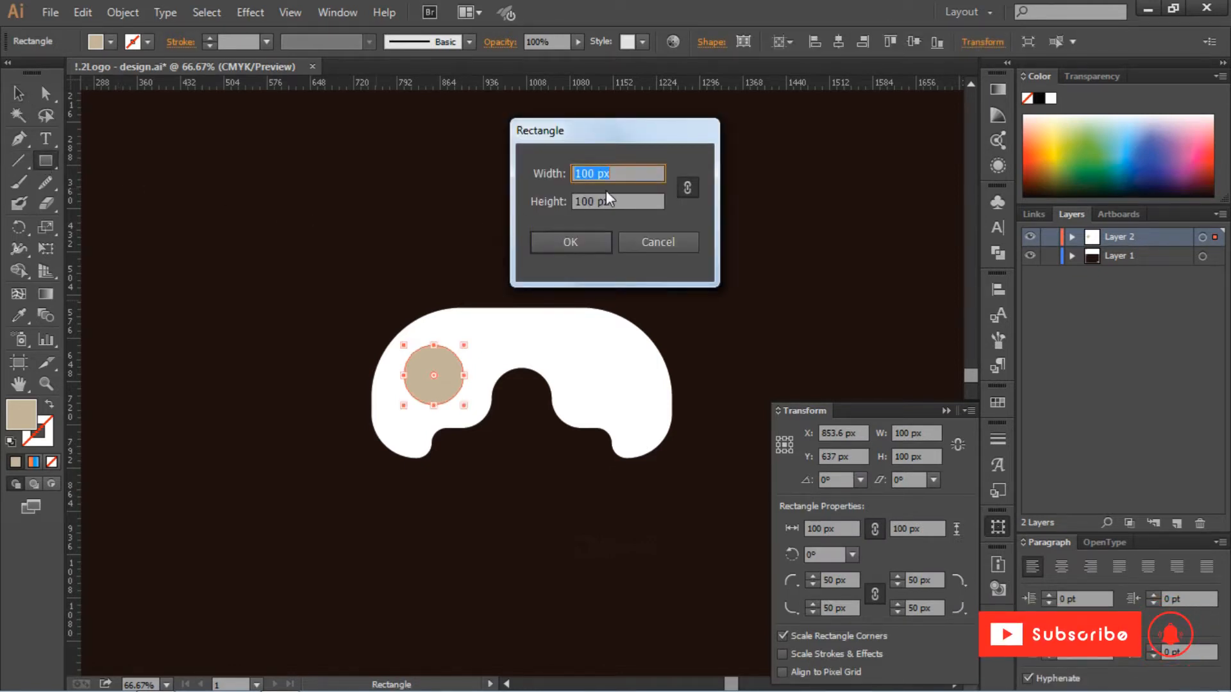
pyautogui.write('125')
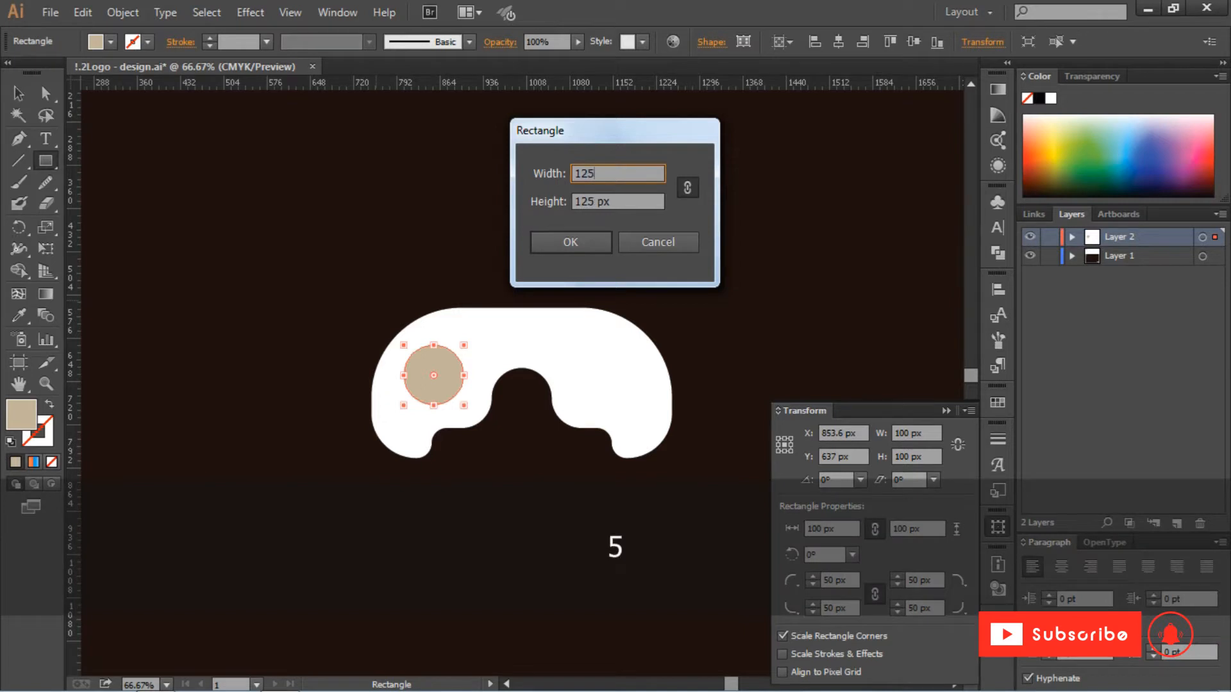
pyautogui.click(572, 243)
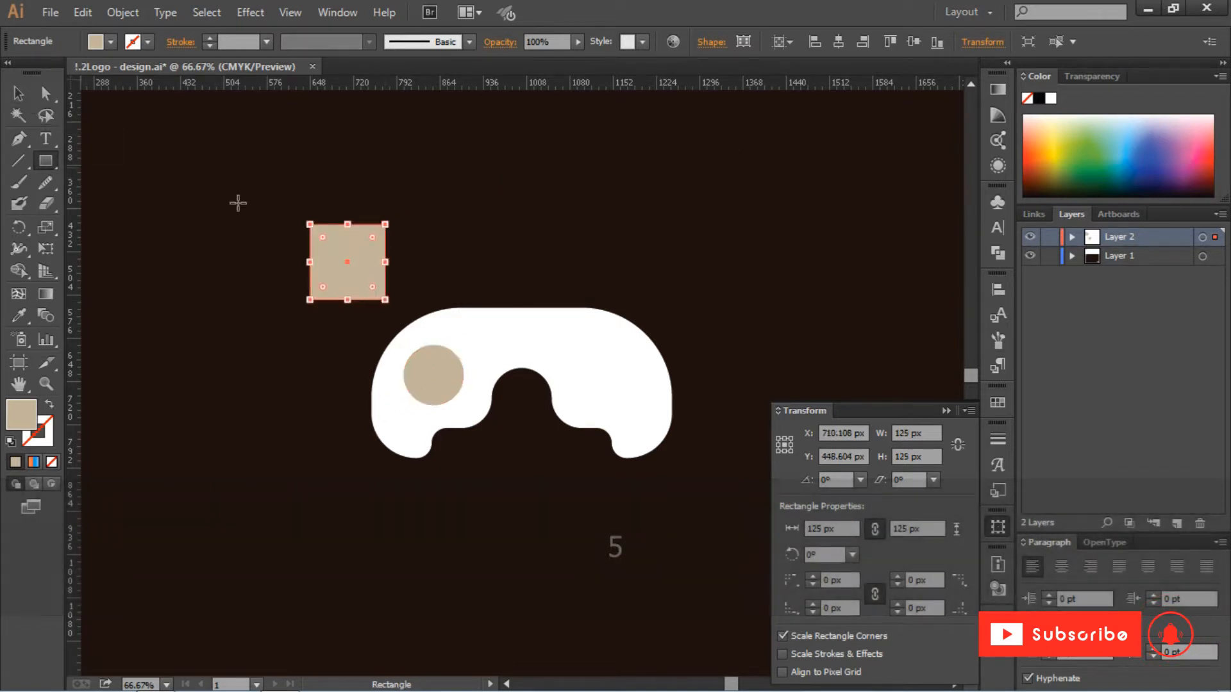
pyautogui.press('ctrl')
pyautogui.moveTo(373, 237); pyautogui.dragTo(293, 332)
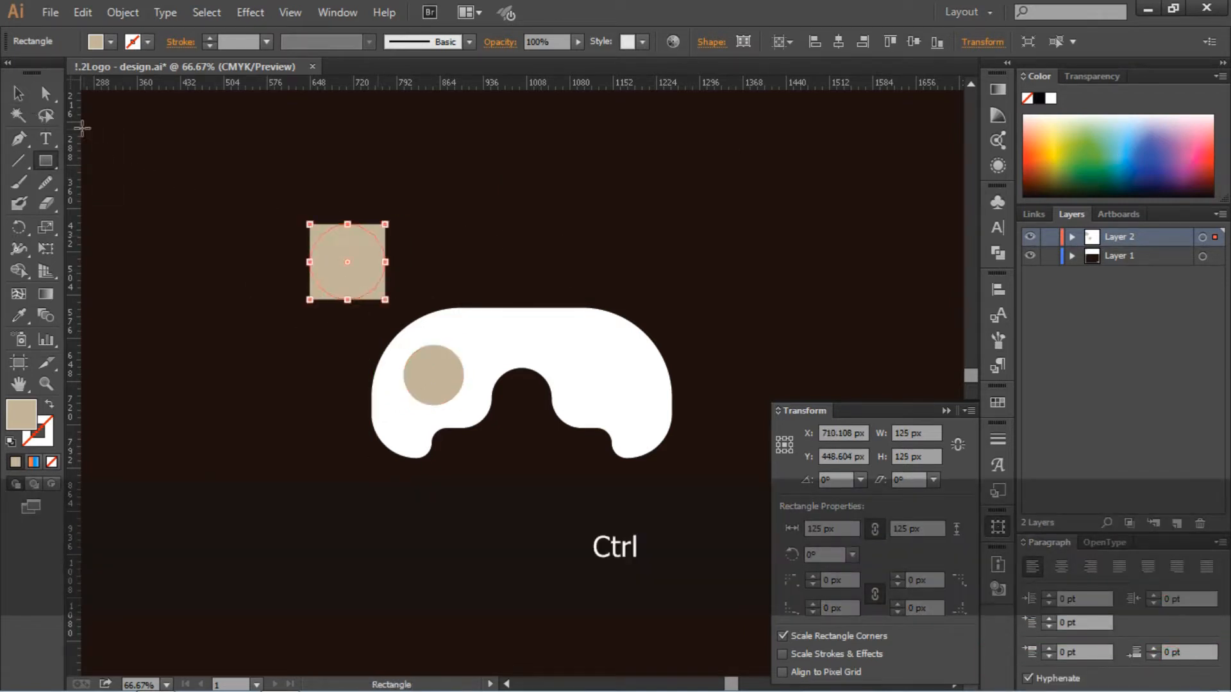
# - Center the 125 px circle over the smaller beige circle and fill it with a darker brown-grey swatch
pyautogui.click(20, 94)
pyautogui.click(300, 219)
pyautogui.moveTo(360, 279); pyautogui.dragTo(437, 382)
pyautogui.click(112, 43)
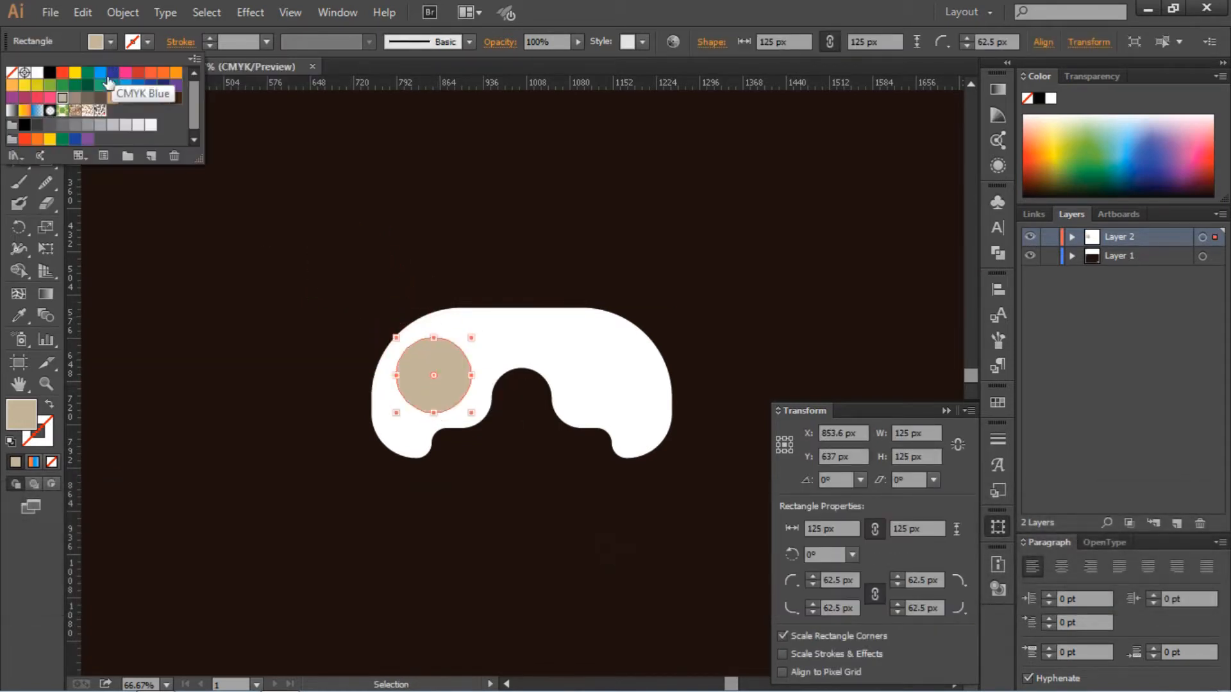
pyautogui.click(76, 98)
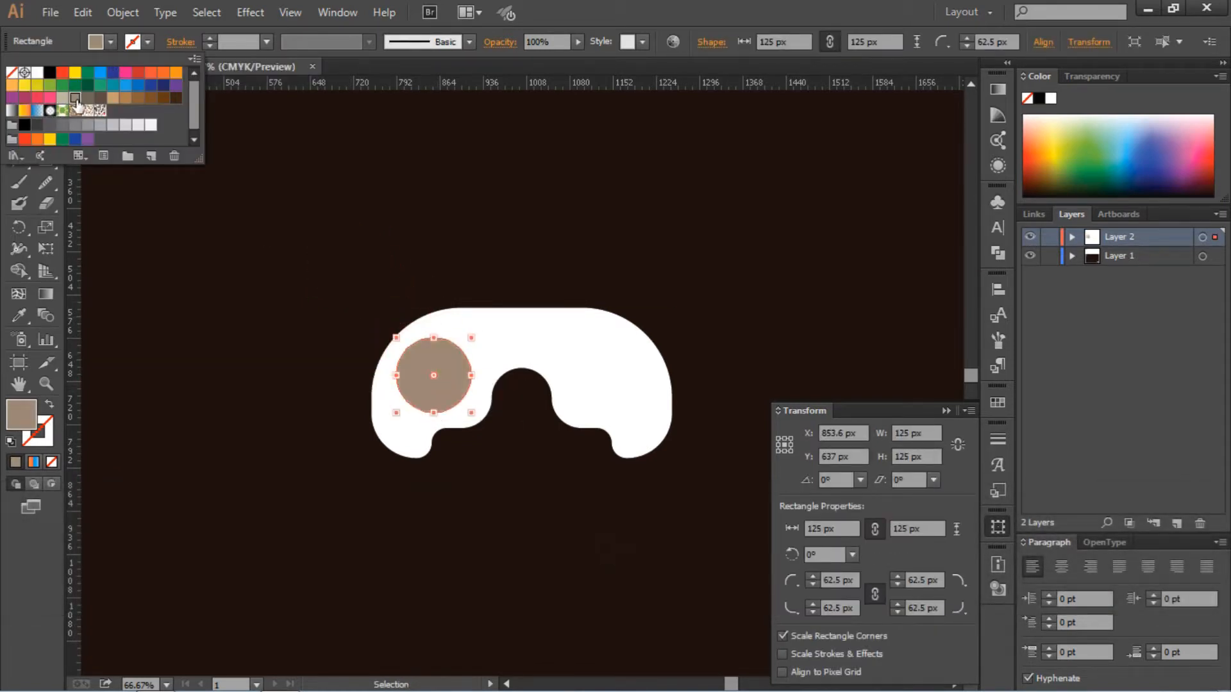
# - Send the brown-grey circle behind the beige one and duplicate both circles about 285 px across to the controller's right side
pyautogui.hotkey('ctrl', '[')
pyautogui.click(494, 236)
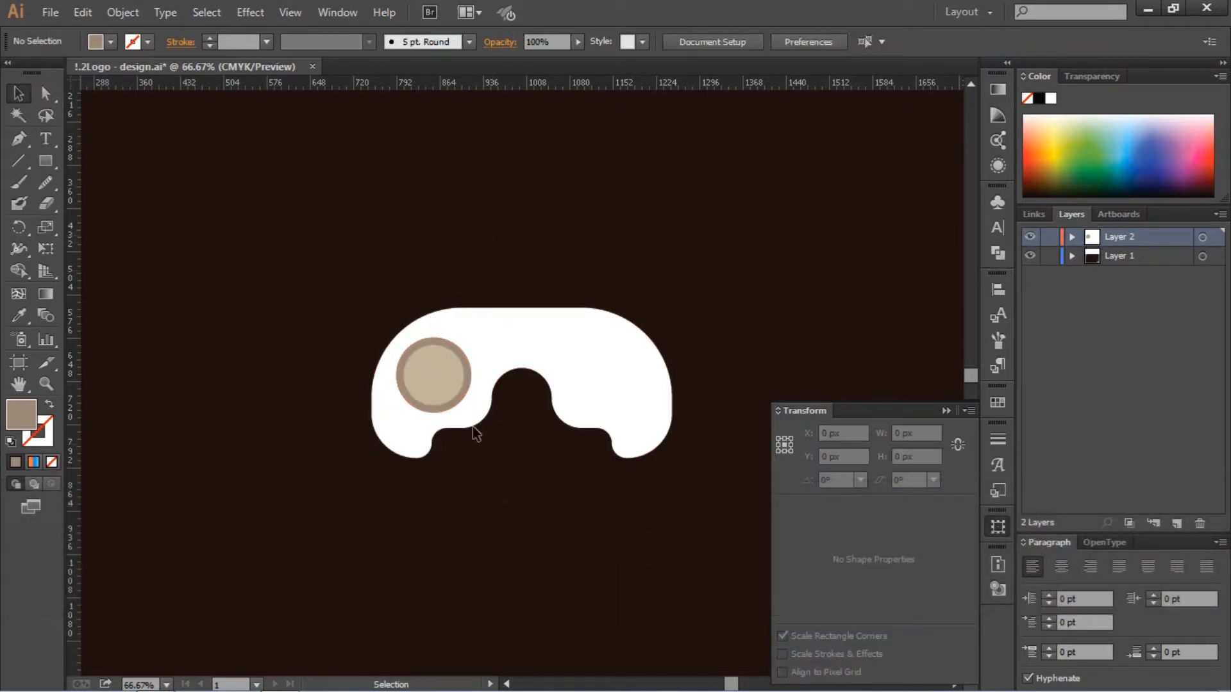
pyautogui.click(463, 376)
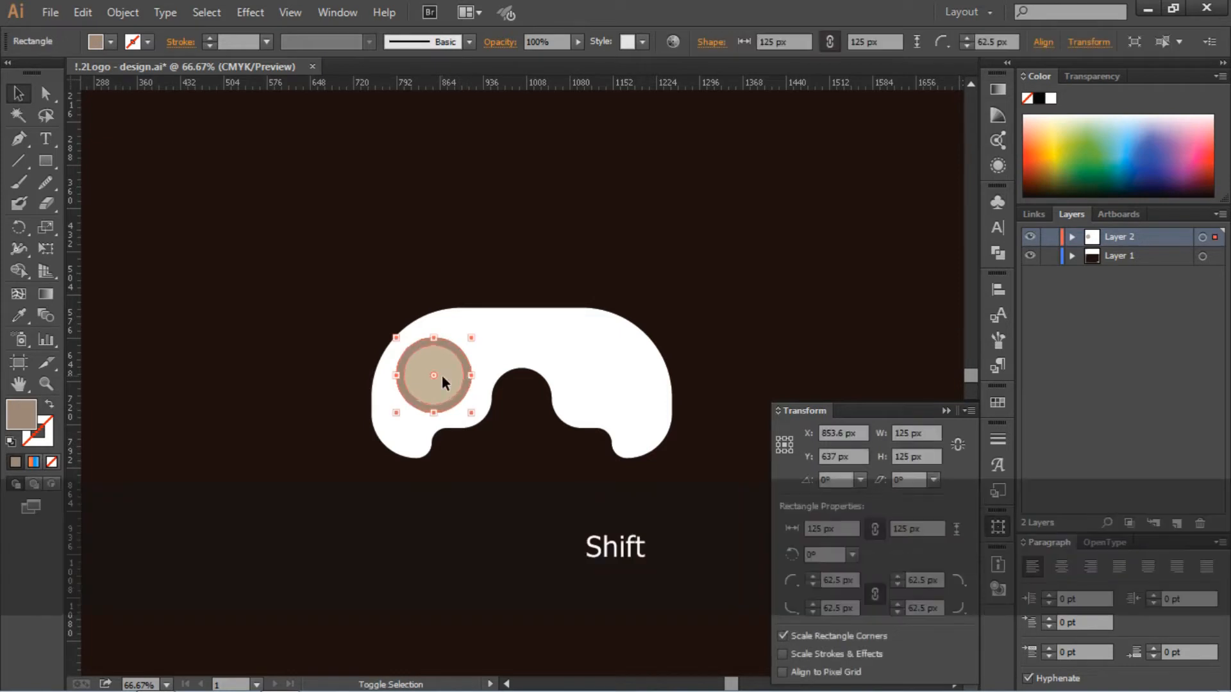
pyautogui.moveTo(443, 375); pyautogui.dragTo(615, 388)
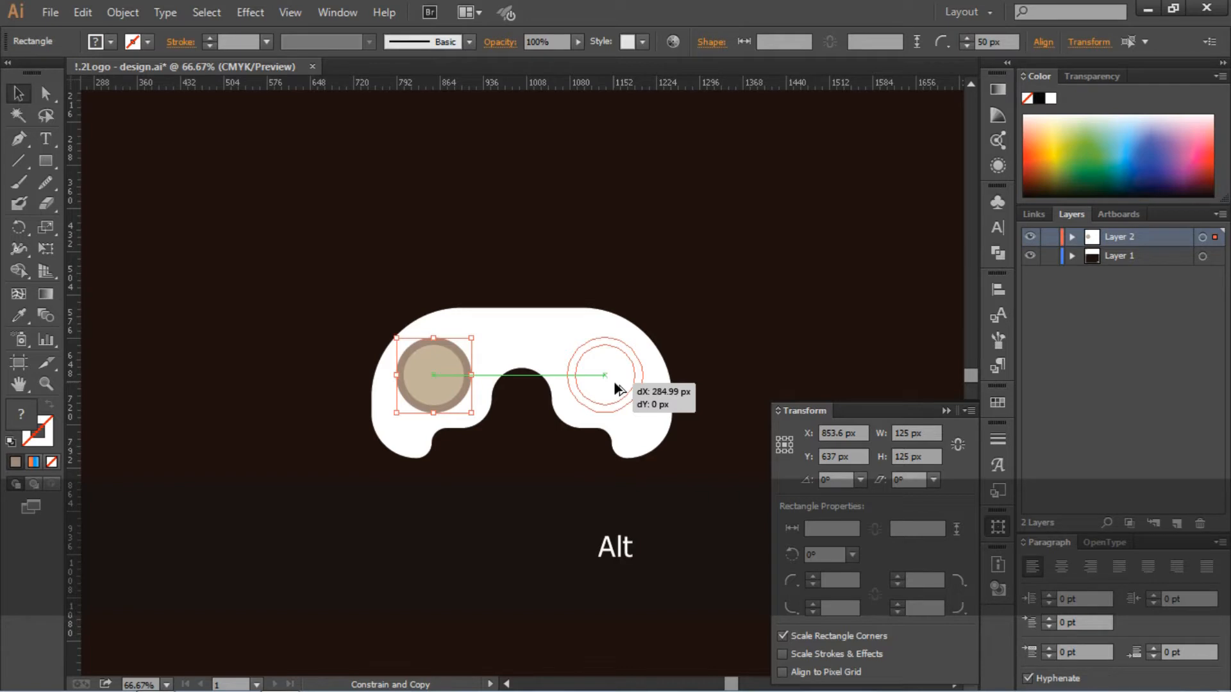
pyautogui.moveTo(616, 388); pyautogui.dragTo(616, 388)
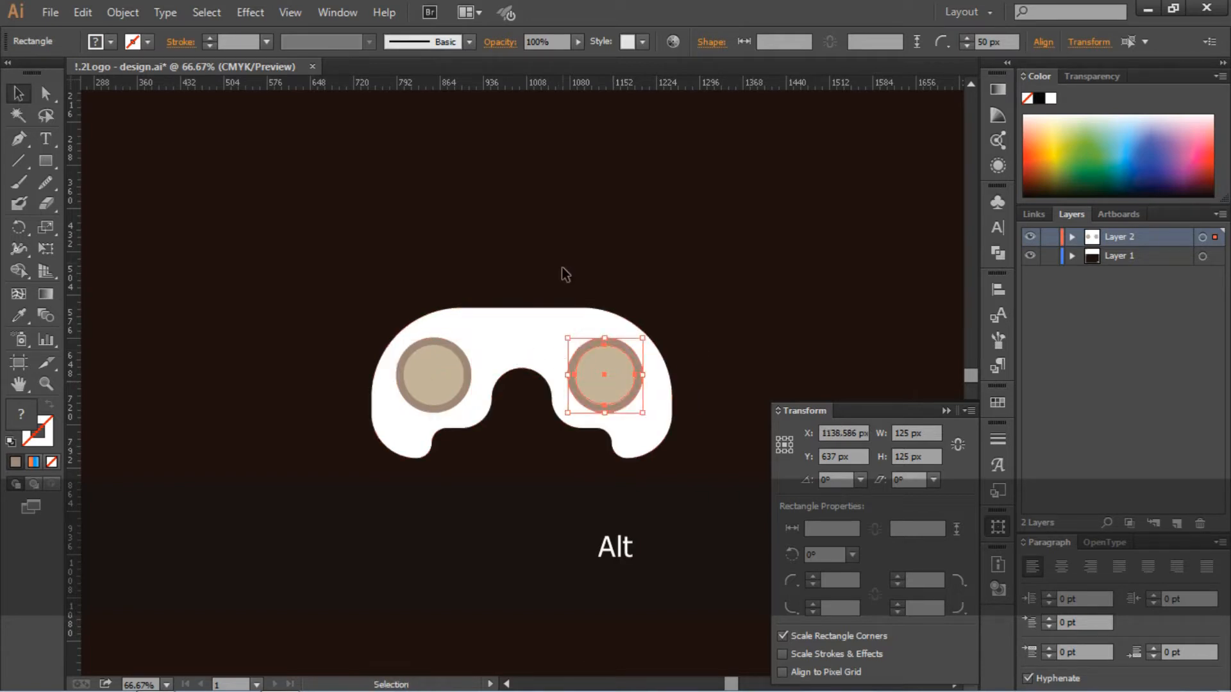
pyautogui.click(503, 236)
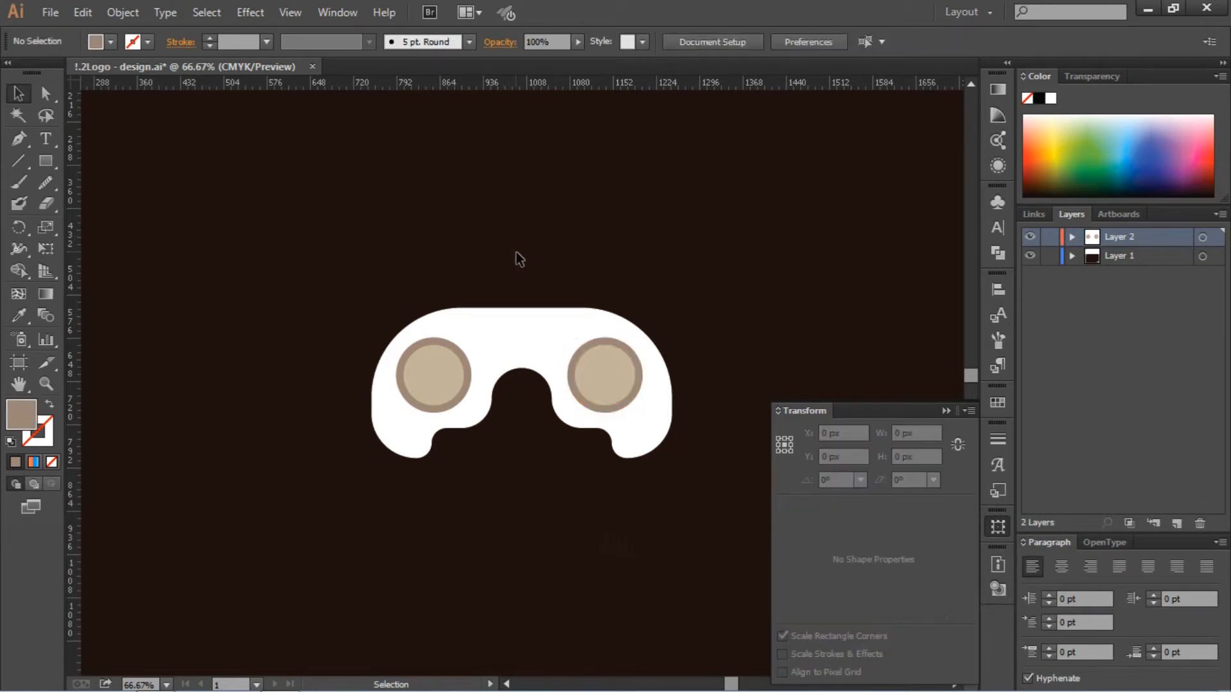
# - Create a 50 × 100 px rectangle on the empty area and move it closer to the controller
pyautogui.click(48, 161)
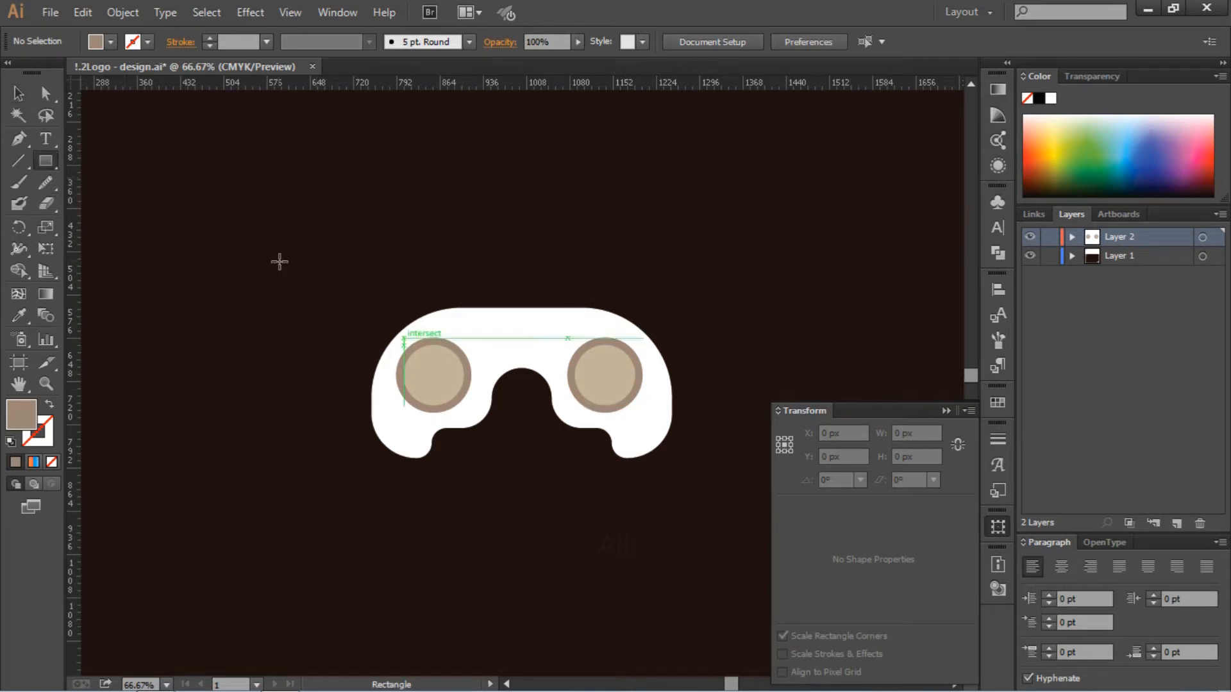
pyautogui.click(217, 214)
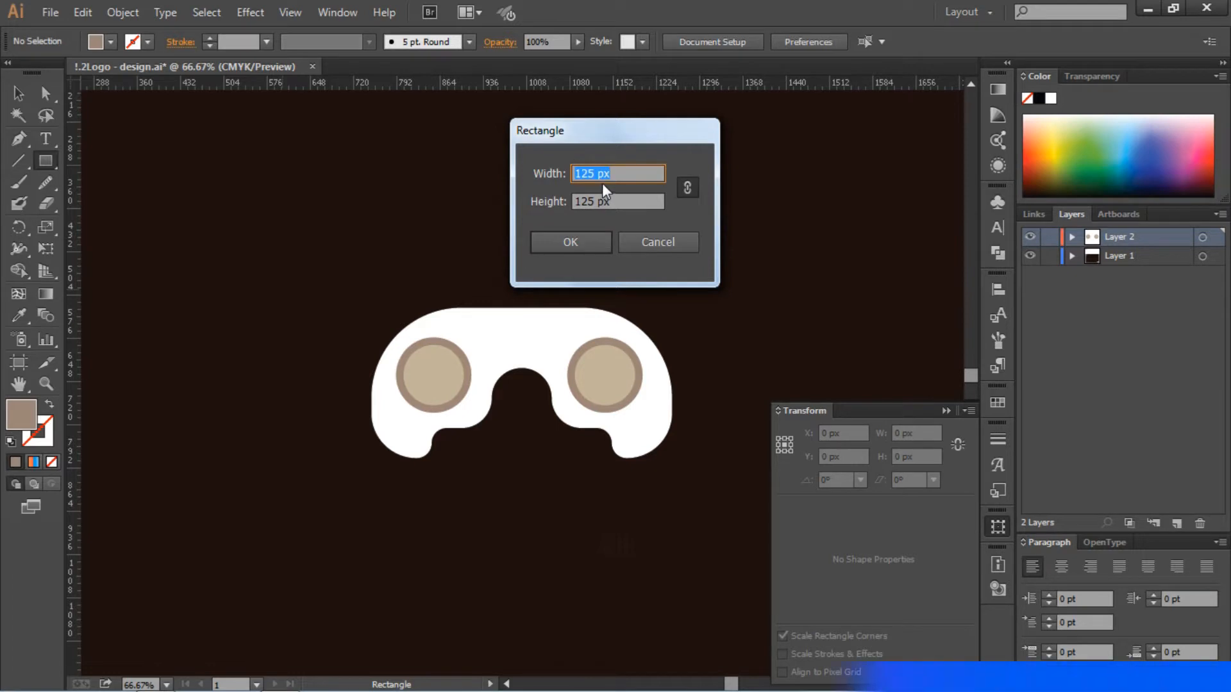
pyautogui.write('50')
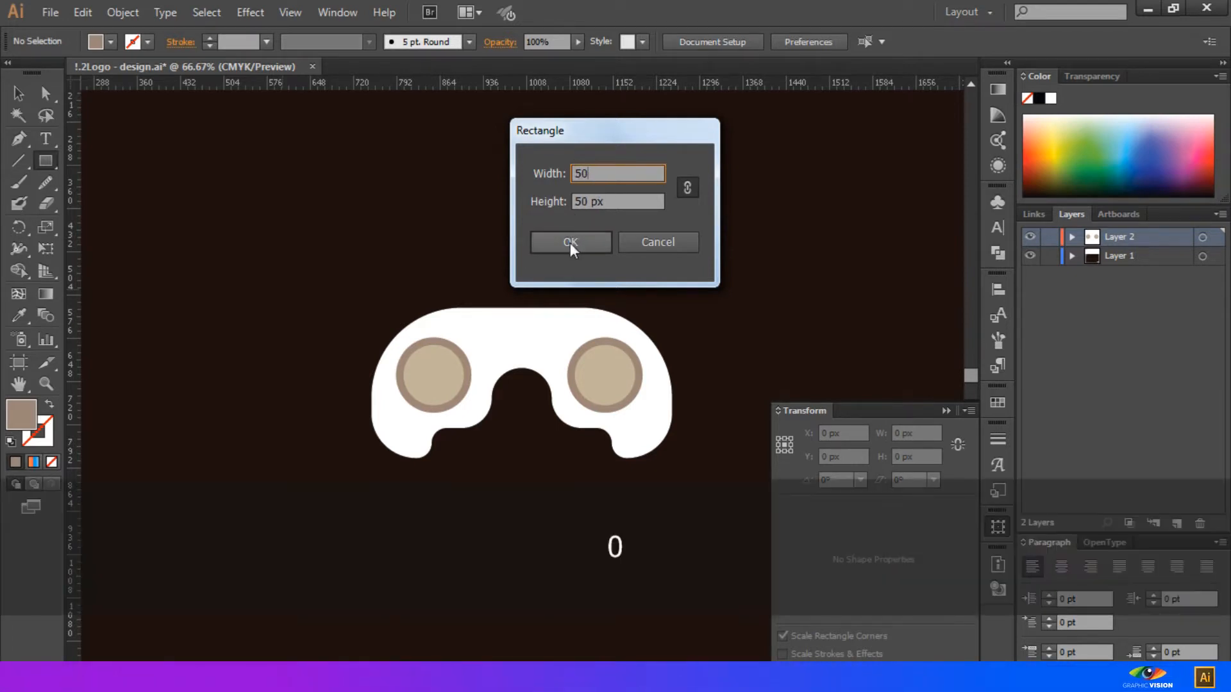
pyautogui.click(687, 188)
pyautogui.click(583, 200)
pyautogui.write('1')
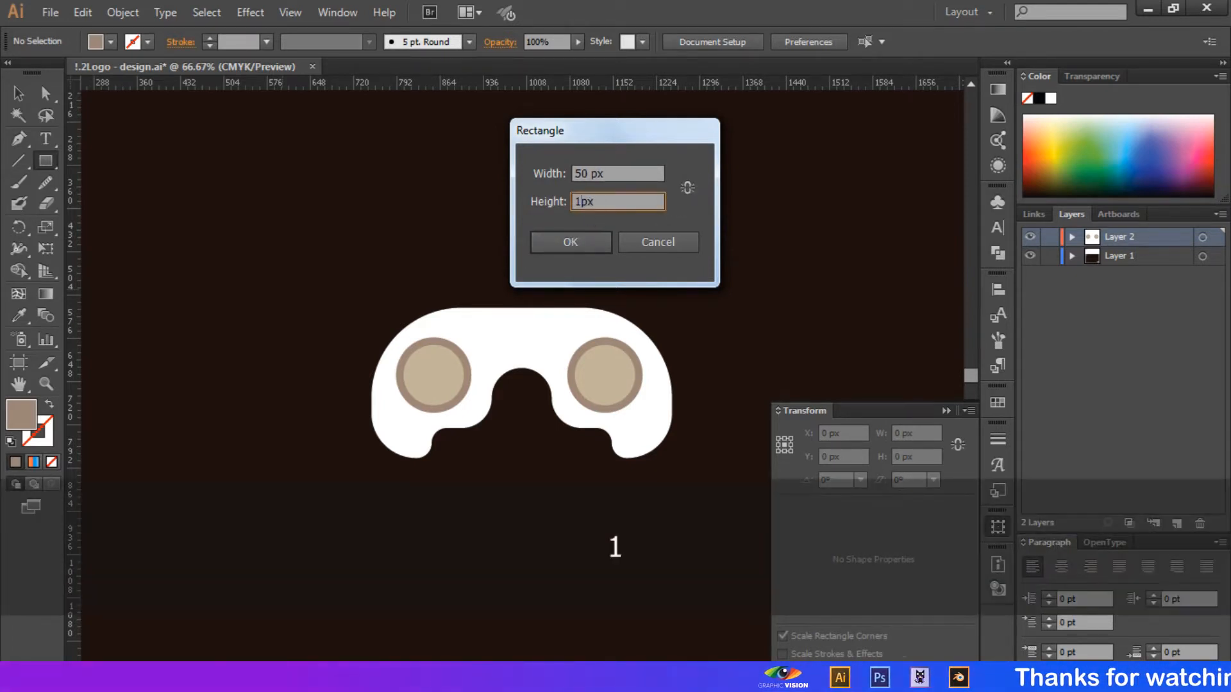
pyautogui.write('00')
pyautogui.click(568, 240)
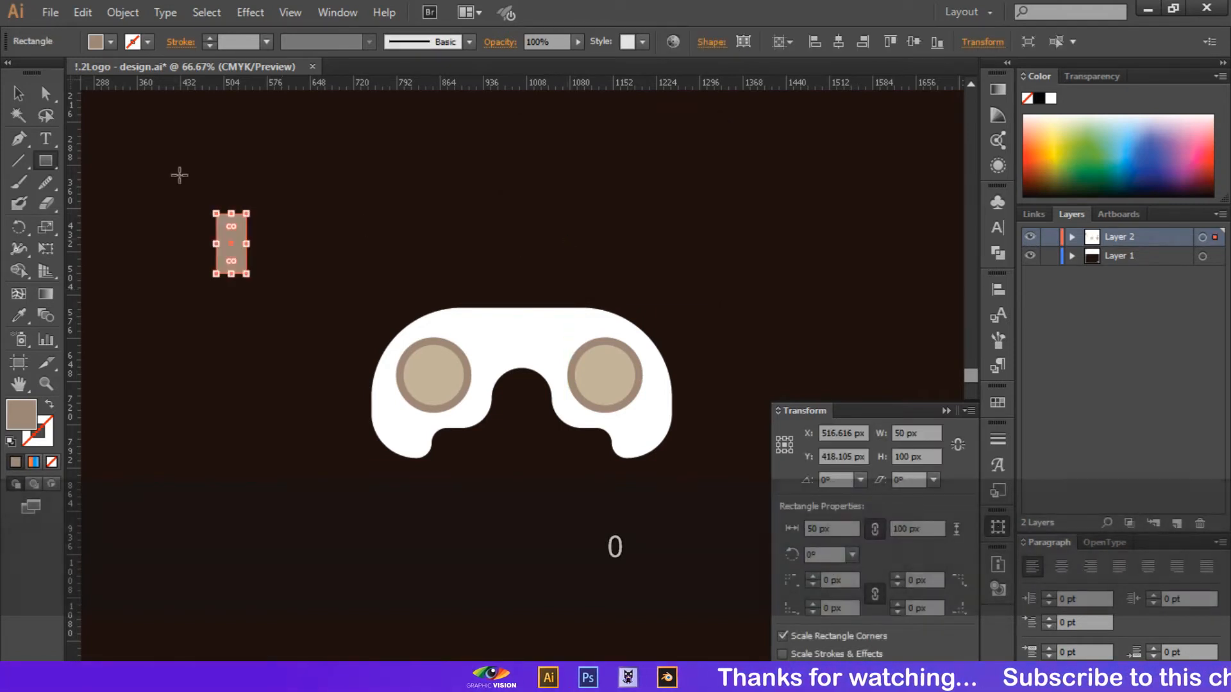
pyautogui.click(46, 96)
pyautogui.click(189, 193)
pyautogui.moveTo(232, 245); pyautogui.dragTo(297, 282)
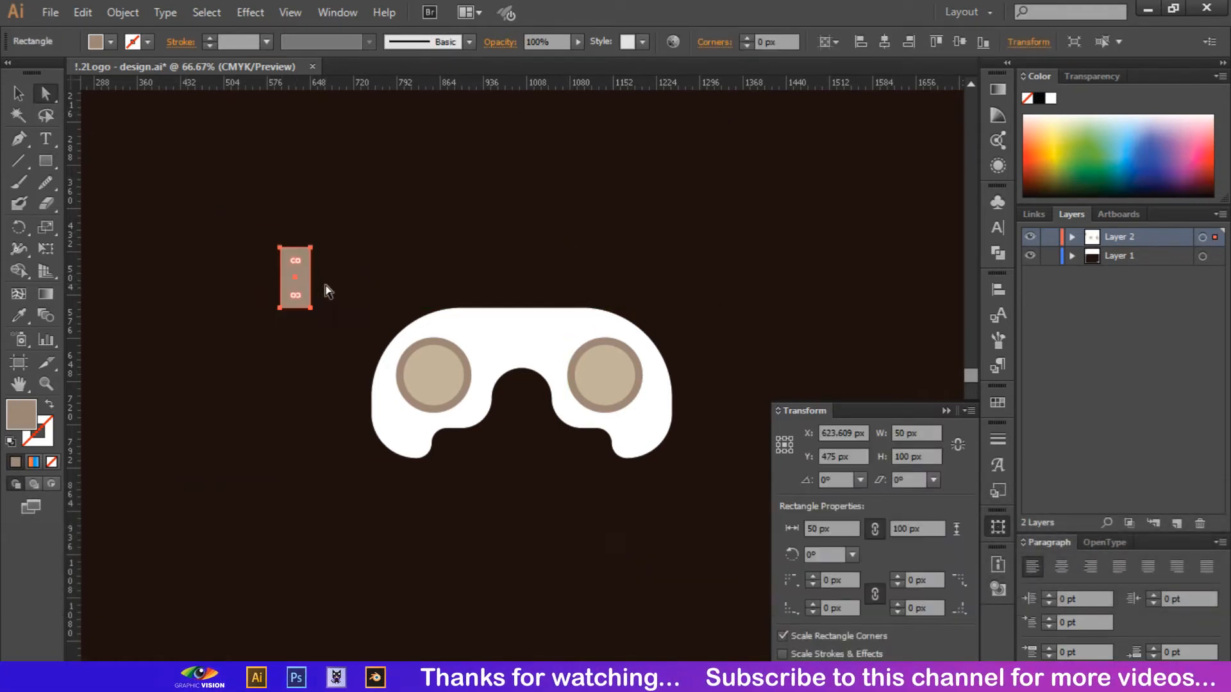
# - Duplicate the 50 × 100 px rectangle, turn the copy horizontal and center it over the original to form a cross
pyautogui.hotkey('ctrl', 'c')
pyautogui.hotkey('ctrl', 'v')
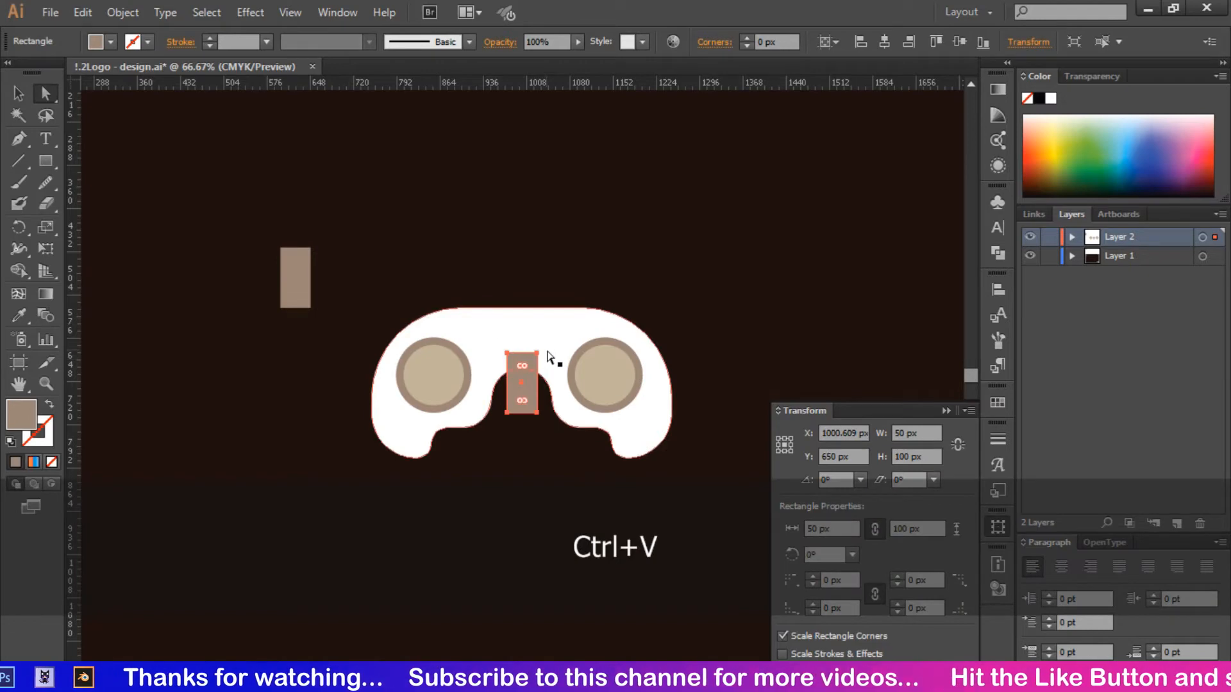
pyautogui.click(18, 94)
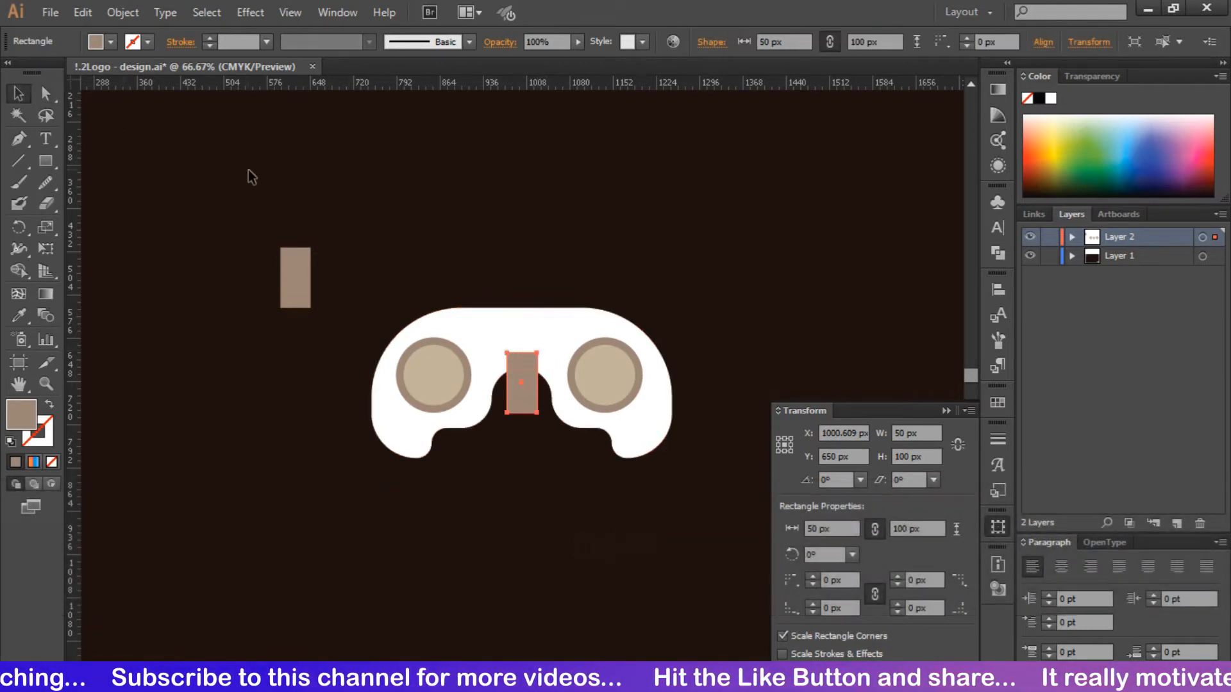
pyautogui.moveTo(524, 359); pyautogui.dragTo(408, 268)
pyautogui.moveTo(372, 268); pyautogui.dragTo(318, 280)
# - Select both crossed rectangles and unite them into a single shape
pyautogui.moveTo(220, 223); pyautogui.dragTo(326, 310)
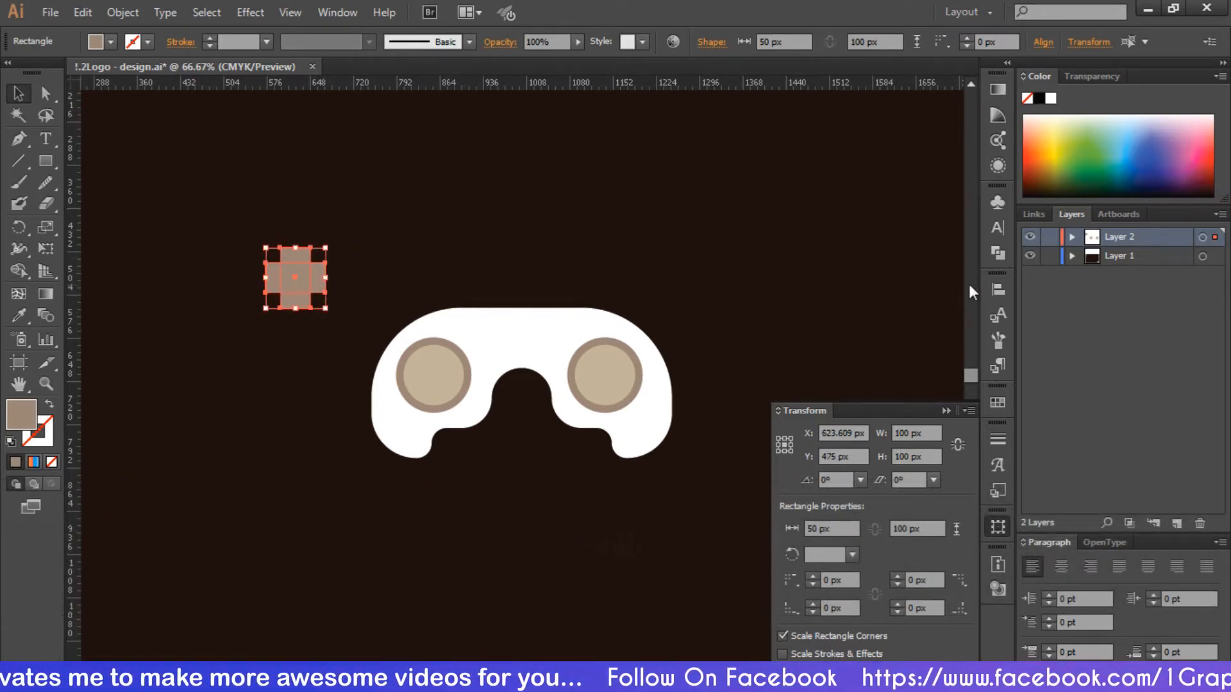
pyautogui.click(998, 253)
pyautogui.click(787, 232)
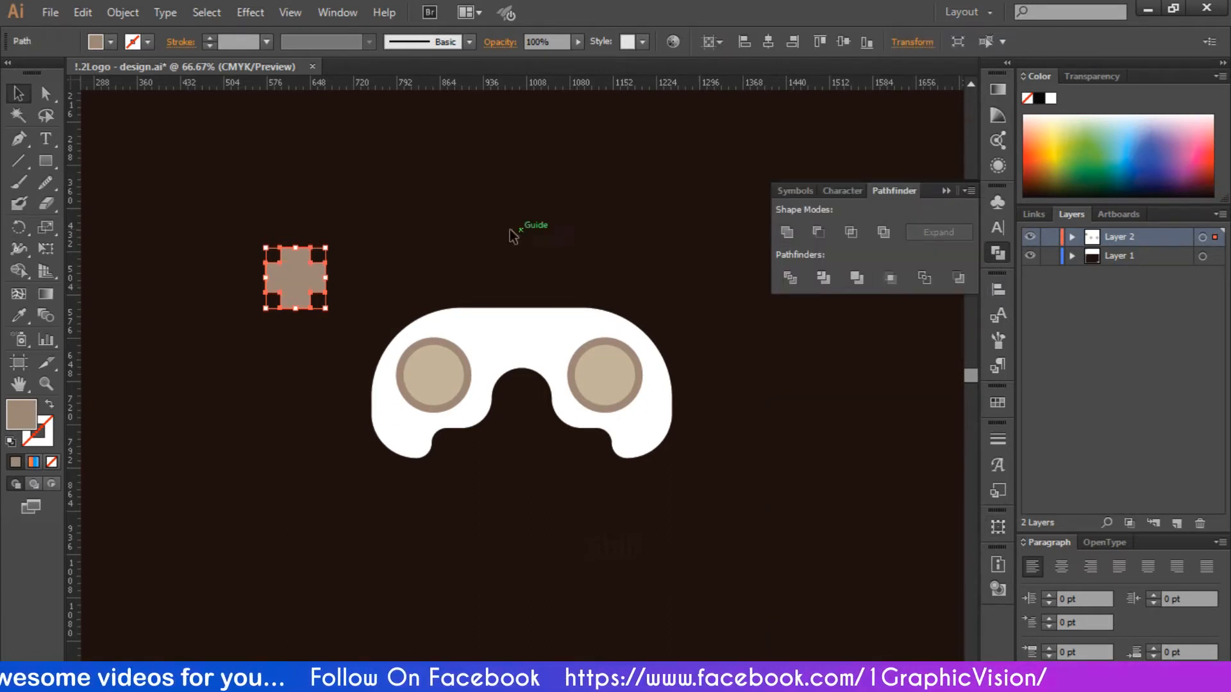
# - Round all corners of the united cross by 12.5 px and move the cross closer to the controller
pyautogui.click(46, 93)
pyautogui.moveTo(299, 265); pyautogui.dragTo(237, 317)
pyautogui.click(483, 222)
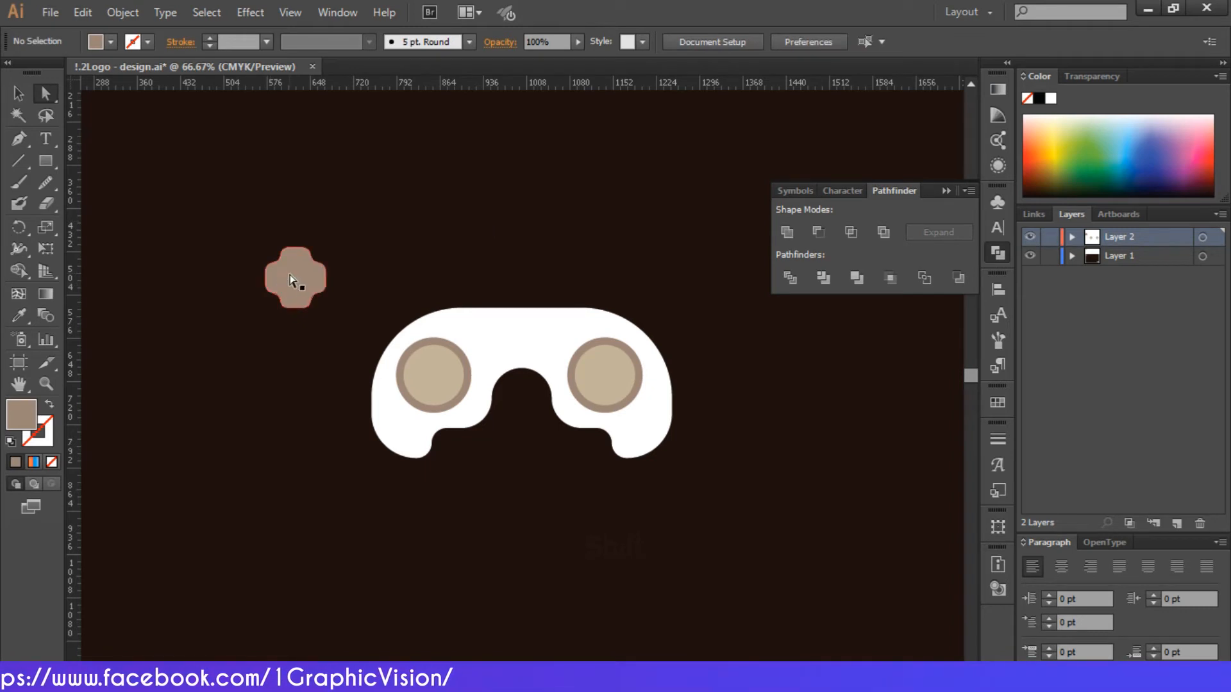
pyautogui.moveTo(290, 280); pyautogui.dragTo(375, 252)
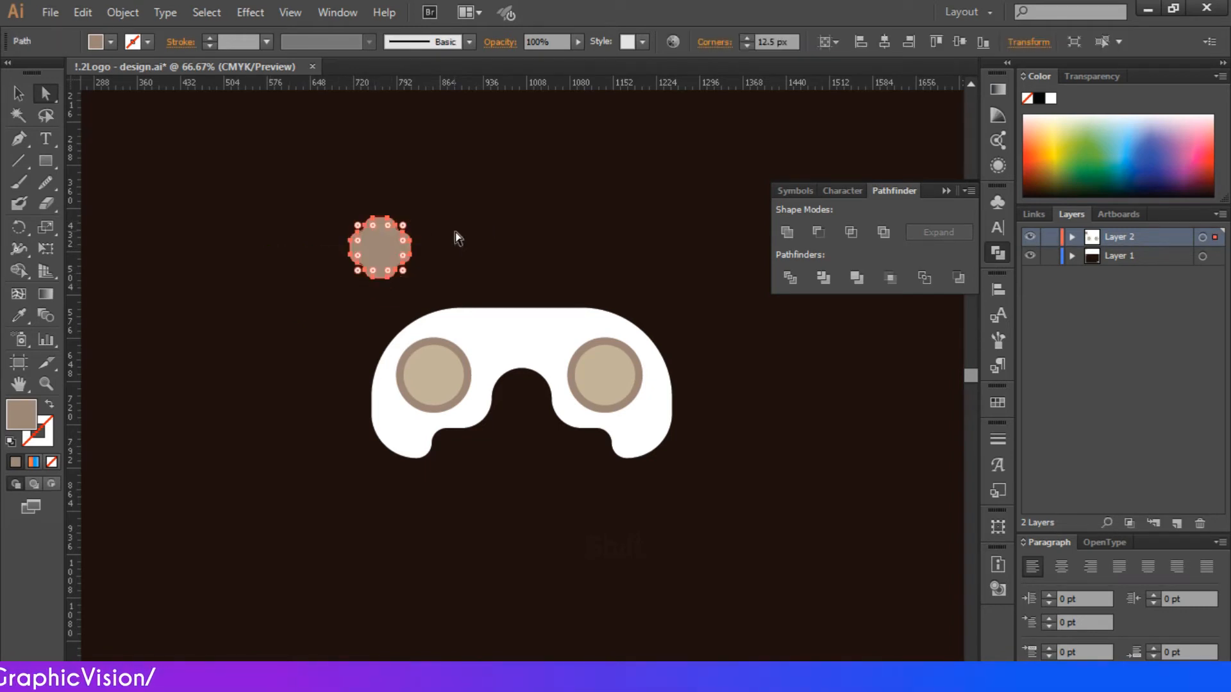
pyautogui.click(455, 232)
pyautogui.click(367, 243)
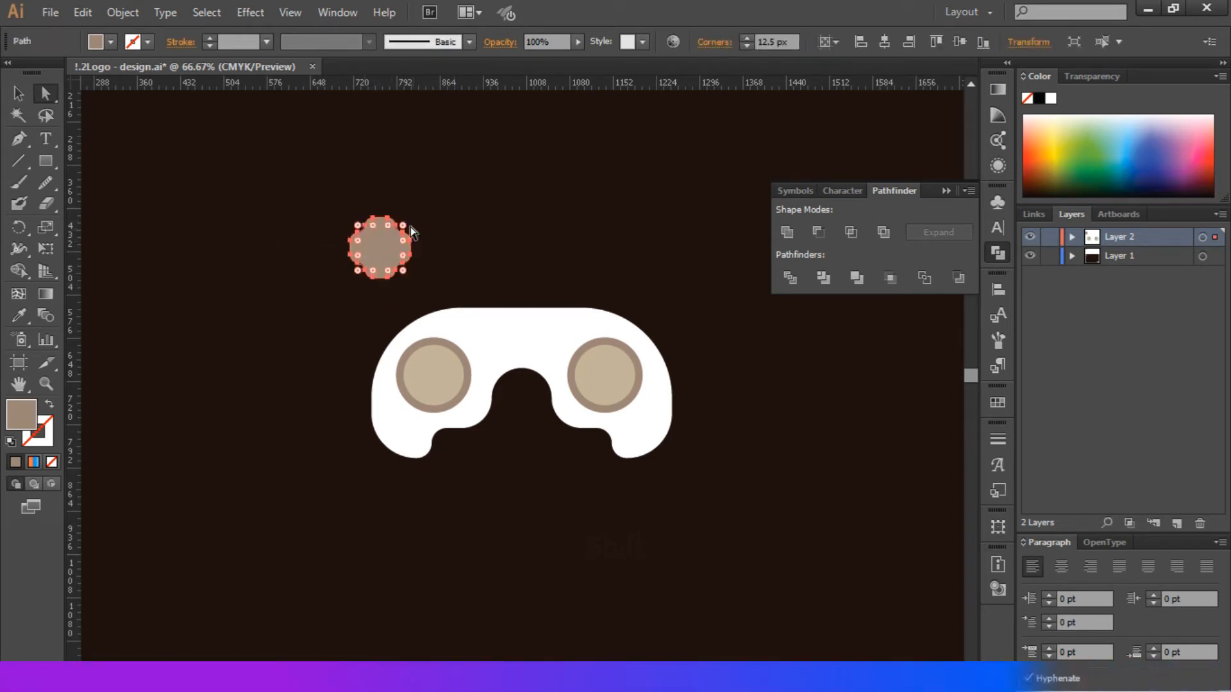
# - Move the rounded cross slightly right and down so it sits just above the left button circle
pyautogui.hotkey('ctrl', '=')
pyautogui.hotkey('ctrl', '=')
pyautogui.hotkey('ctrl', '=')
pyautogui.scroll(3, 415, 224)
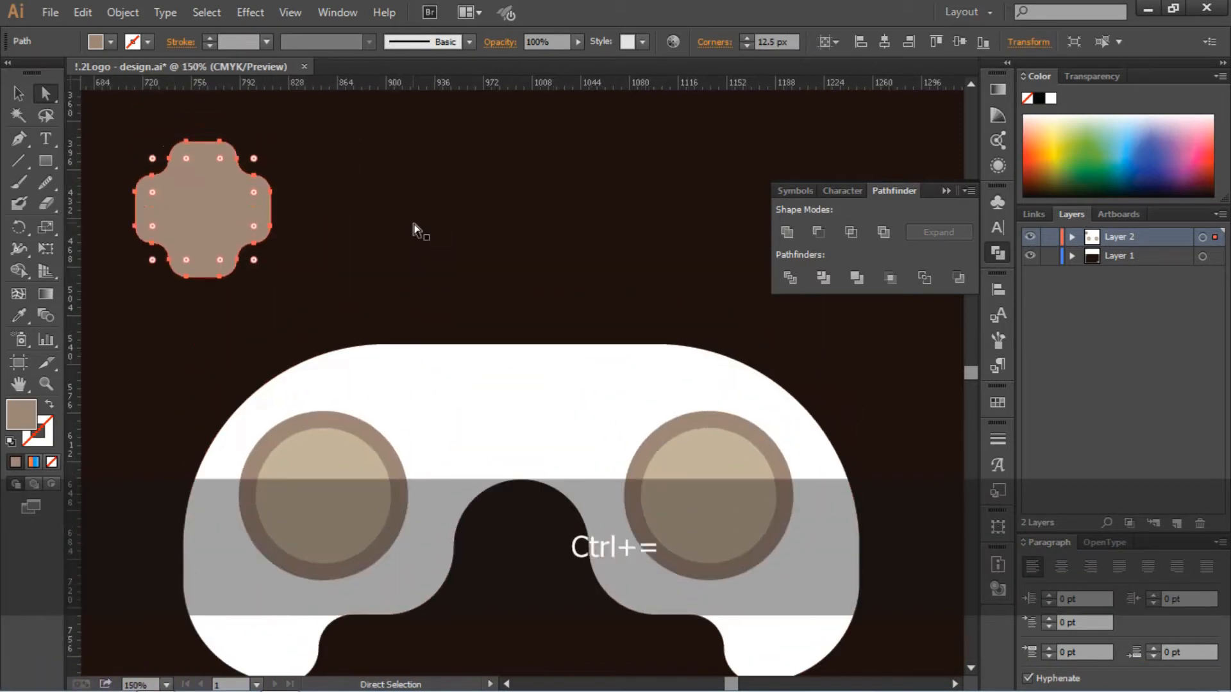
pyautogui.hscroll(-2, 417, 225)
pyautogui.moveTo(344, 148); pyautogui.dragTo(343, 148)
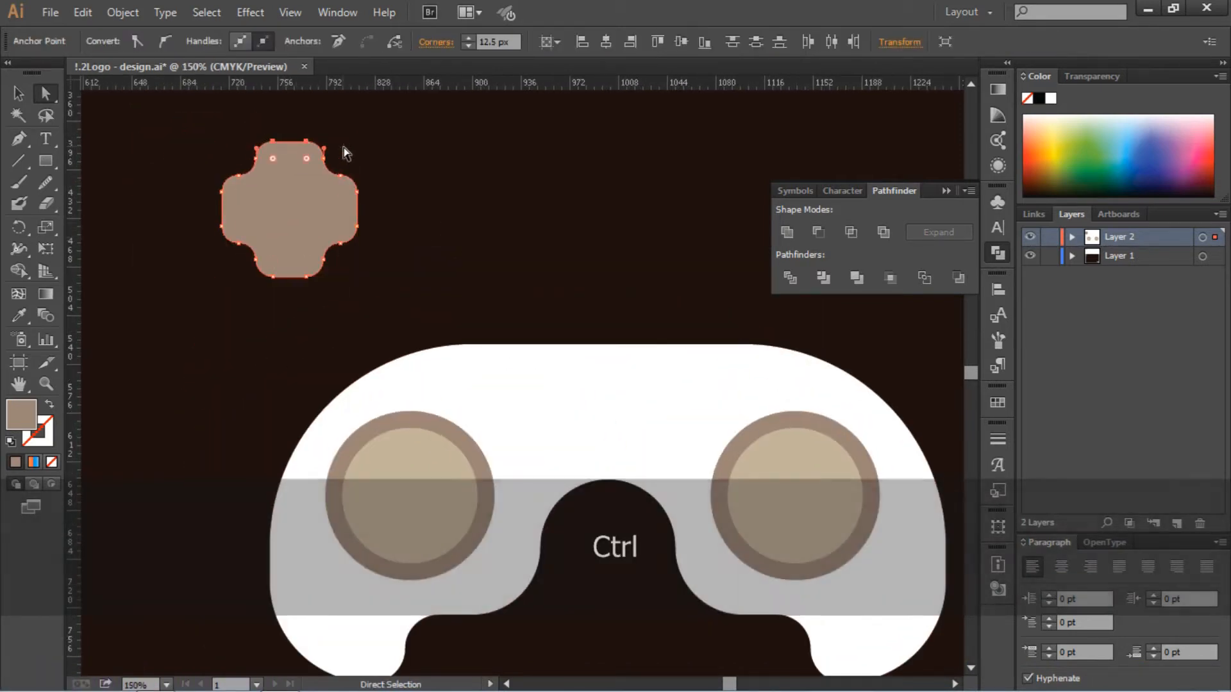
pyautogui.click(366, 186)
pyautogui.moveTo(230, 120); pyautogui.dragTo(349, 150)
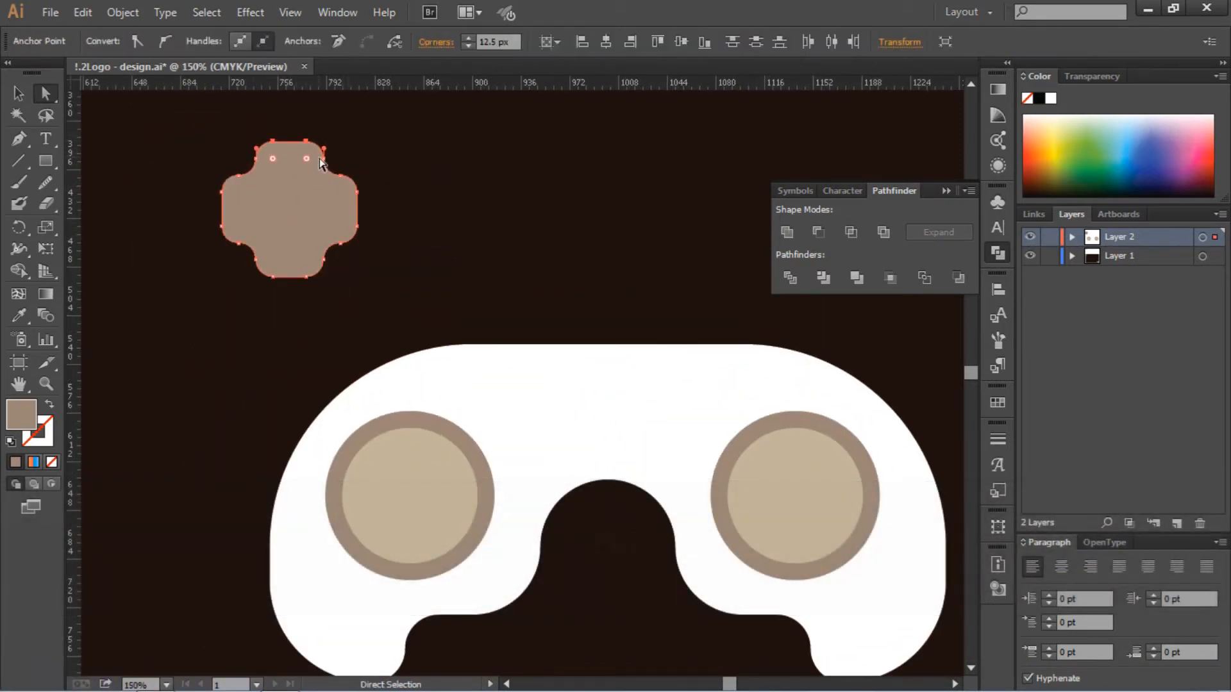
pyautogui.moveTo(293, 226); pyautogui.dragTo(375, 255)
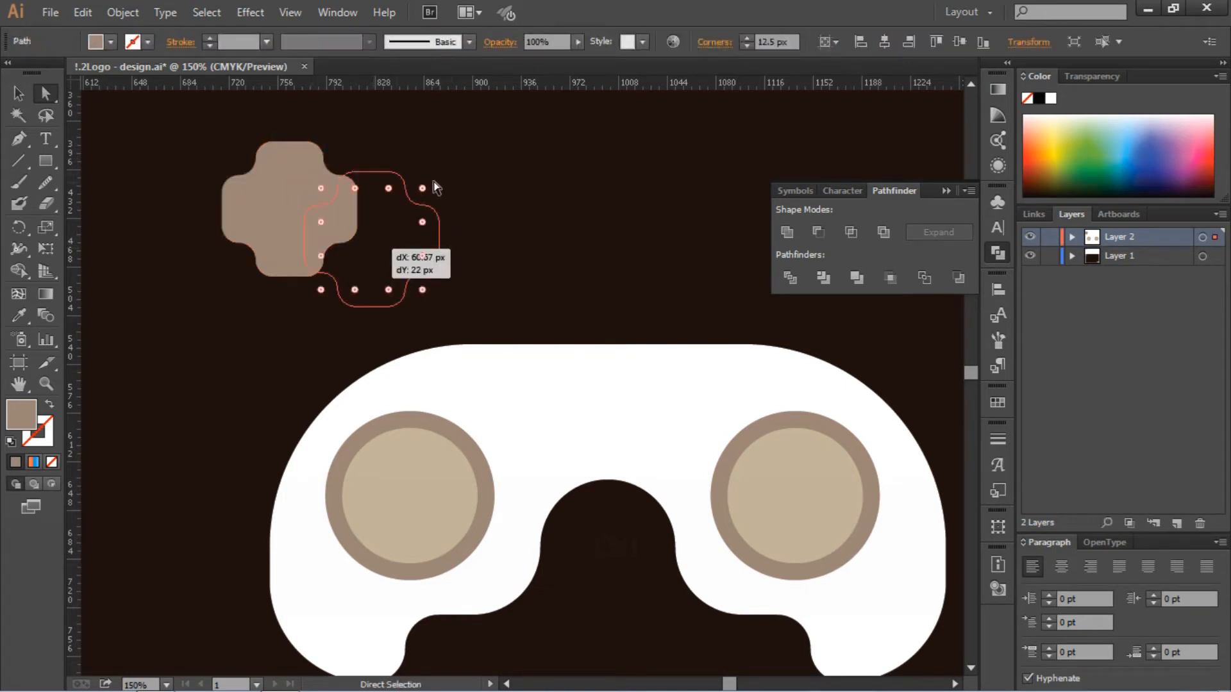
pyautogui.click(24, 94)
pyautogui.click(317, 184)
pyautogui.click(362, 239)
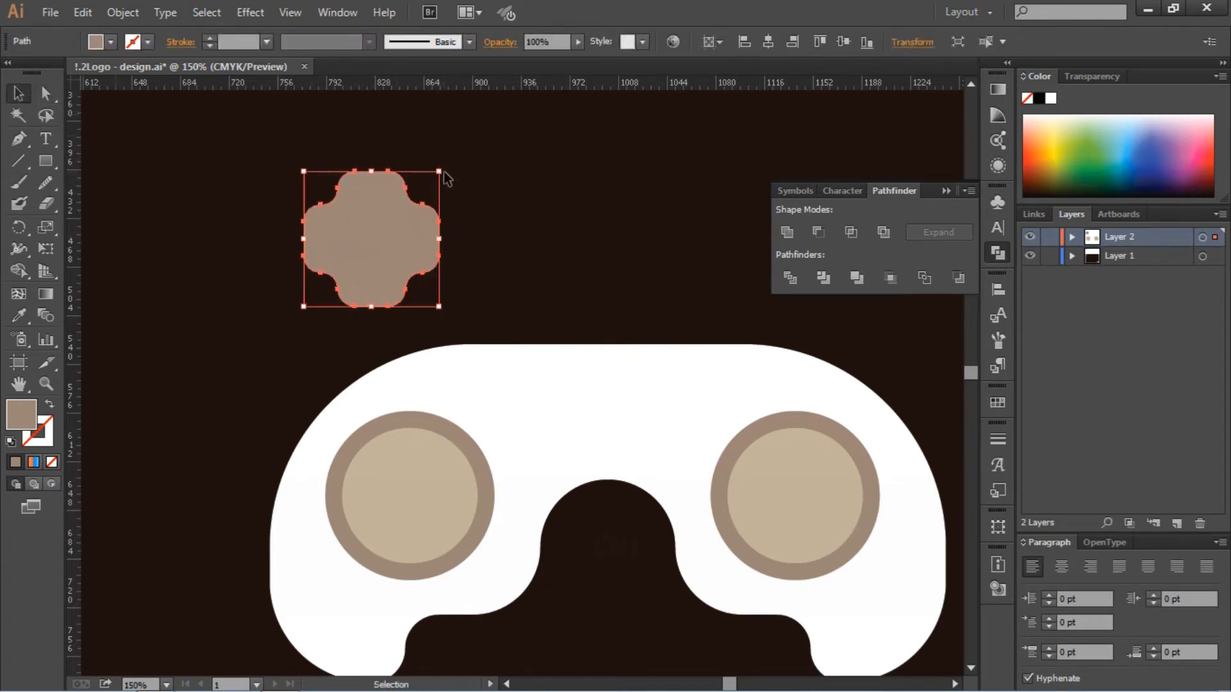
# - Try the cross over the left button and delete the beige circle inside that button
pyautogui.moveTo(442, 164); pyautogui.dragTo(440, 170)
pyautogui.moveTo(367, 264); pyautogui.dragTo(394, 452)
pyautogui.click(403, 470)
pyautogui.press('Delete')
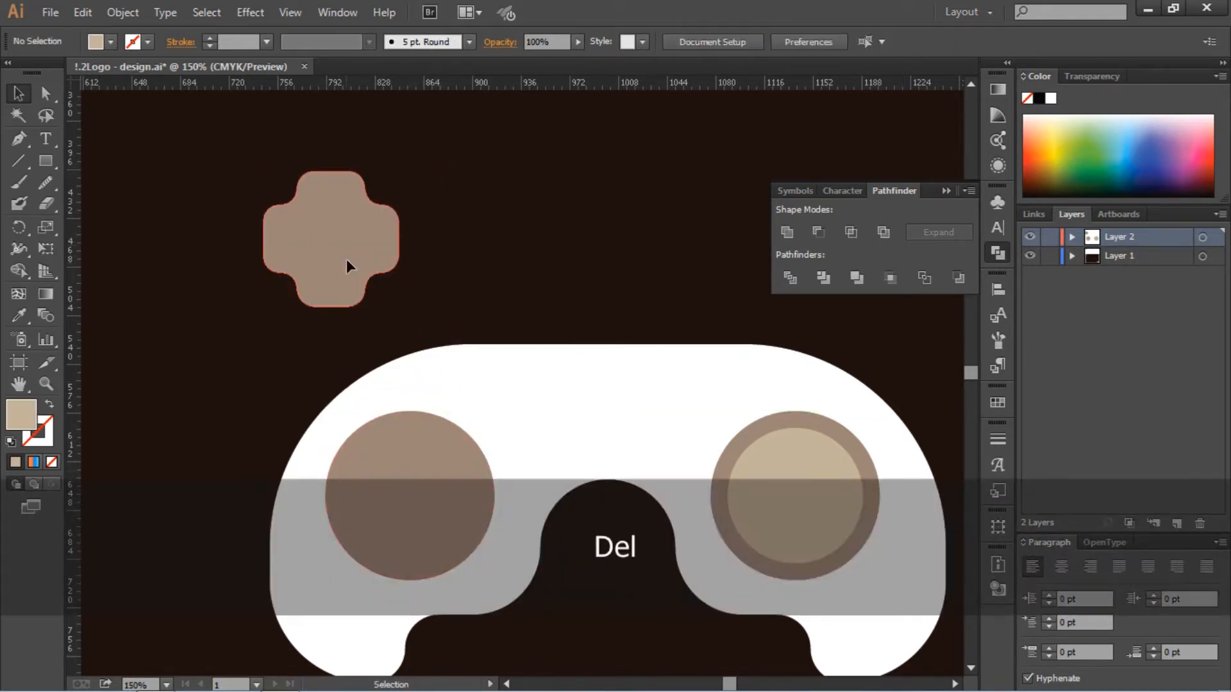
# - Center the cross inside the left brown-grey circle and fill it with the light beige swatch
pyautogui.moveTo(347, 259); pyautogui.dragTo(426, 501)
pyautogui.click(110, 42)
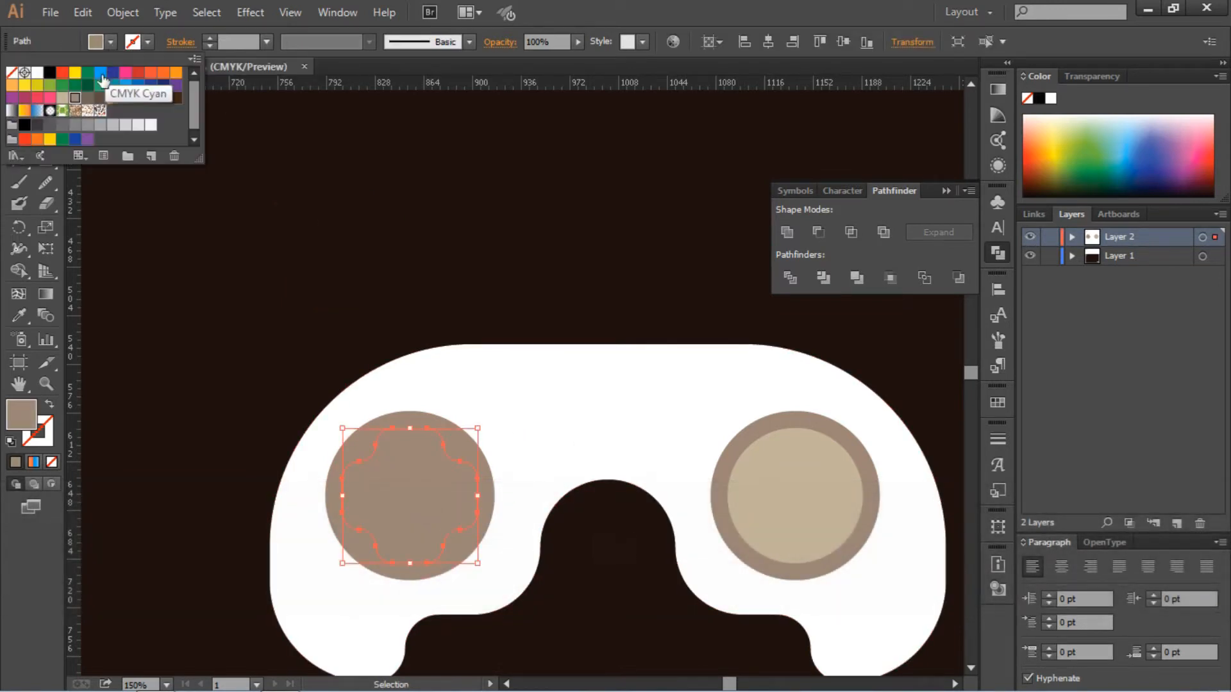
pyautogui.click(64, 98)
pyautogui.click(440, 238)
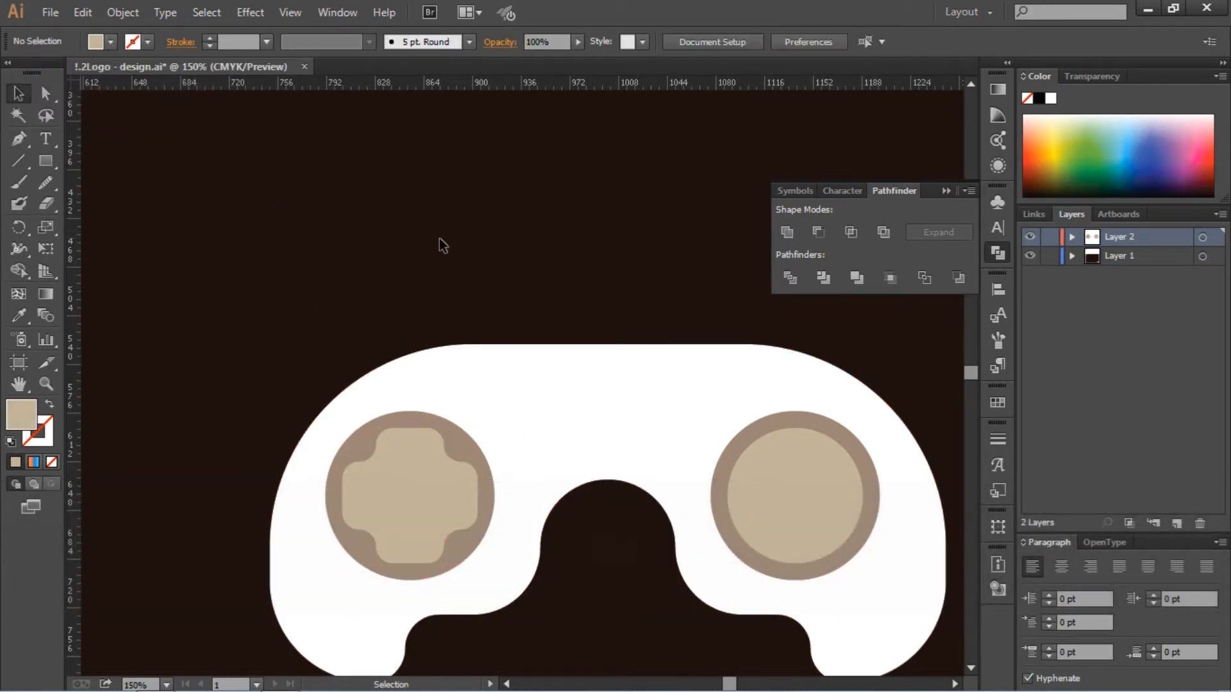
# - Delete the beige cross from the left button and the beige circle from the right button
pyautogui.click(427, 489)
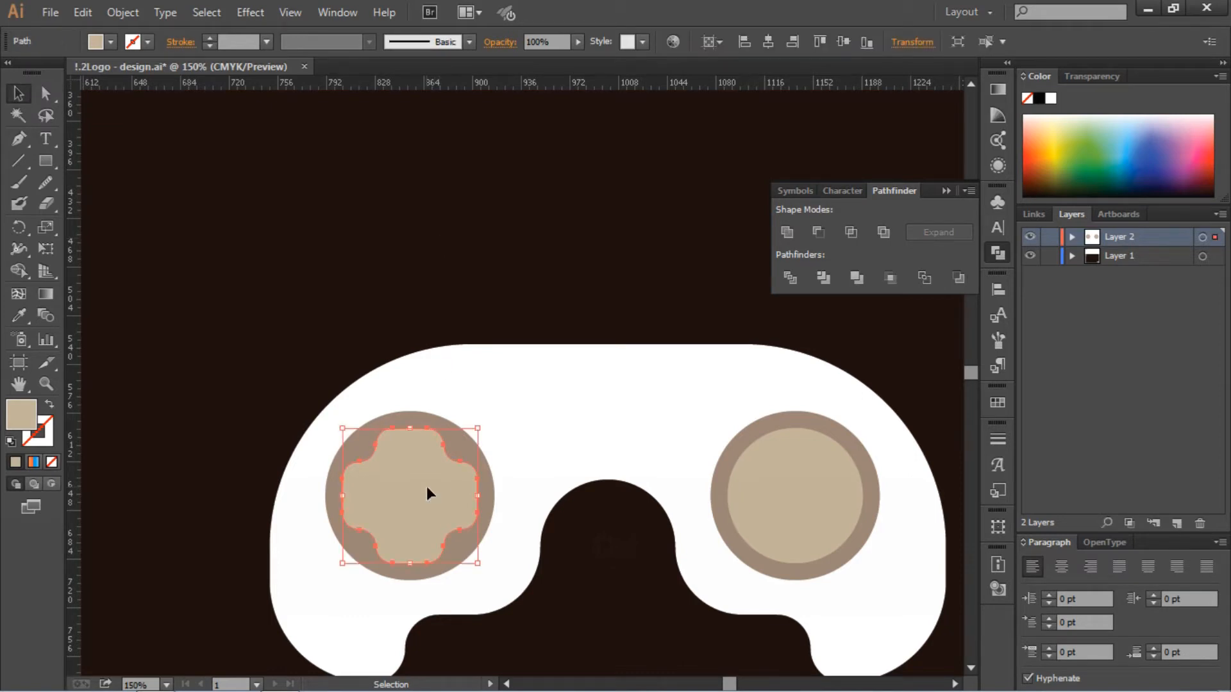
pyautogui.press('Delete')
pyautogui.click(810, 491)
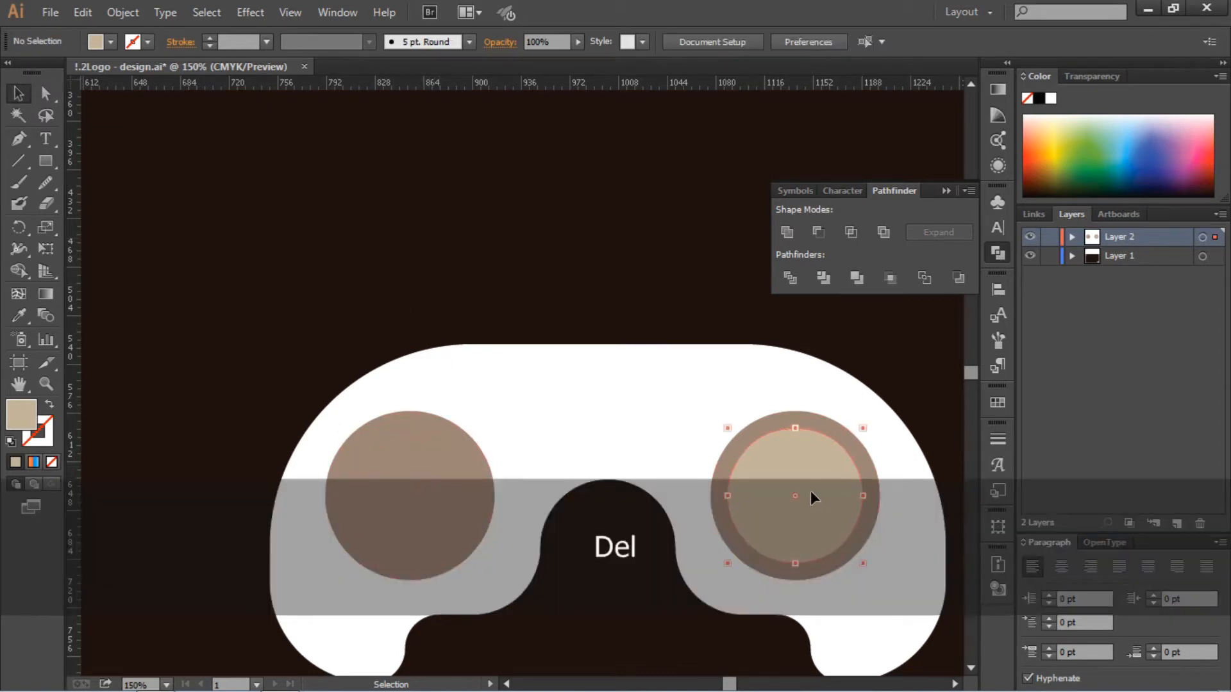
pyautogui.press('Delete')
# - Group the two brown-grey circles and align the pair to the horizontal center
pyautogui.scroll(-3, 486, 253)
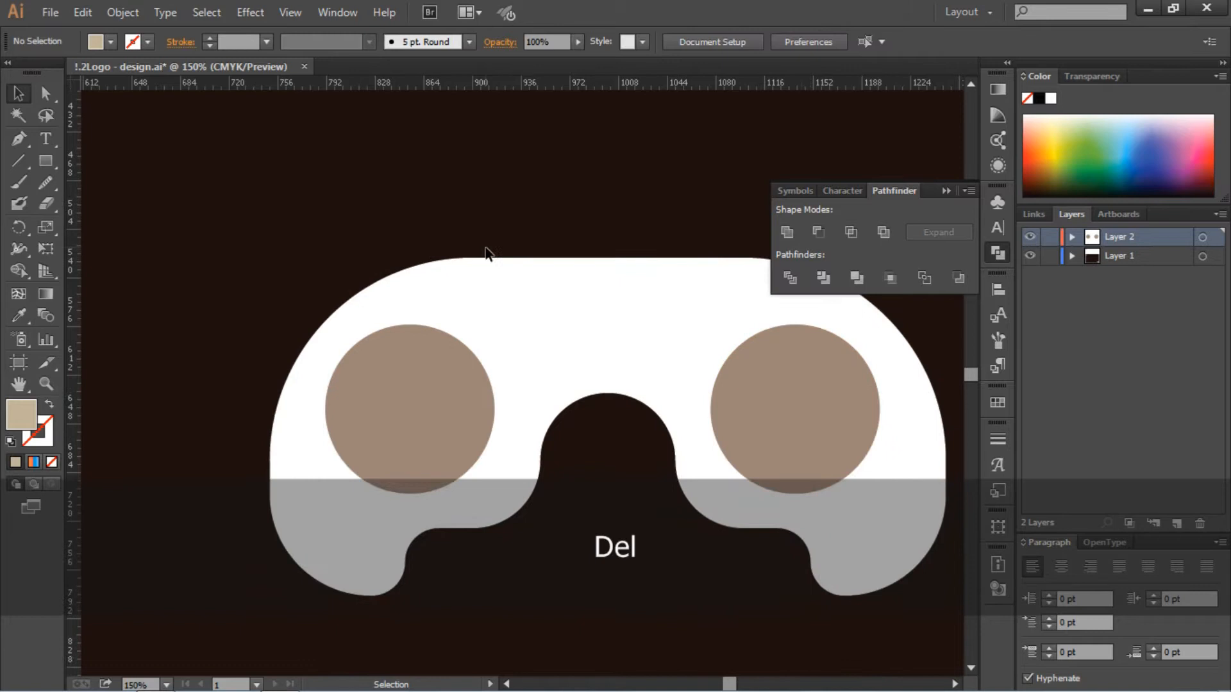
pyautogui.click(415, 382)
pyautogui.keyDown('shift'); pyautogui.click(809, 408); pyautogui.keyUp('shift')
pyautogui.rightClick(809, 409)
pyautogui.click(854, 497)
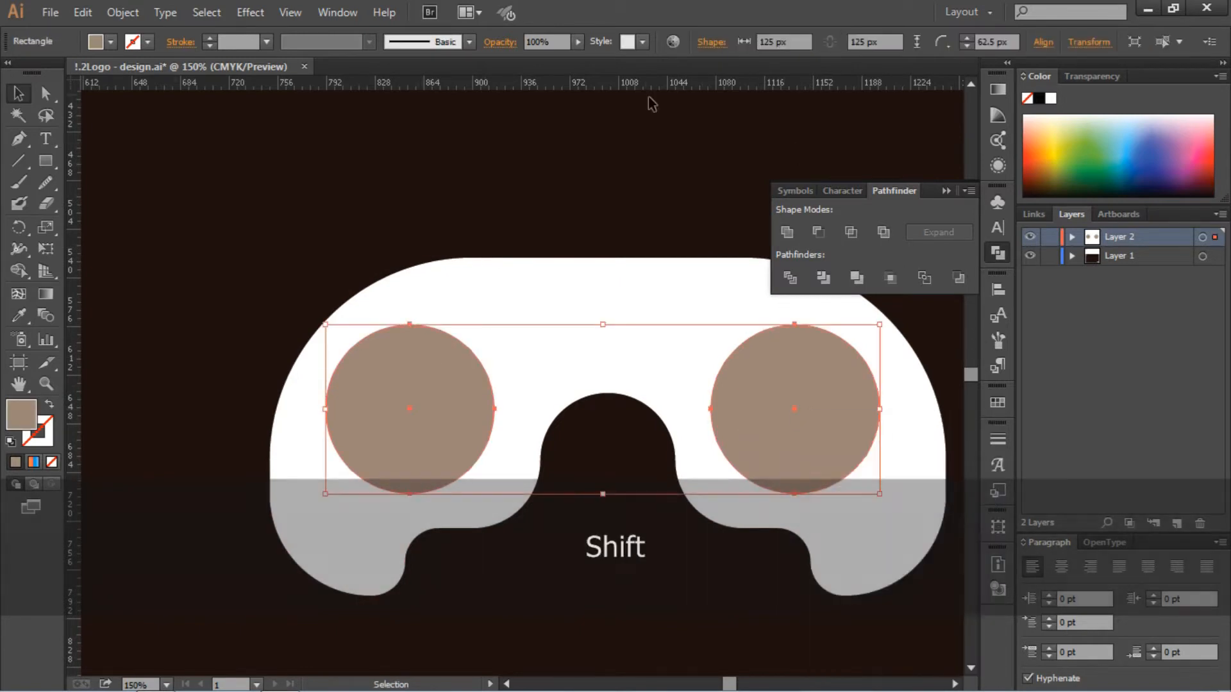
pyautogui.click(995, 289)
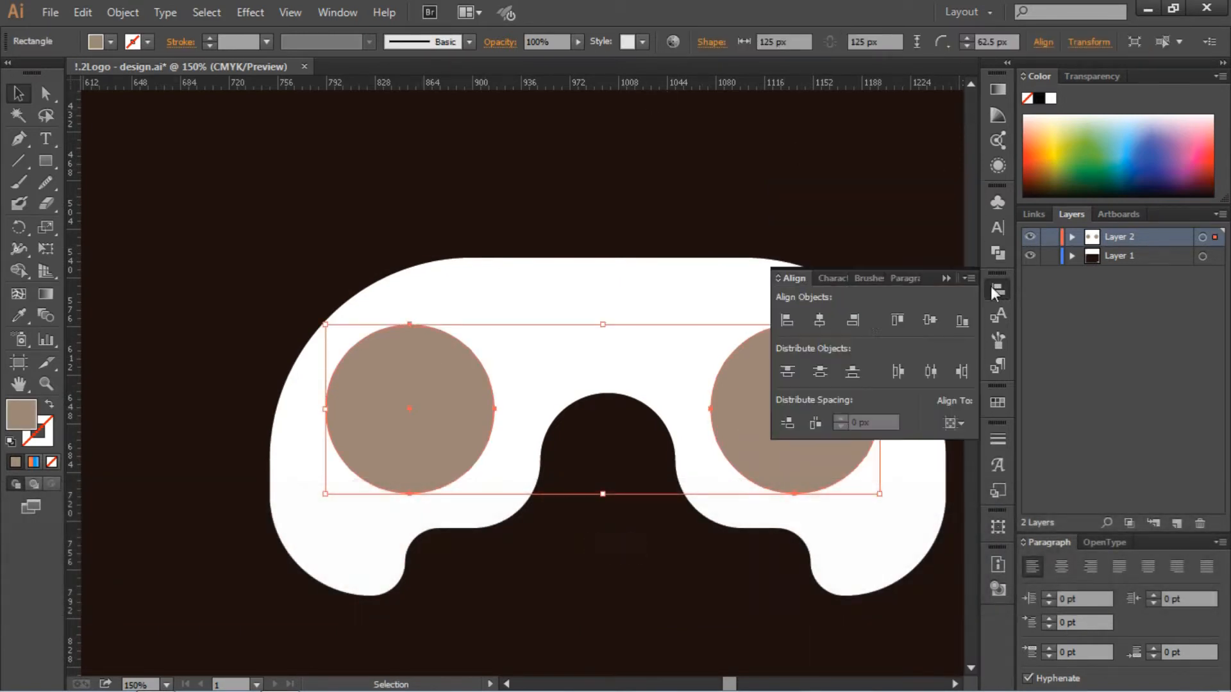
pyautogui.click(822, 318)
pyautogui.click(946, 280)
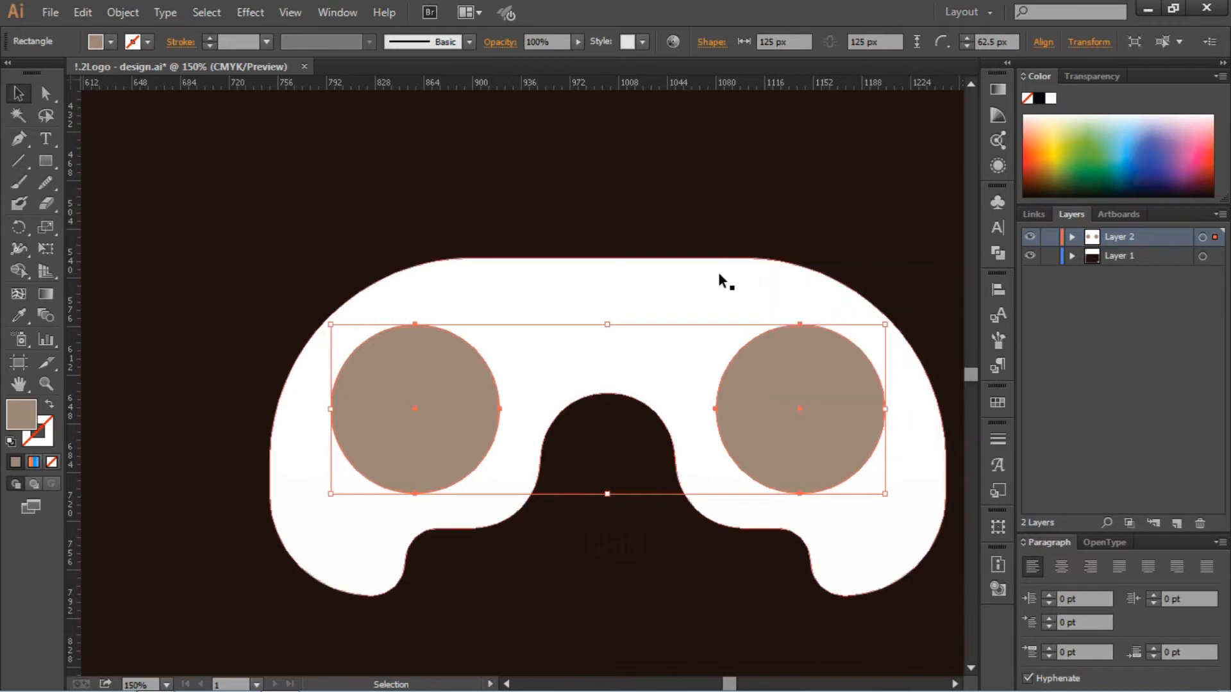
pyautogui.click(718, 272)
pyautogui.click(998, 289)
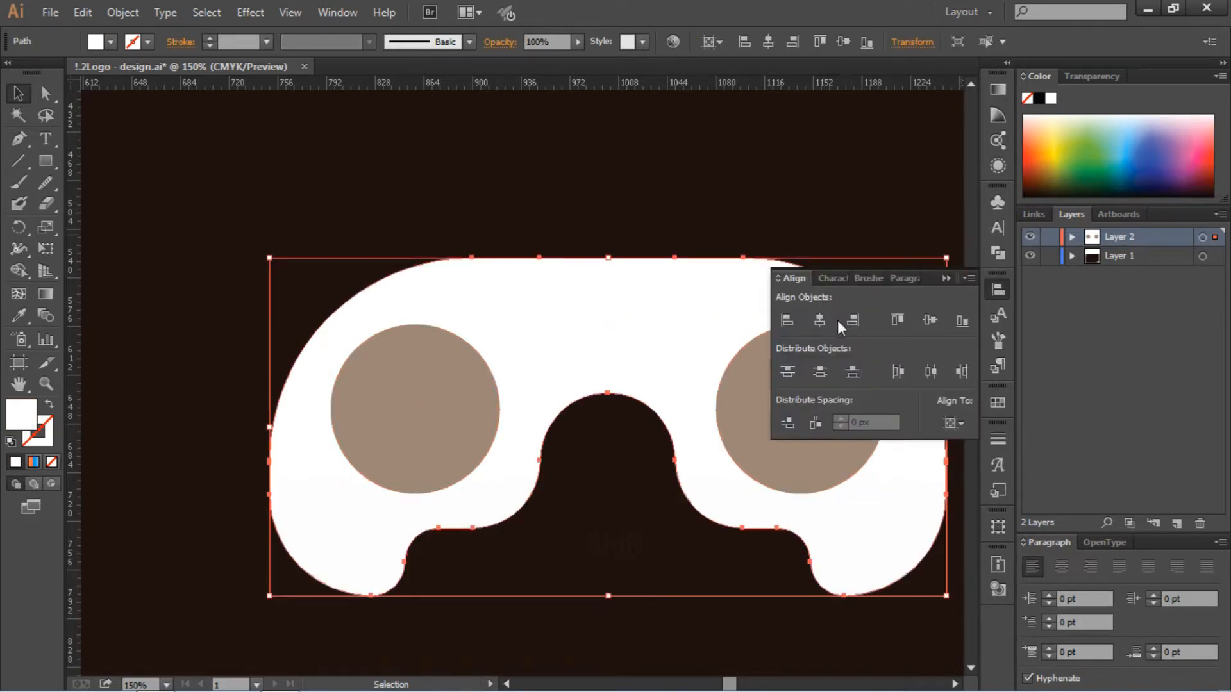
pyautogui.click(811, 198)
pyautogui.hscroll(3, 762, 163)
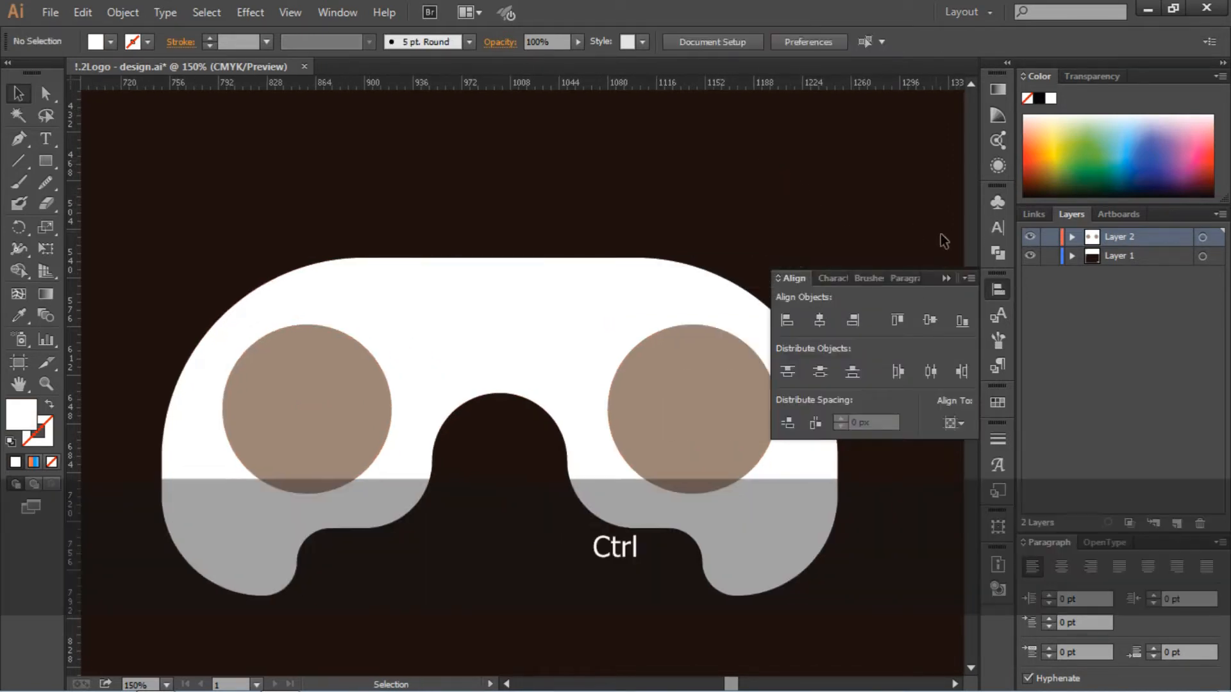
pyautogui.click(946, 278)
pyautogui.scroll(-2, 821, 228)
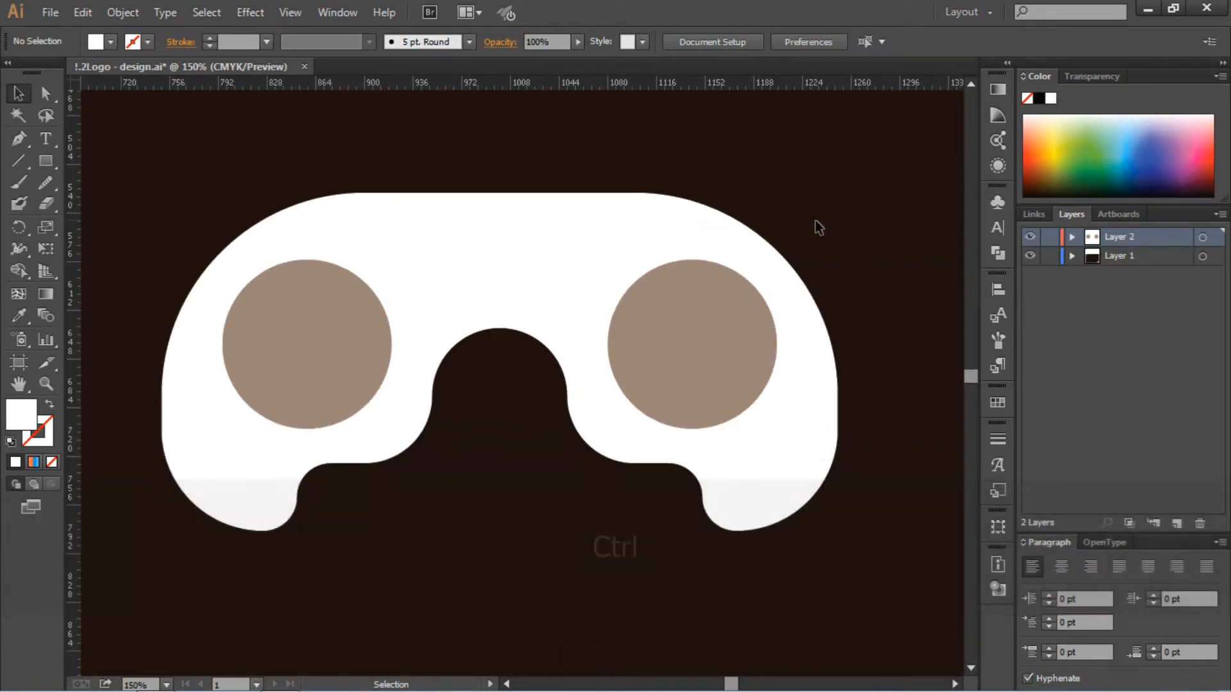
# - Draw a rectangle 25 px wide and 100 px high above the controller body
pyautogui.scroll(2, 594, 236)
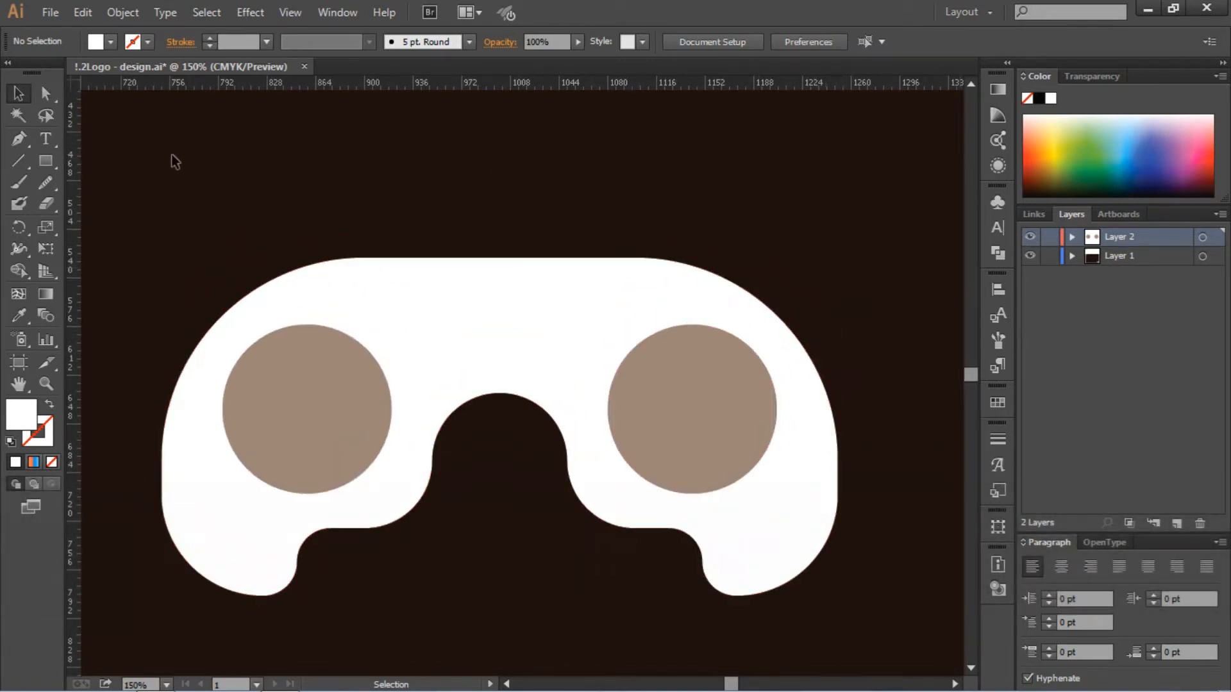
pyautogui.click(47, 161)
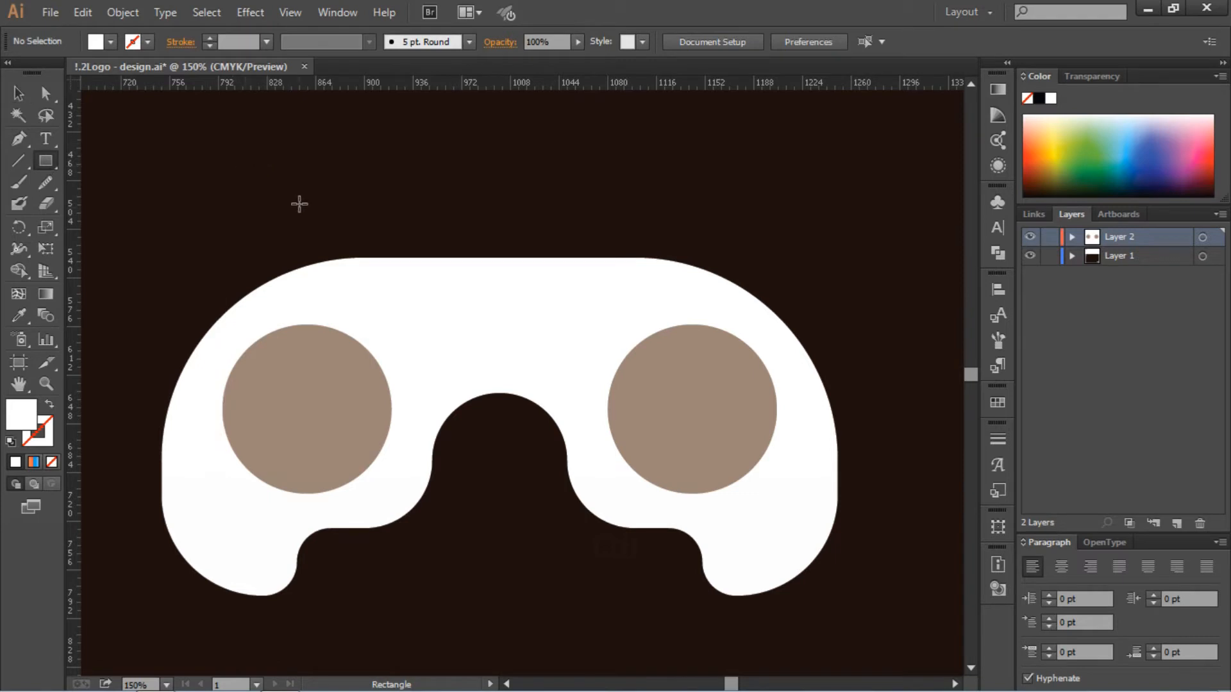
pyautogui.click(273, 164)
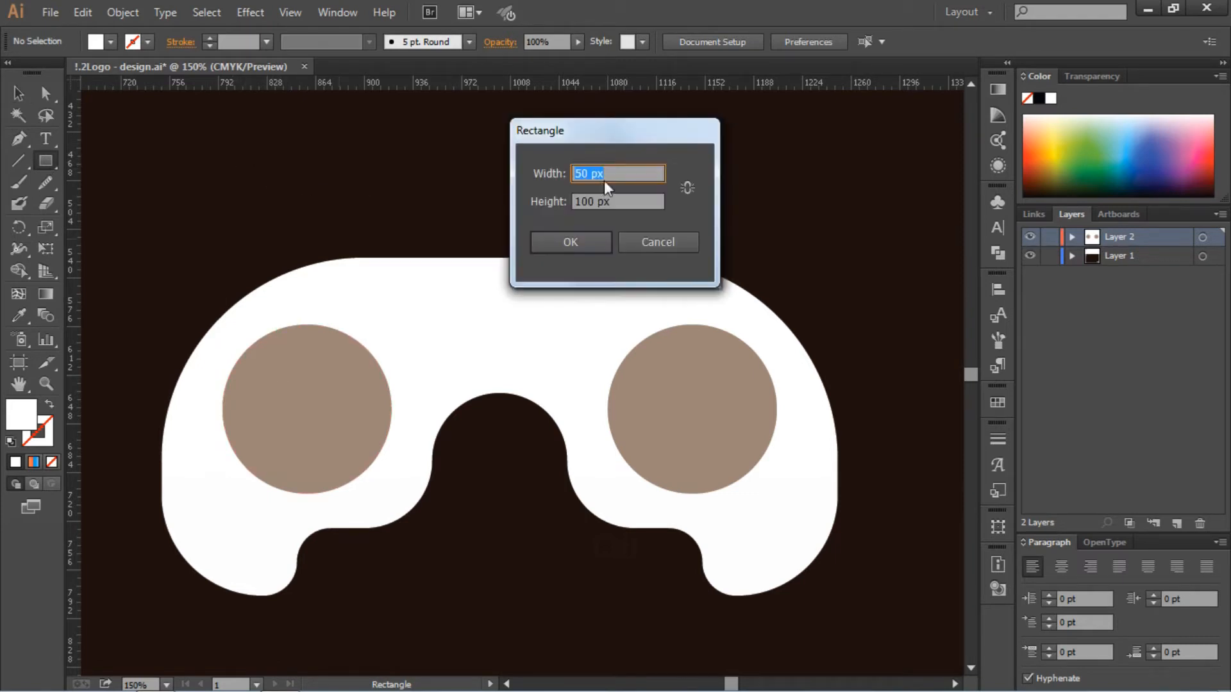
pyautogui.click(688, 188)
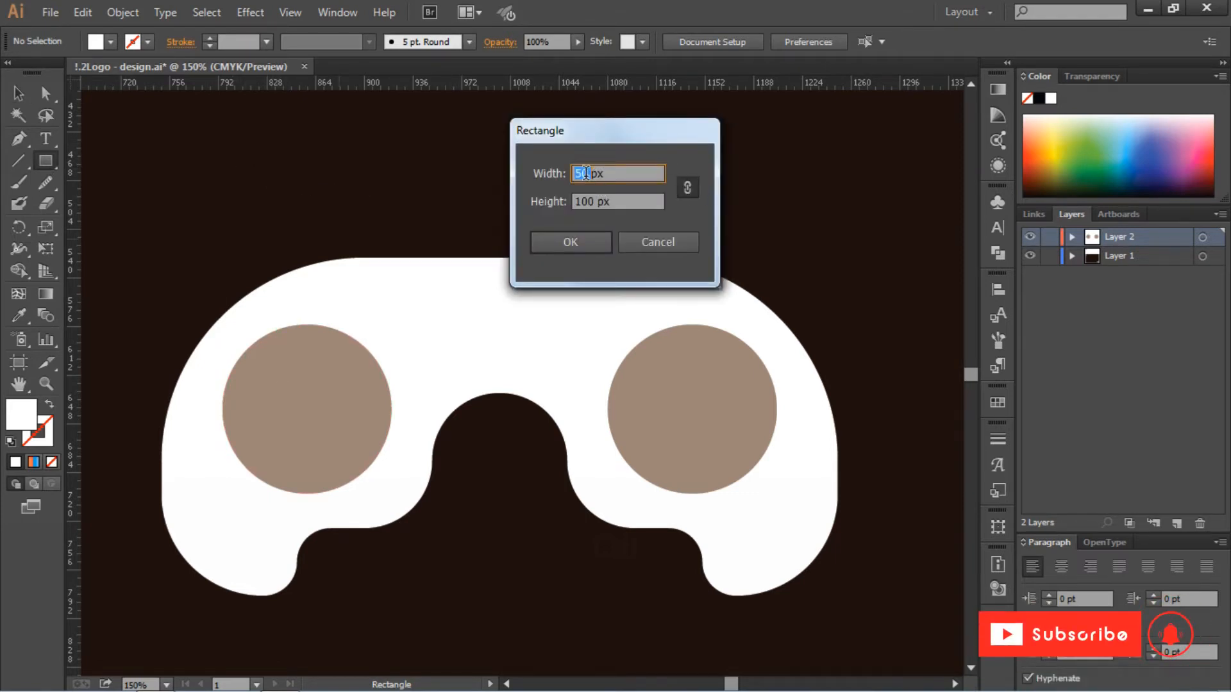
pyautogui.write('25')
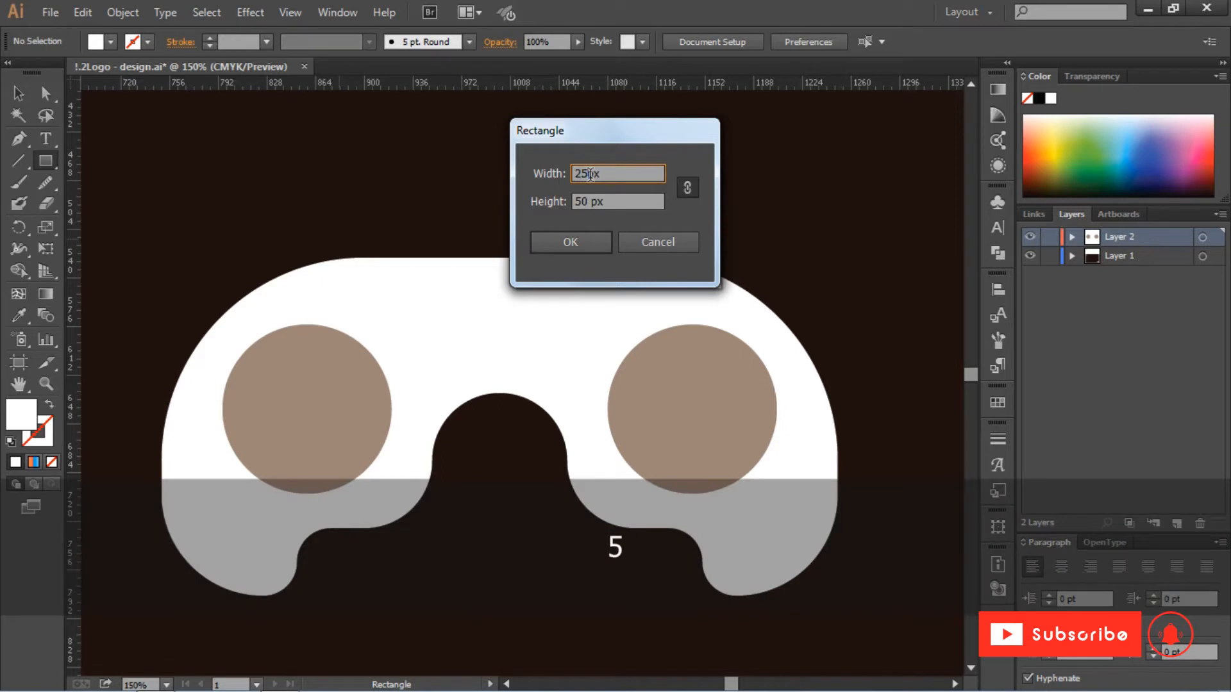
pyautogui.click(688, 187)
pyautogui.doubleClick(582, 202)
pyautogui.write('00')
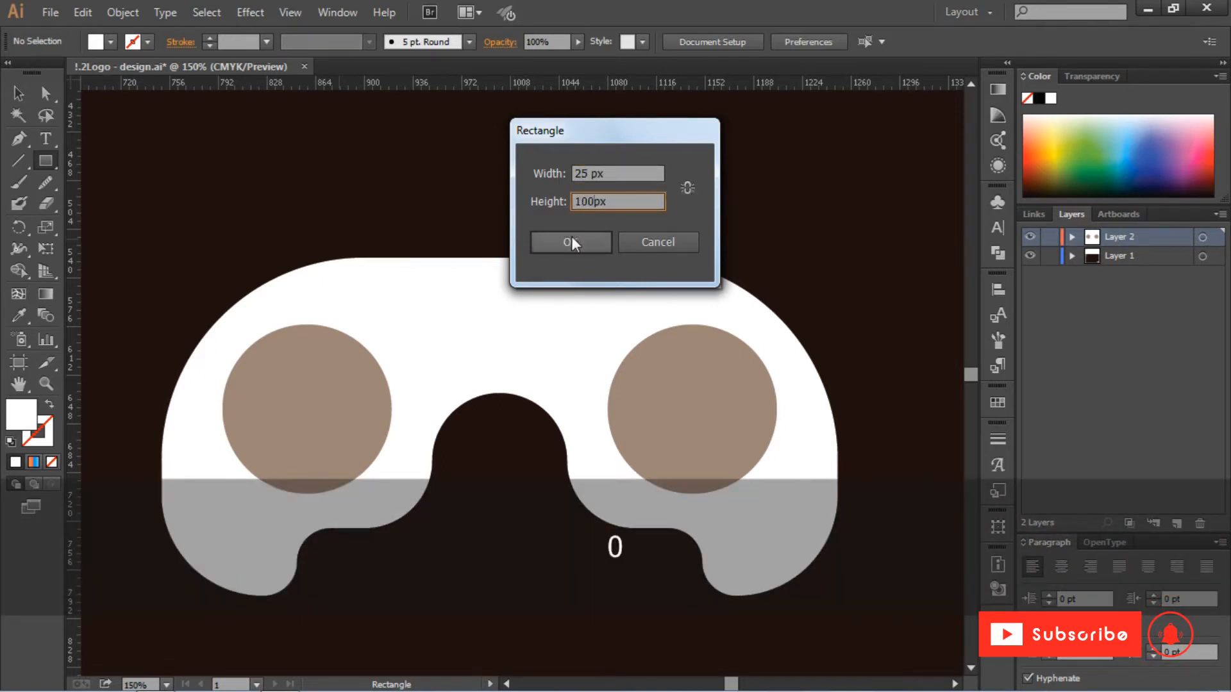
pyautogui.click(572, 241)
pyautogui.press('v')
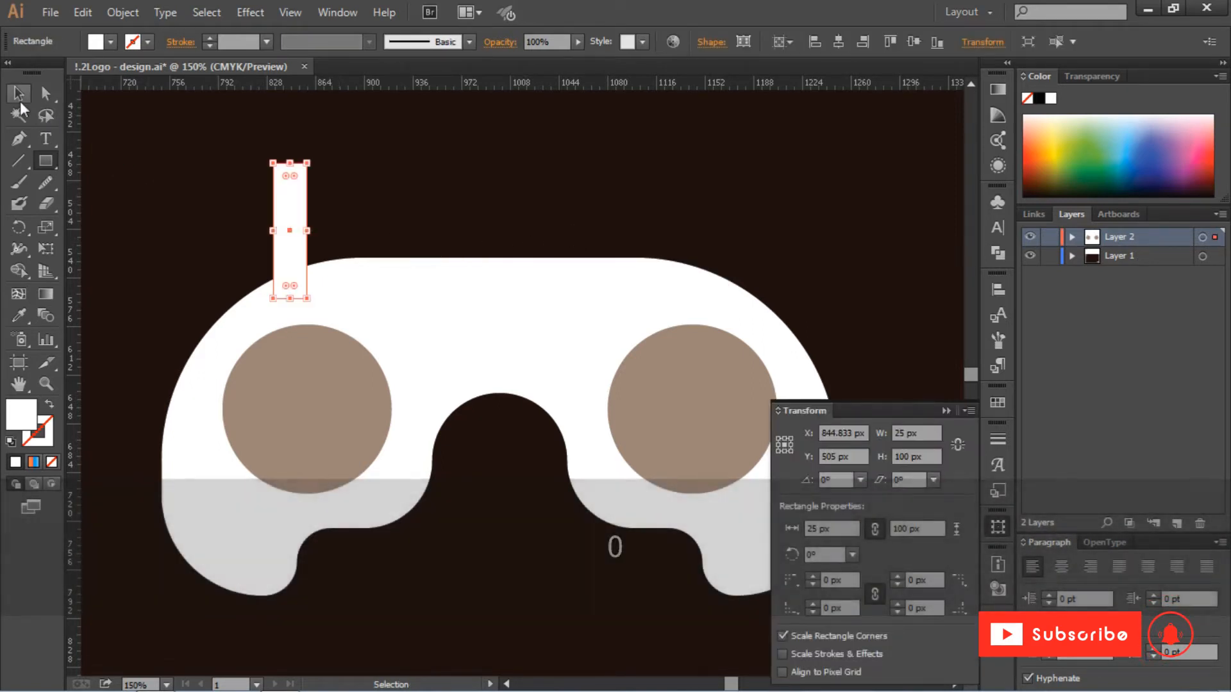
# - Cross the rectangle with a copy rotated 90 degrees about the same center, and unite both into one cross shape
pyautogui.moveTo(305, 205); pyautogui.dragTo(444, 164)
pyautogui.hotkey('ctrl', 'c')
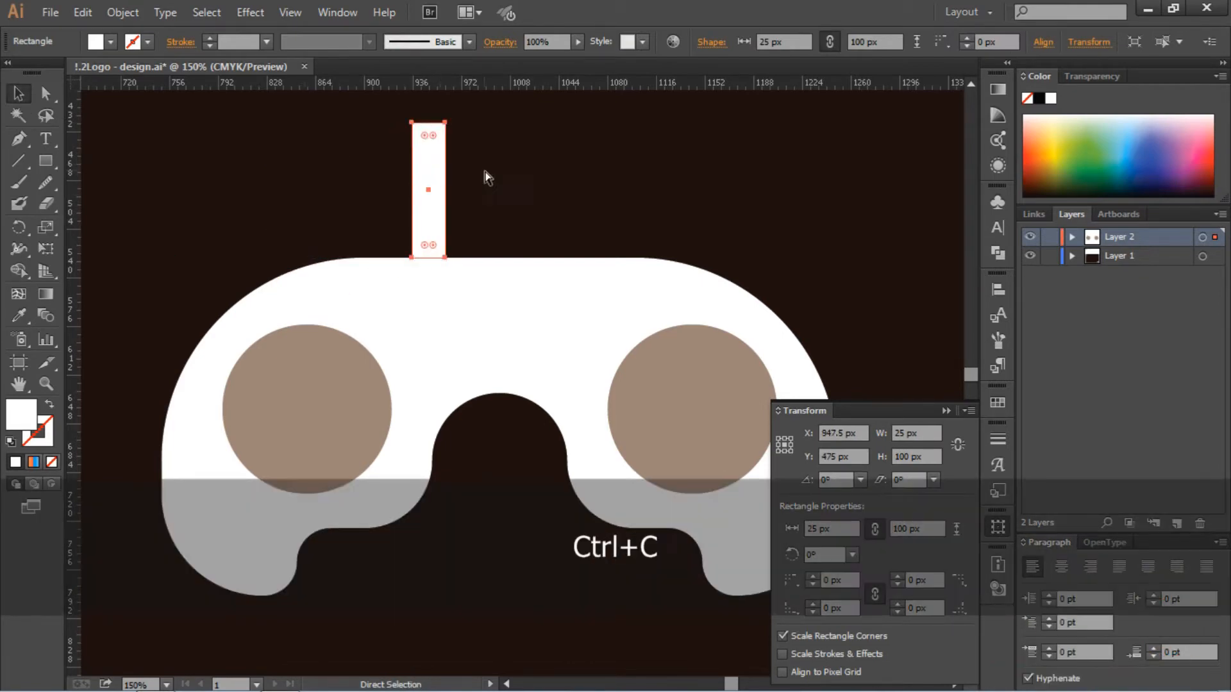
pyautogui.hotkey('ctrl', 'v')
pyautogui.moveTo(549, 319); pyautogui.dragTo(453, 177)
pyautogui.moveTo(496, 134); pyautogui.dragTo(401, 233)
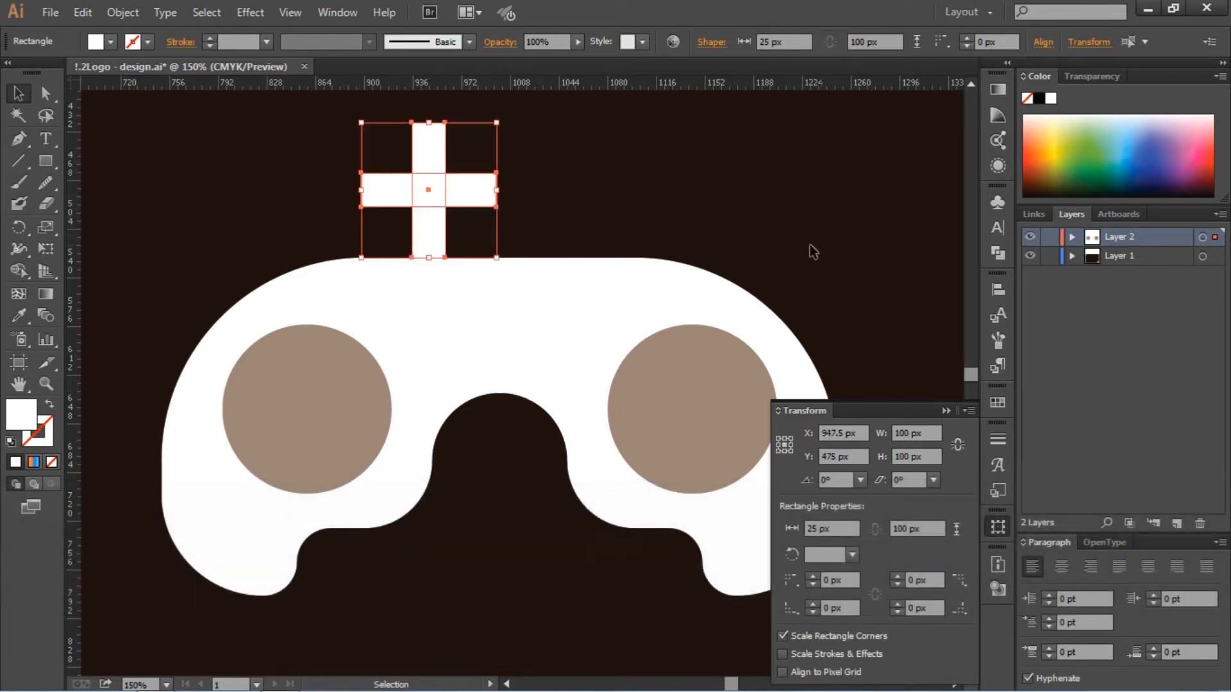
pyautogui.click(998, 252)
pyautogui.click(781, 232)
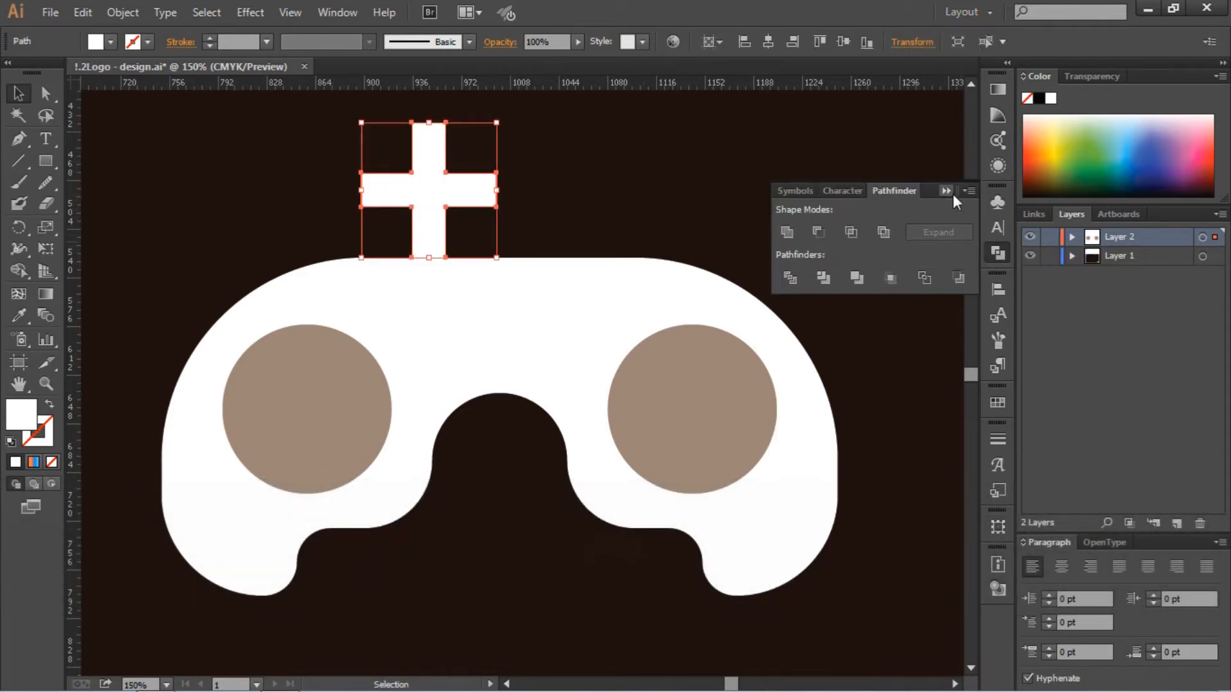
# - Round all the corners of the cross fully and center it in the left brown-grey circle
pyautogui.click(47, 94)
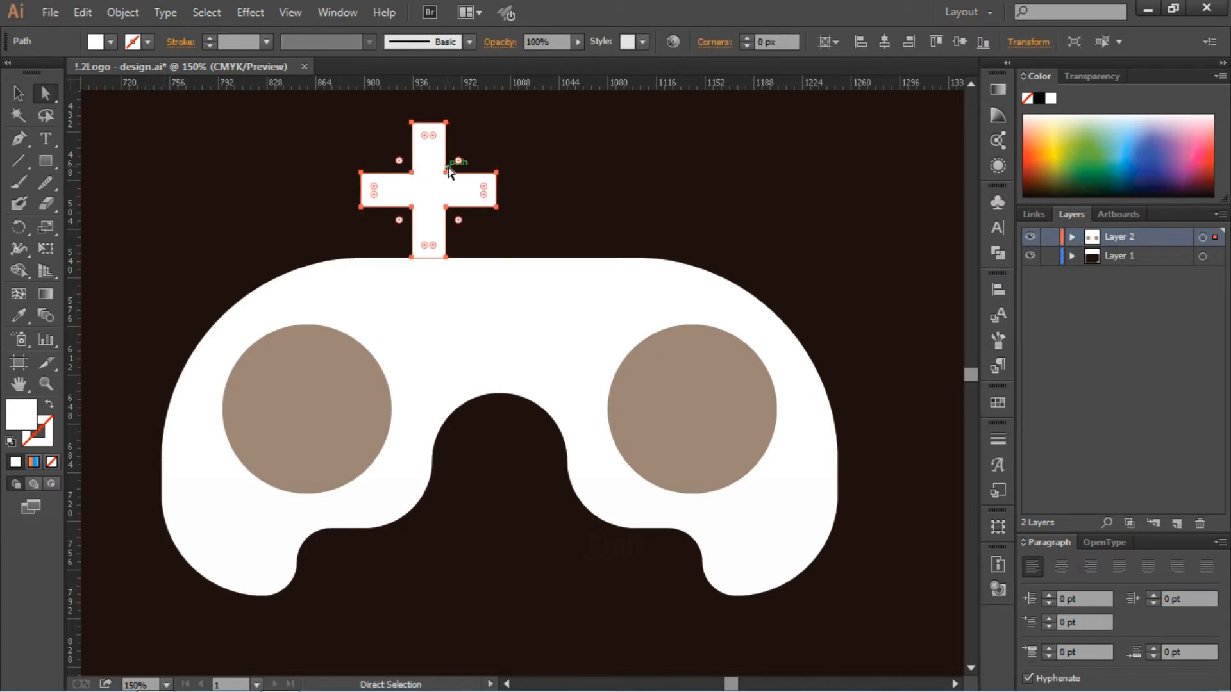
pyautogui.moveTo(457, 161); pyautogui.dragTo(578, 106)
pyautogui.click(633, 177)
pyautogui.moveTo(428, 201); pyautogui.dragTo(307, 410)
pyautogui.click(402, 191)
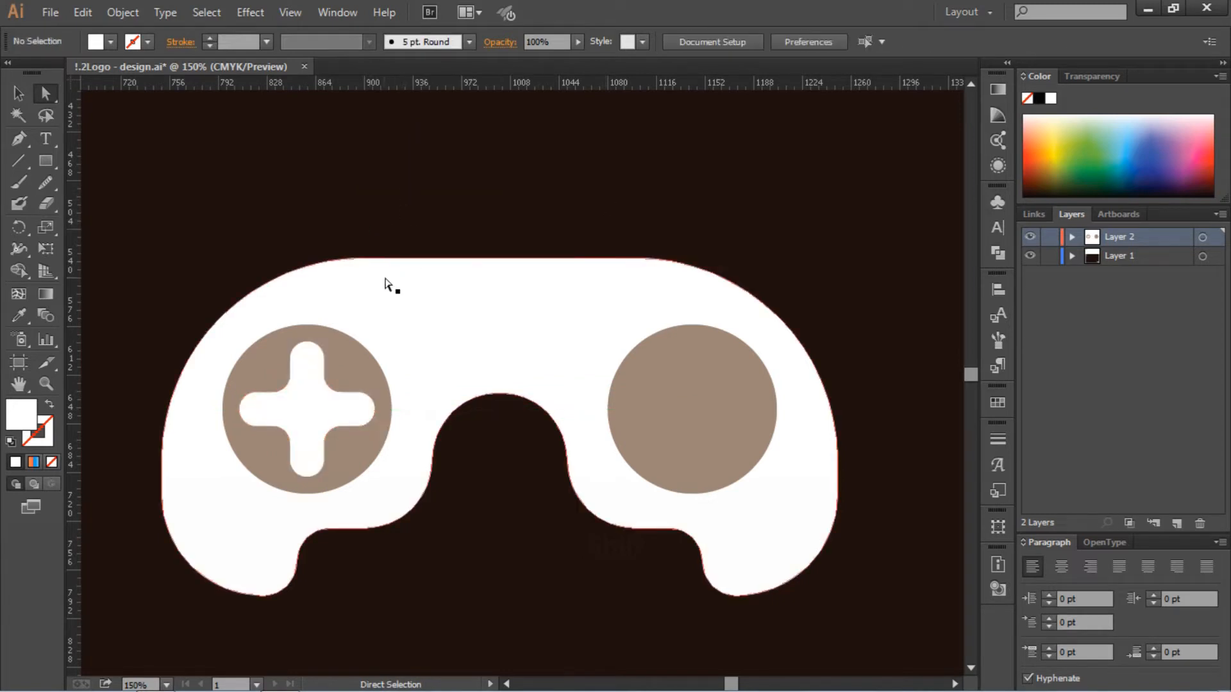
# - Draw a 25 by 100 px rectangle above the left button
pyautogui.click(45, 164)
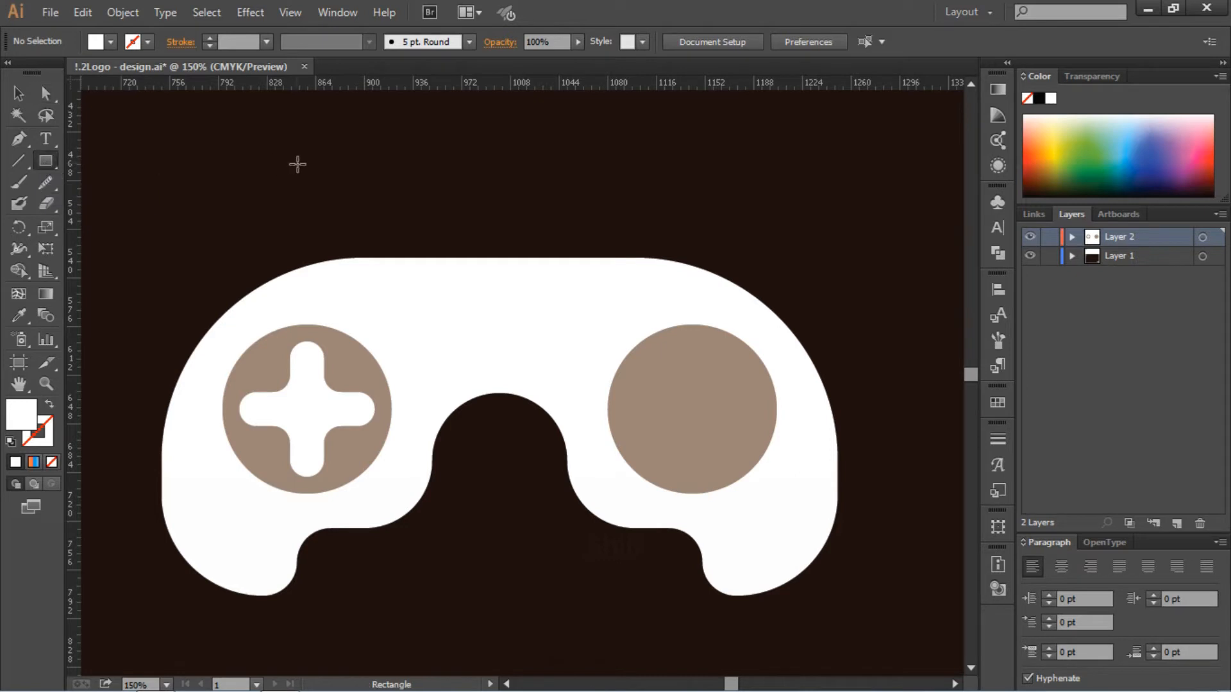
pyautogui.click(298, 166)
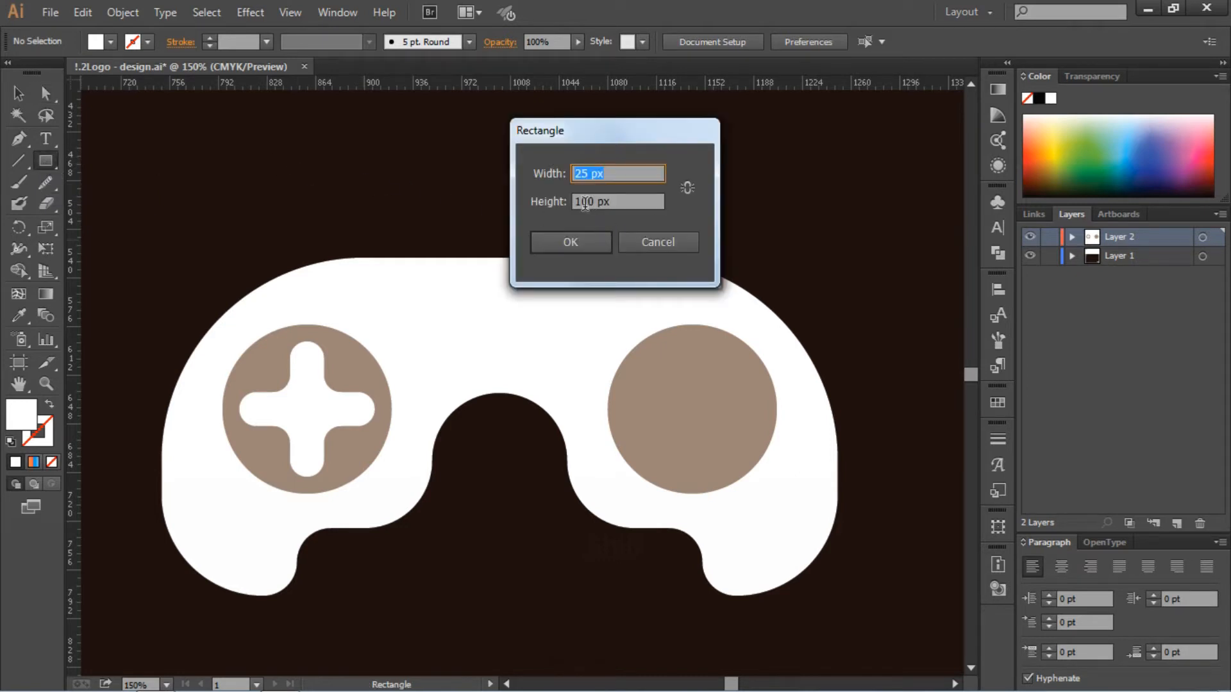
pyautogui.click(579, 242)
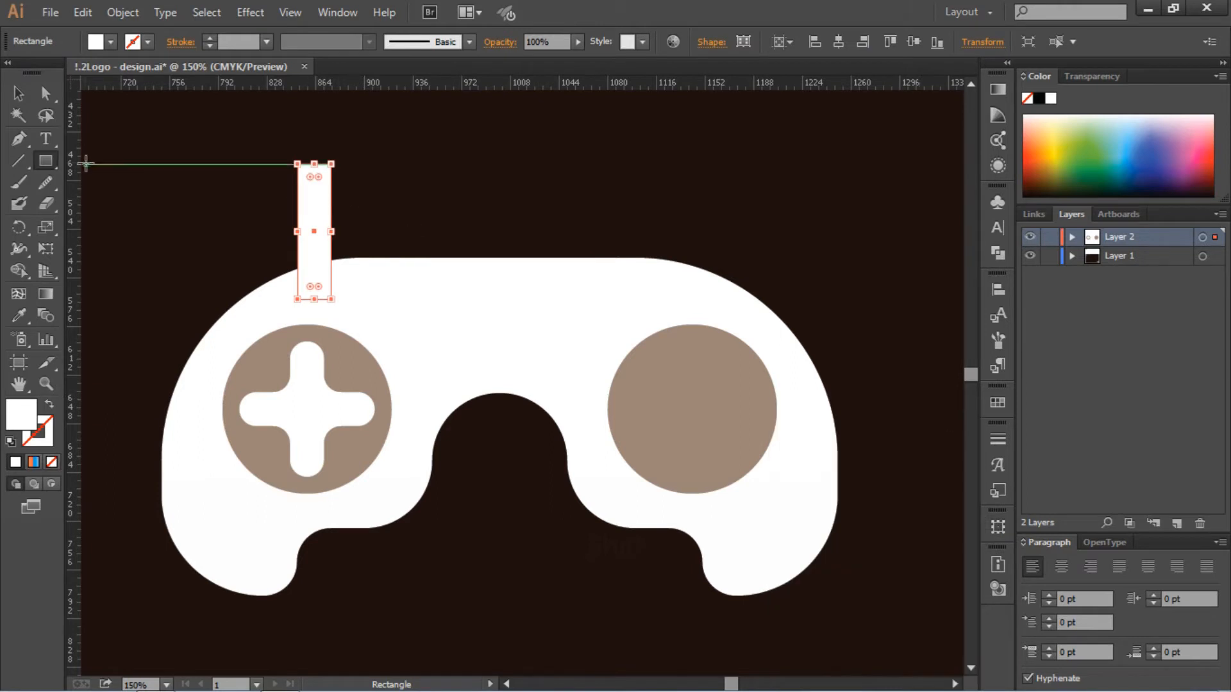
# - Draw a 25 by 25 px square above the controller and round its corners to 12.5 px to form a circle
pyautogui.click(553, 187)
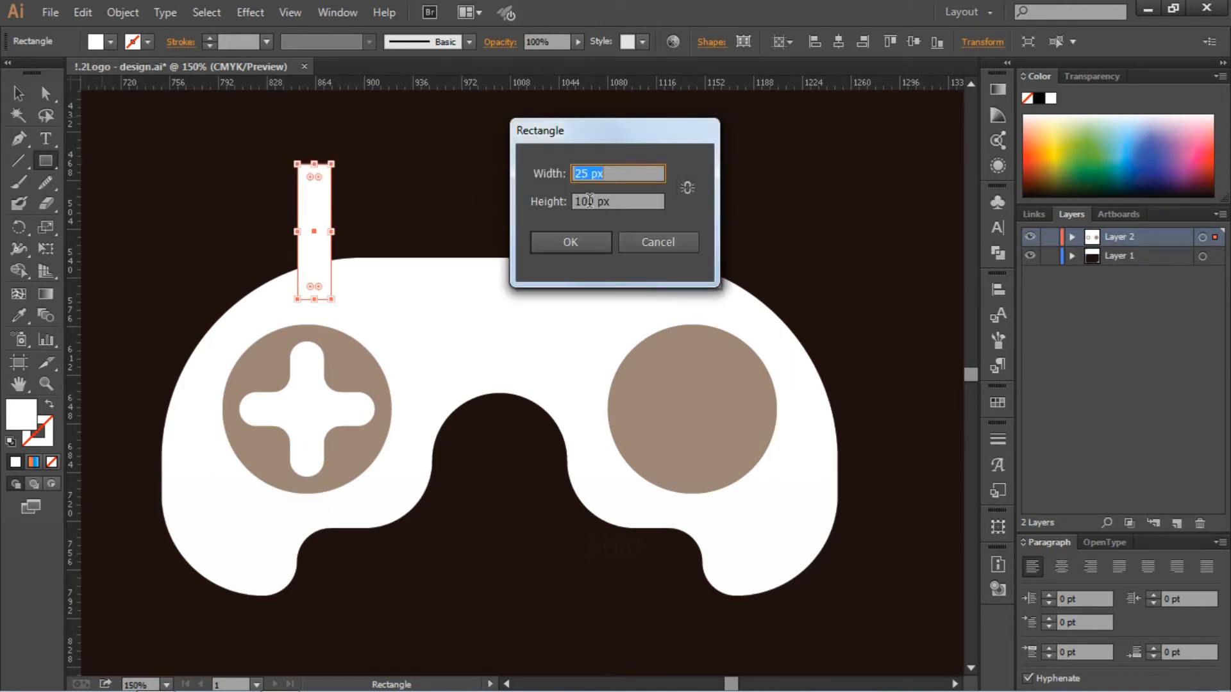
pyautogui.doubleClick(590, 201)
pyautogui.write('25')
pyautogui.click(570, 242)
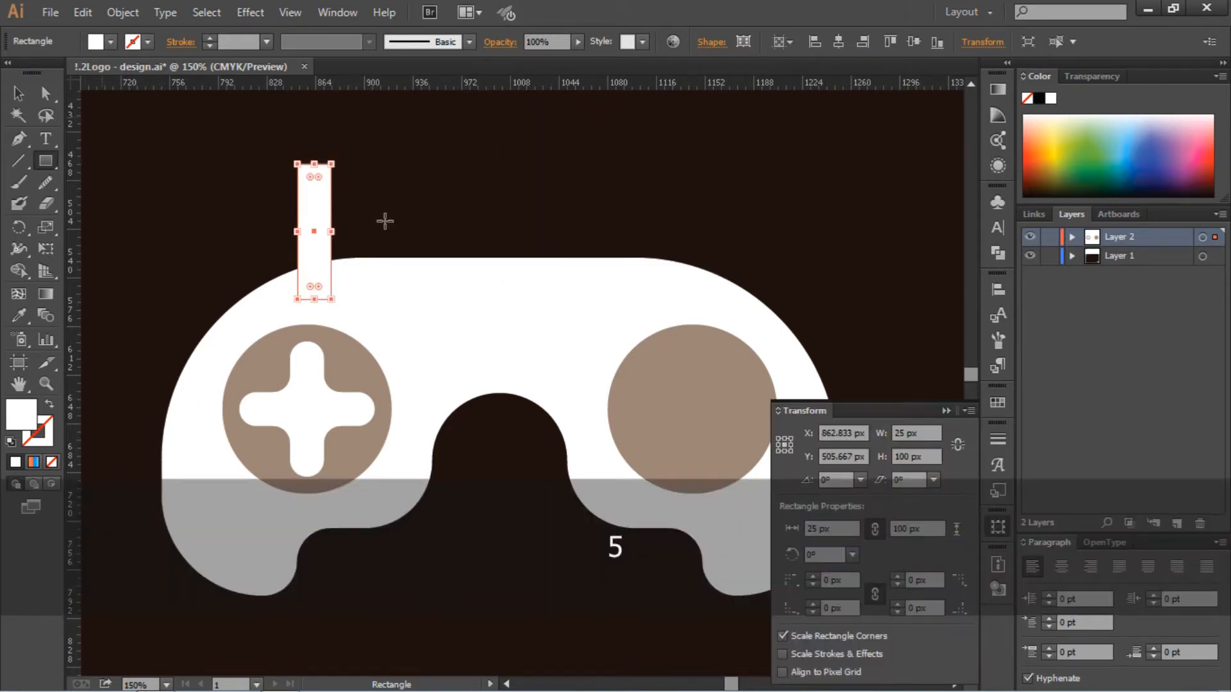
pyautogui.press('v')
pyautogui.click(600, 185)
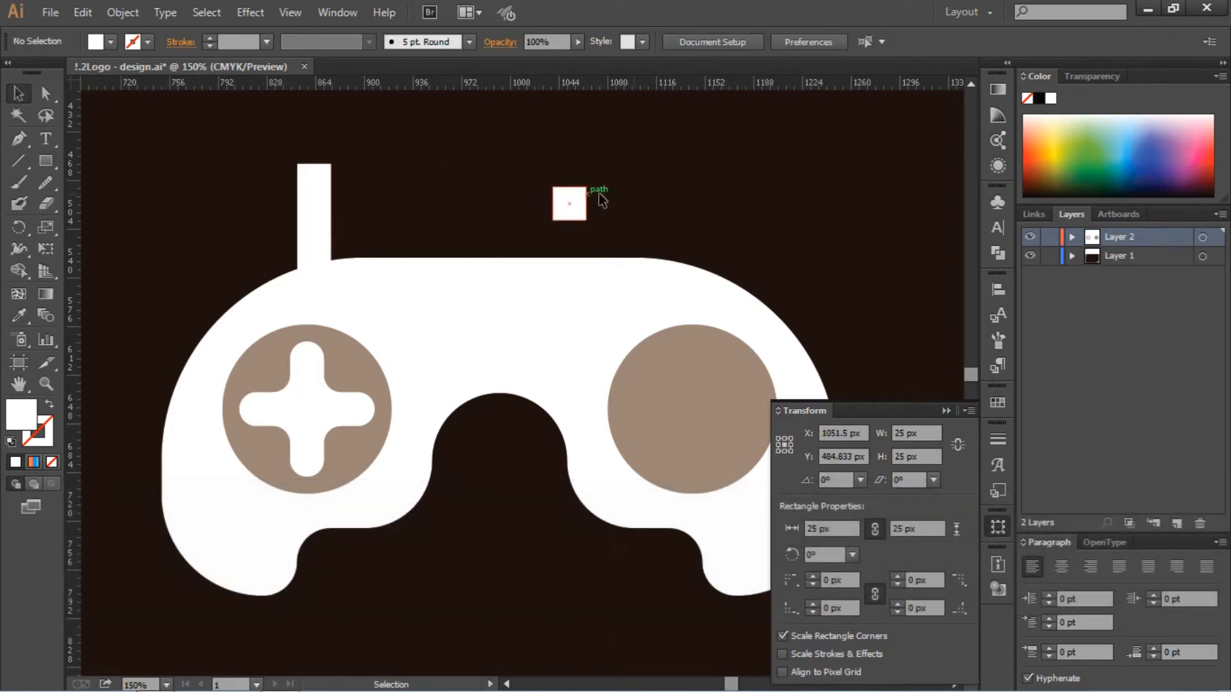
pyautogui.click(563, 201)
pyautogui.moveTo(564, 201); pyautogui.dragTo(576, 207)
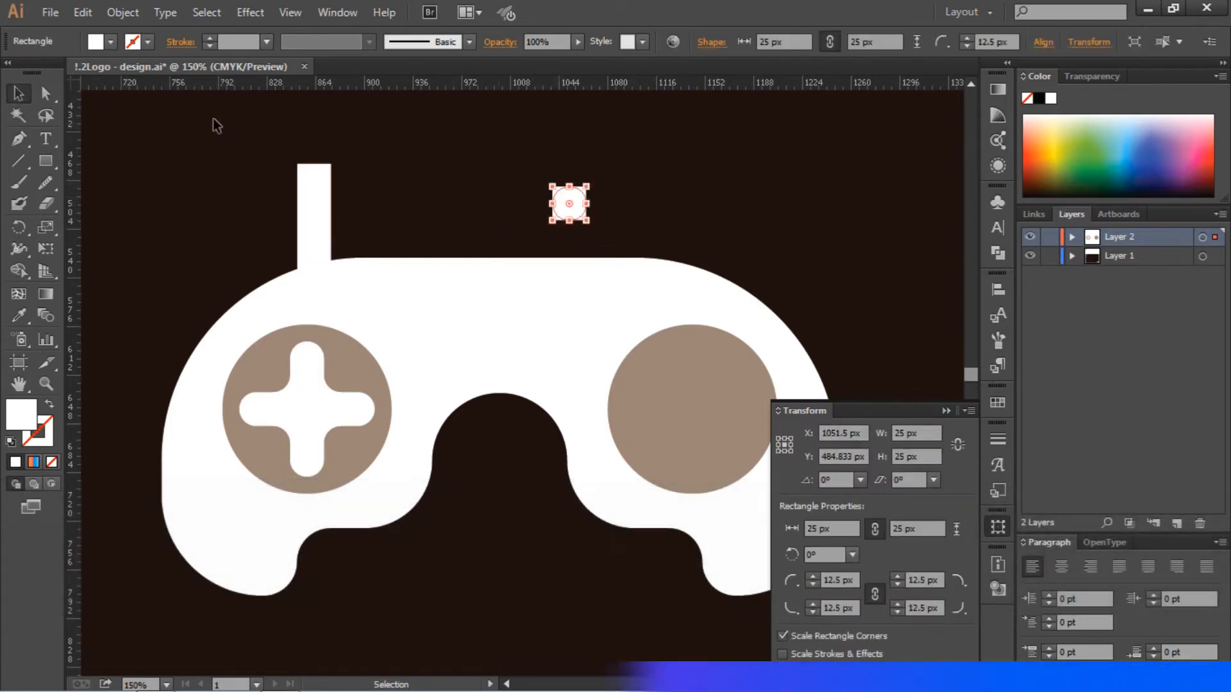
# - Fill the small circle with the dark brown-grey swatch and place copies on the upper and lower arm ends of the cross
pyautogui.click(111, 41)
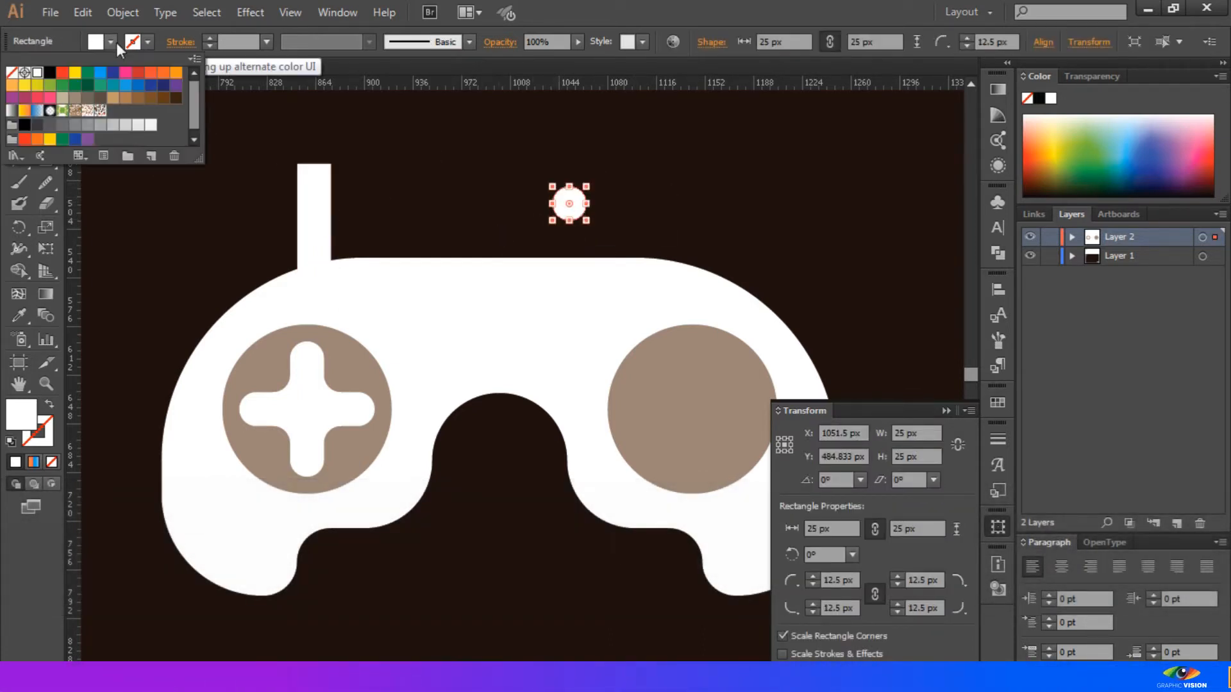
pyautogui.click(88, 97)
pyautogui.click(674, 185)
pyautogui.moveTo(570, 205); pyautogui.dragTo(315, 460)
pyautogui.click(522, 537)
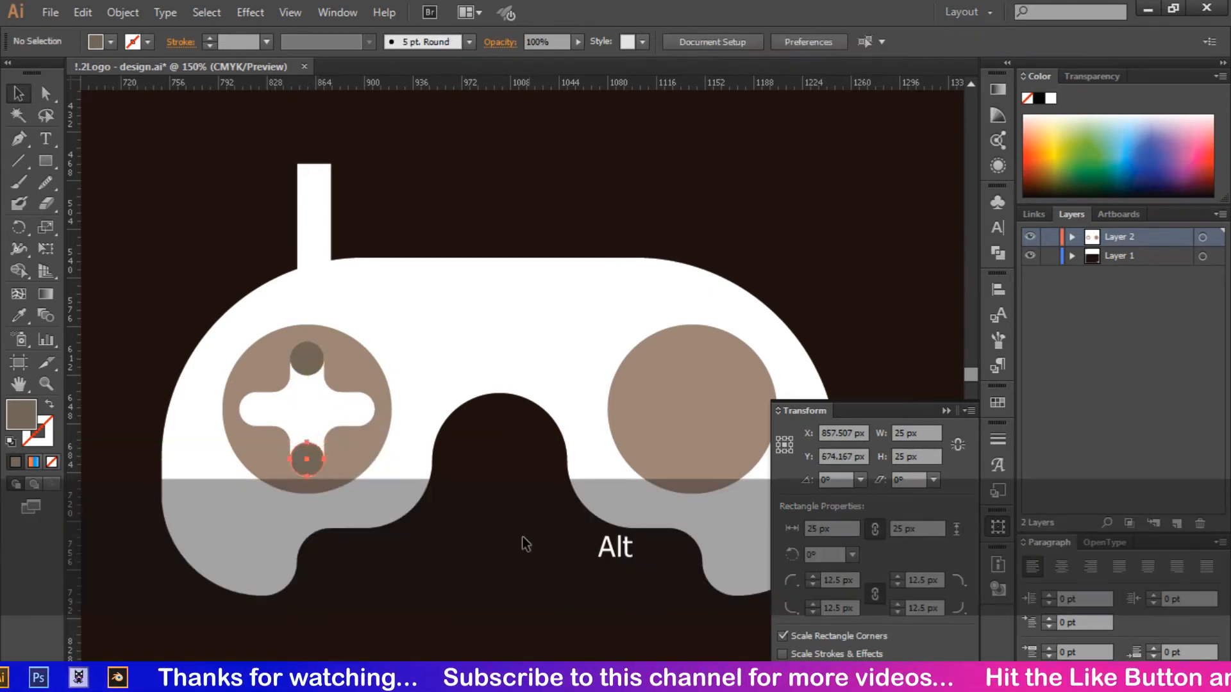
# - Group the two small dark circles on the cross's upper and lower arms
pyautogui.click(314, 461)
pyautogui.keyDown('shift'); pyautogui.click(308, 360); pyautogui.keyUp('shift')
pyautogui.rightClick(306, 359)
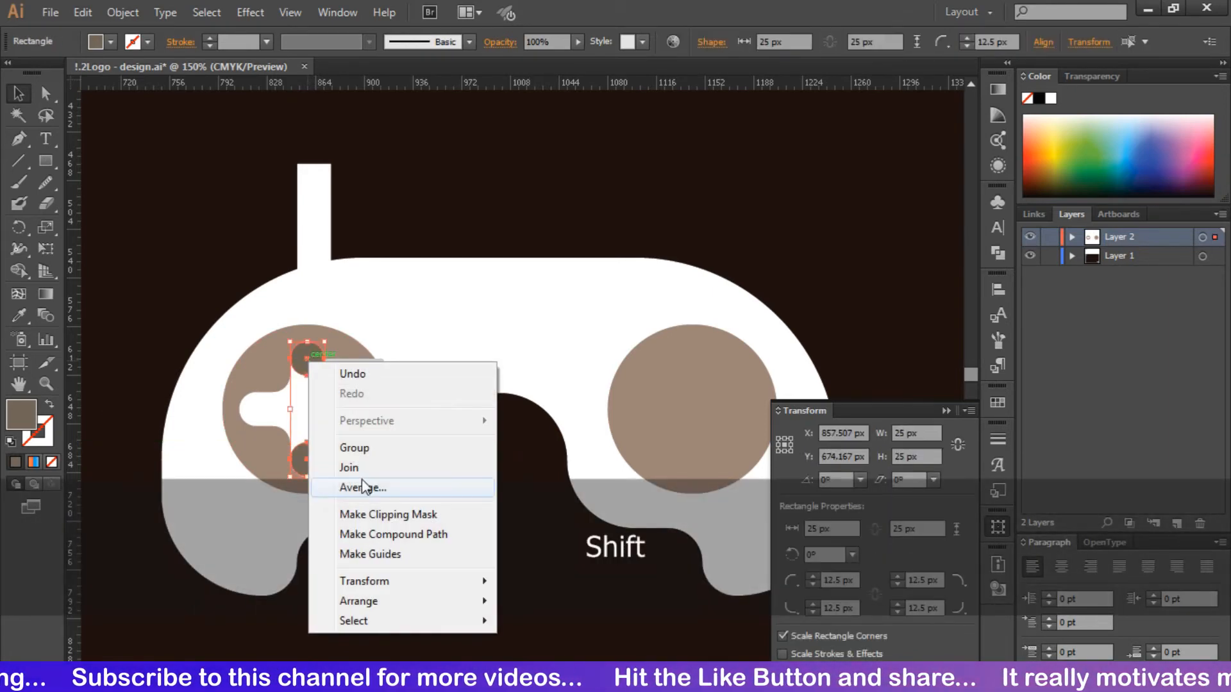
pyautogui.click(361, 449)
# - Place a copy of the circle pair, rotated 90 degrees, on the cross's left and right arm ends, and group all four circles
pyautogui.hotkey('ctrl', 'c')
pyautogui.hotkey('ctrl', 'v')
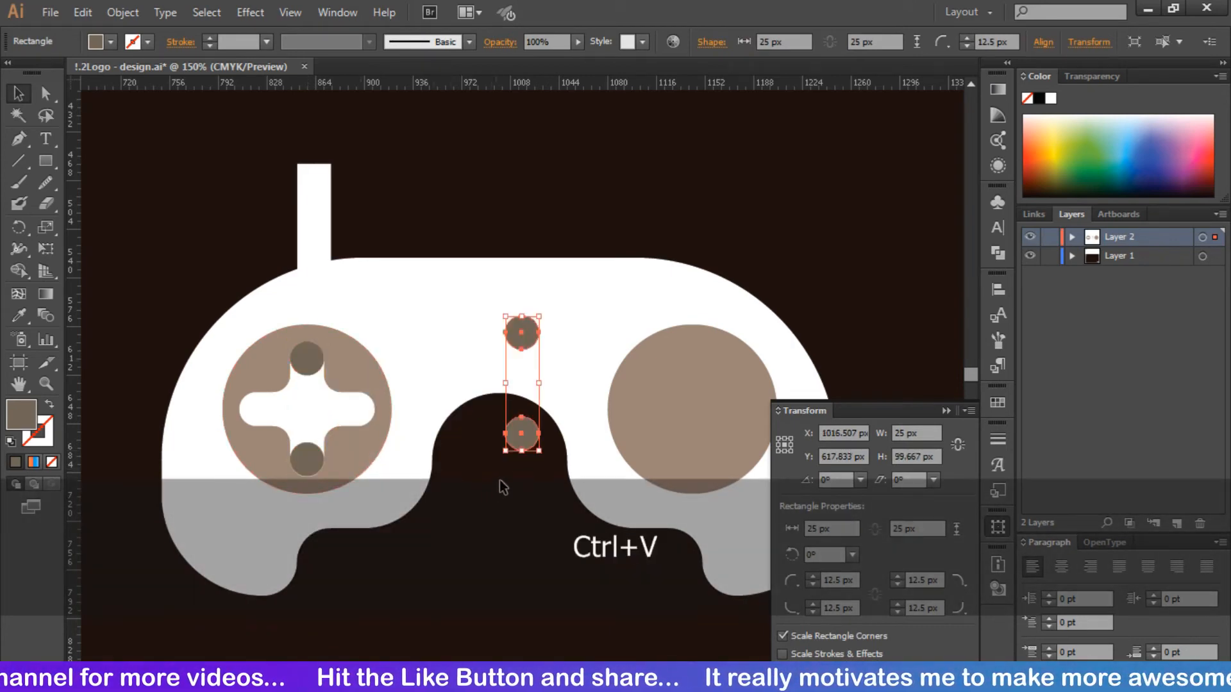
pyautogui.moveTo(545, 310); pyautogui.dragTo(352, 407)
pyautogui.keyDown('shift'); pyautogui.click(309, 352); pyautogui.keyUp('shift')
pyautogui.rightClick(311, 356)
pyautogui.click(356, 441)
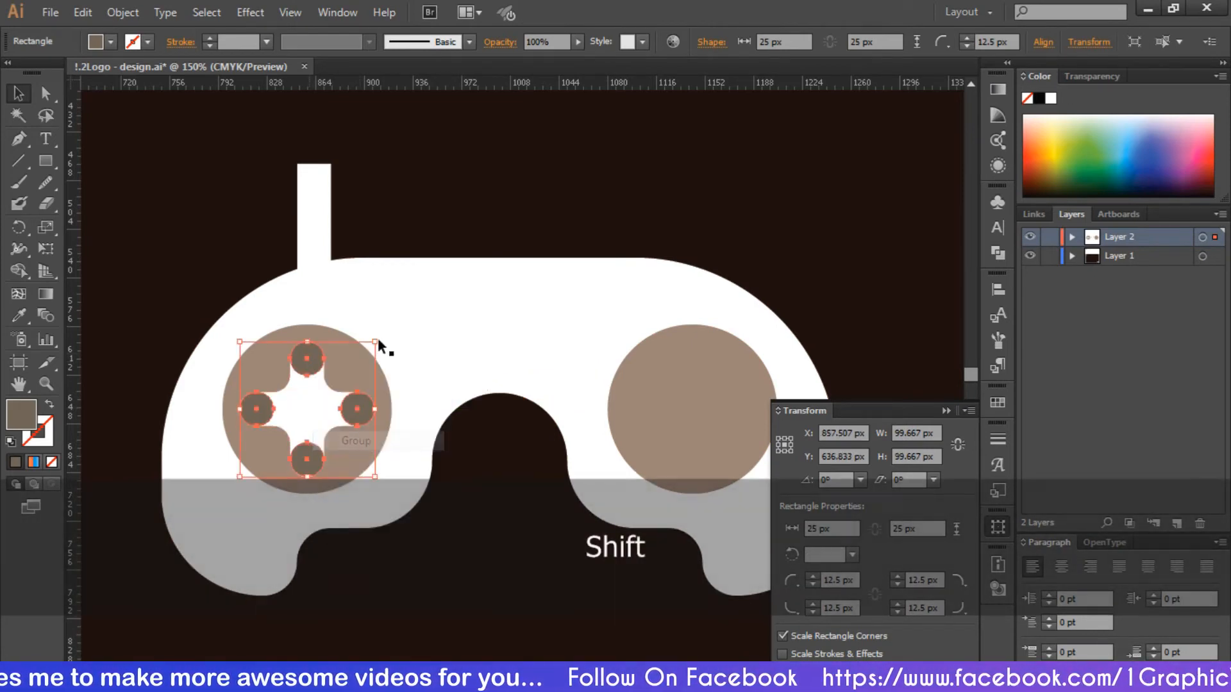
# - Create a 50 px circle from a square with 25 px rounded corners and center it on the cross in the left button
pyautogui.click(220, 193)
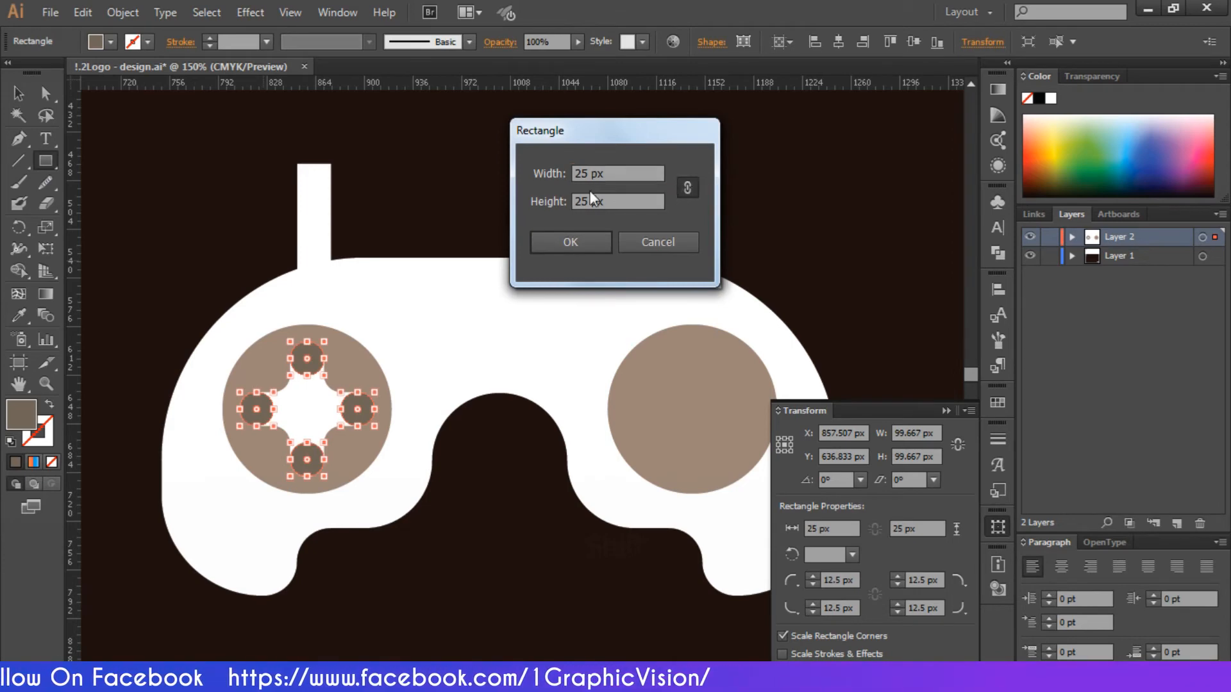
pyautogui.doubleClick(582, 173)
pyautogui.write('50')
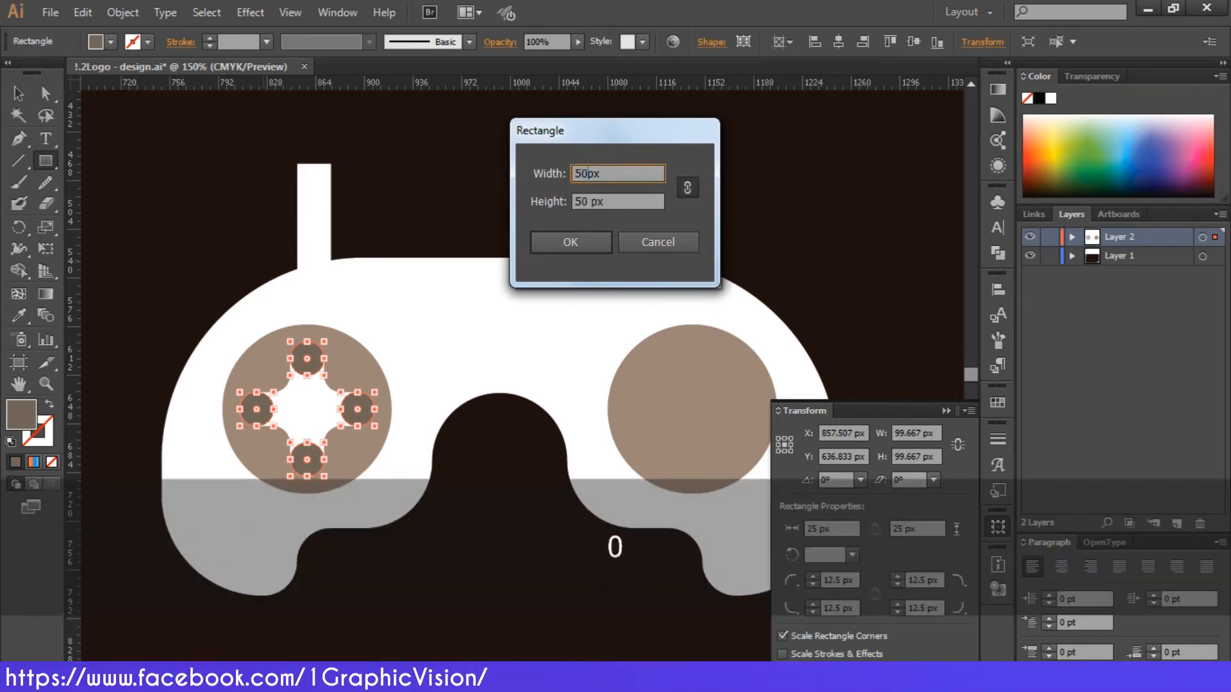
pyautogui.click(587, 242)
pyautogui.press('a')
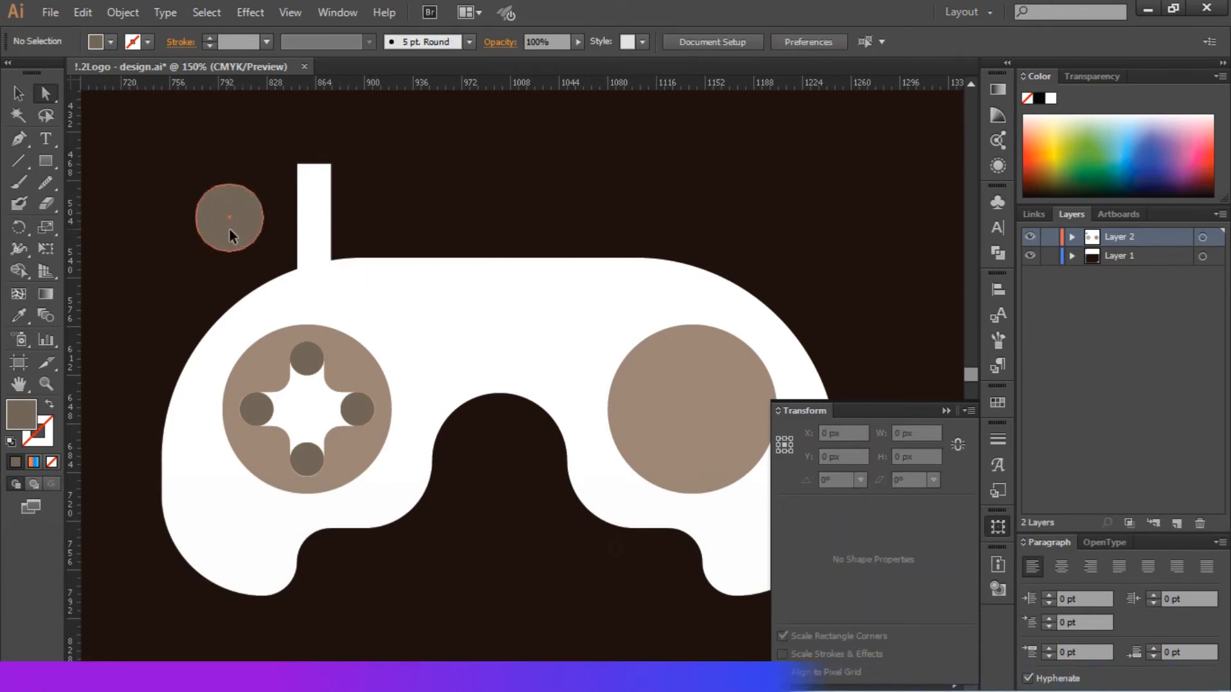
pyautogui.moveTo(229, 237); pyautogui.dragTo(309, 420)
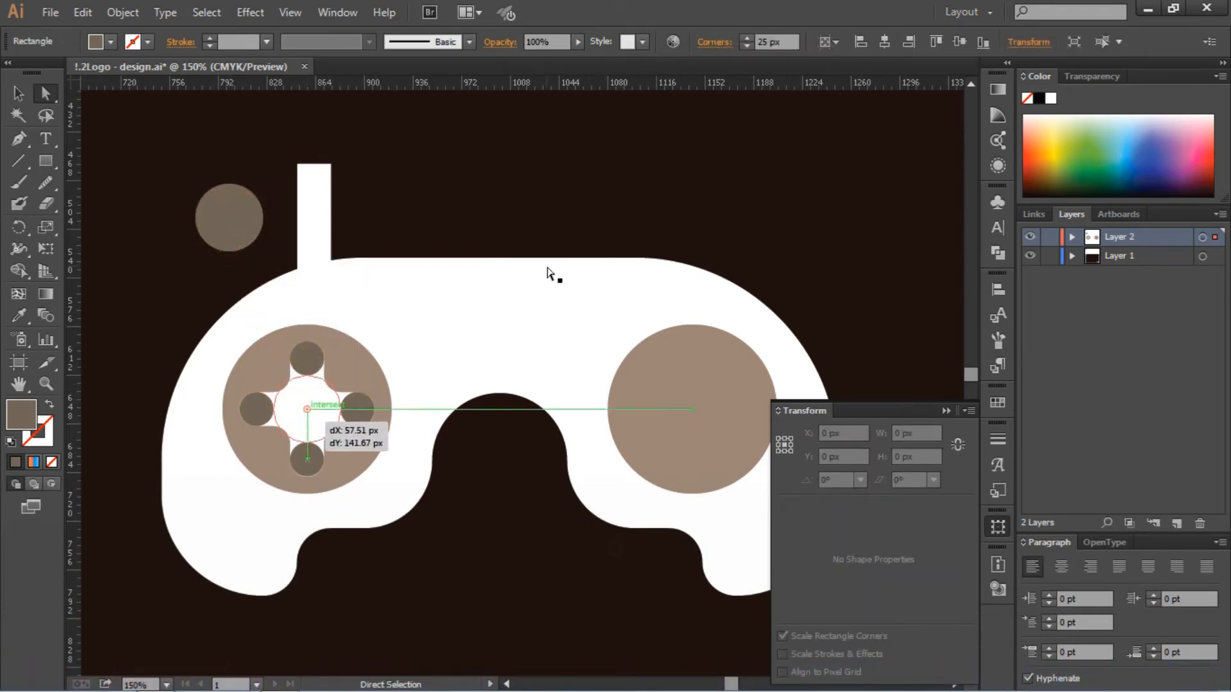
# - Group the 50 px circle with the four small circles and move the group to the center of the right brown-grey circle
pyautogui.keyDown('shift'); pyautogui.click(357, 411); pyautogui.keyUp('shift')
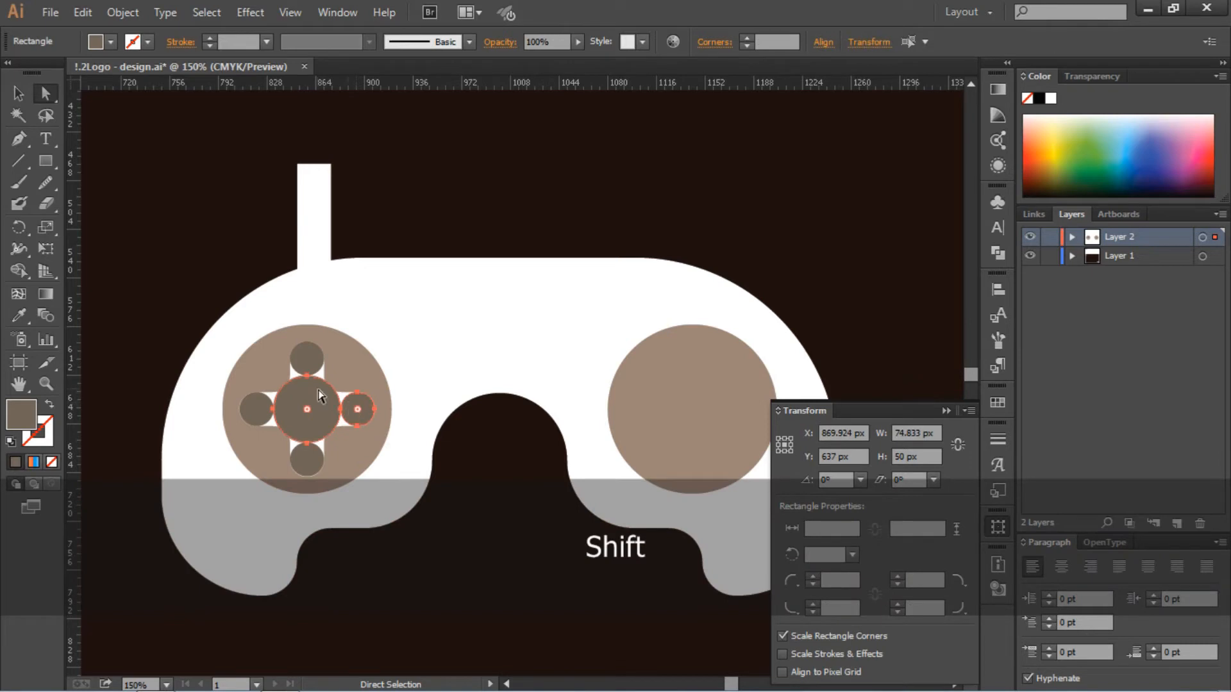
pyautogui.click(18, 94)
pyautogui.click(136, 155)
pyautogui.click(304, 424)
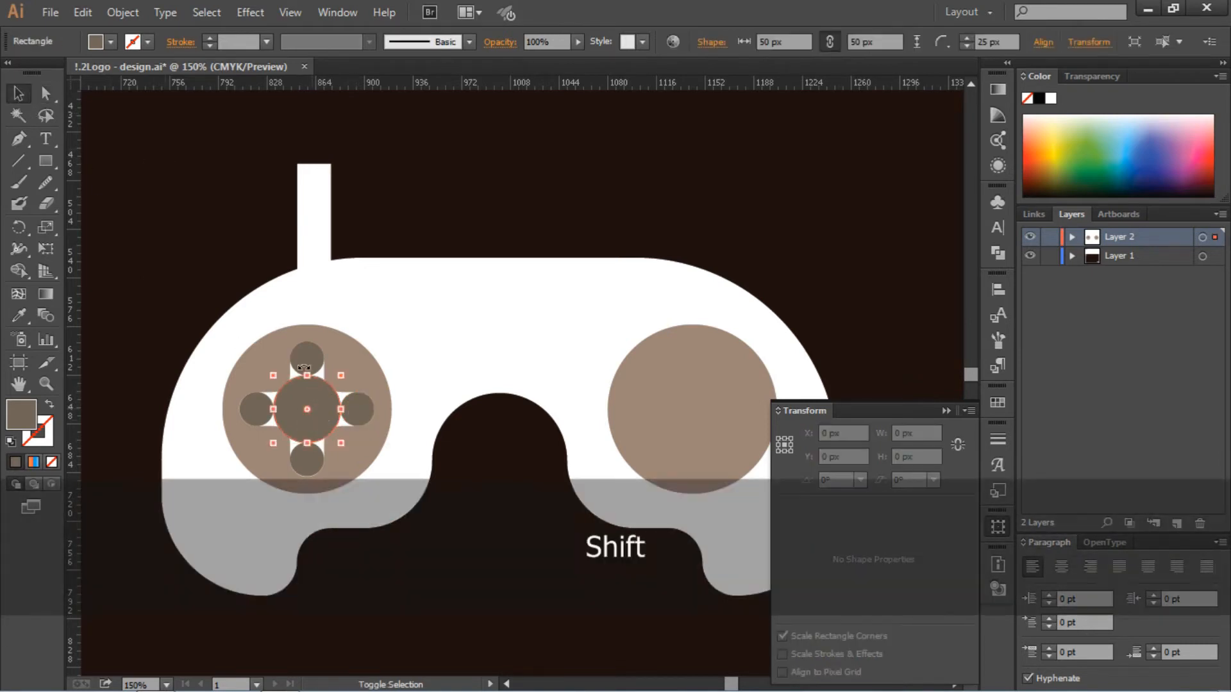
pyautogui.keyDown('shift'); pyautogui.click(301, 357); pyautogui.keyUp('shift')
pyautogui.rightClick(301, 358)
pyautogui.click(358, 445)
pyautogui.moveTo(318, 422); pyautogui.dragTo(686, 409)
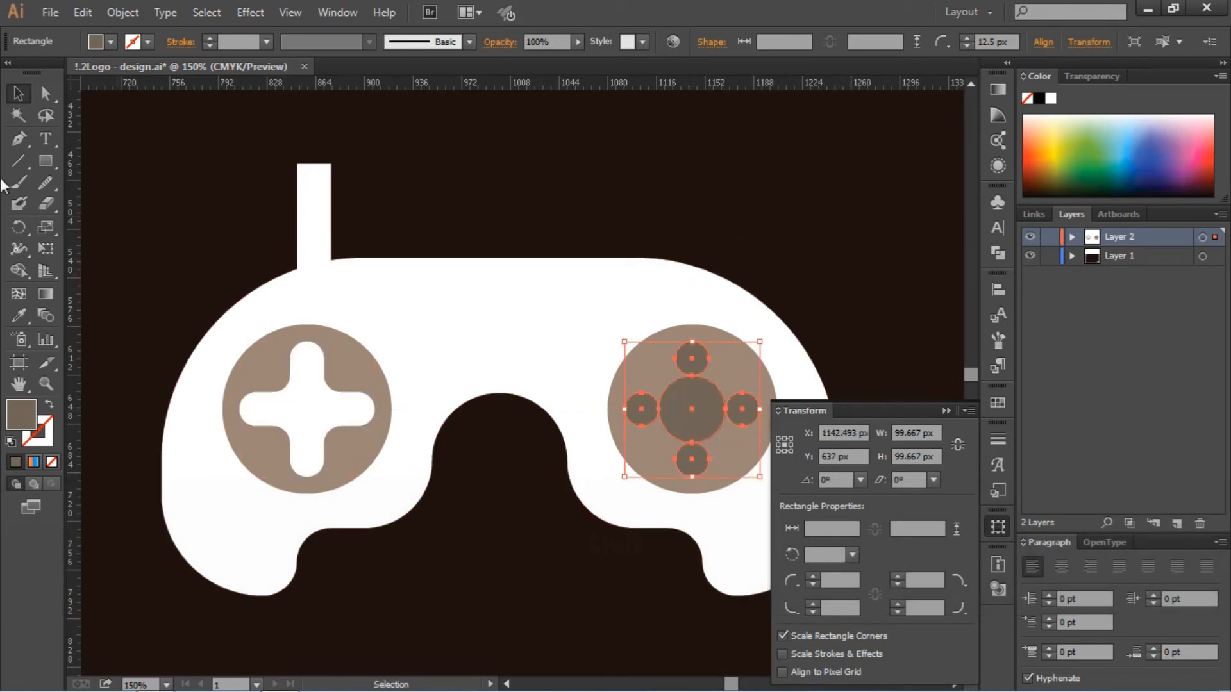
# - Recolor the five grouped circles with the controller body's white fill and delete the leftover rectangle above the left button
pyautogui.click(19, 315)
pyautogui.click(434, 308)
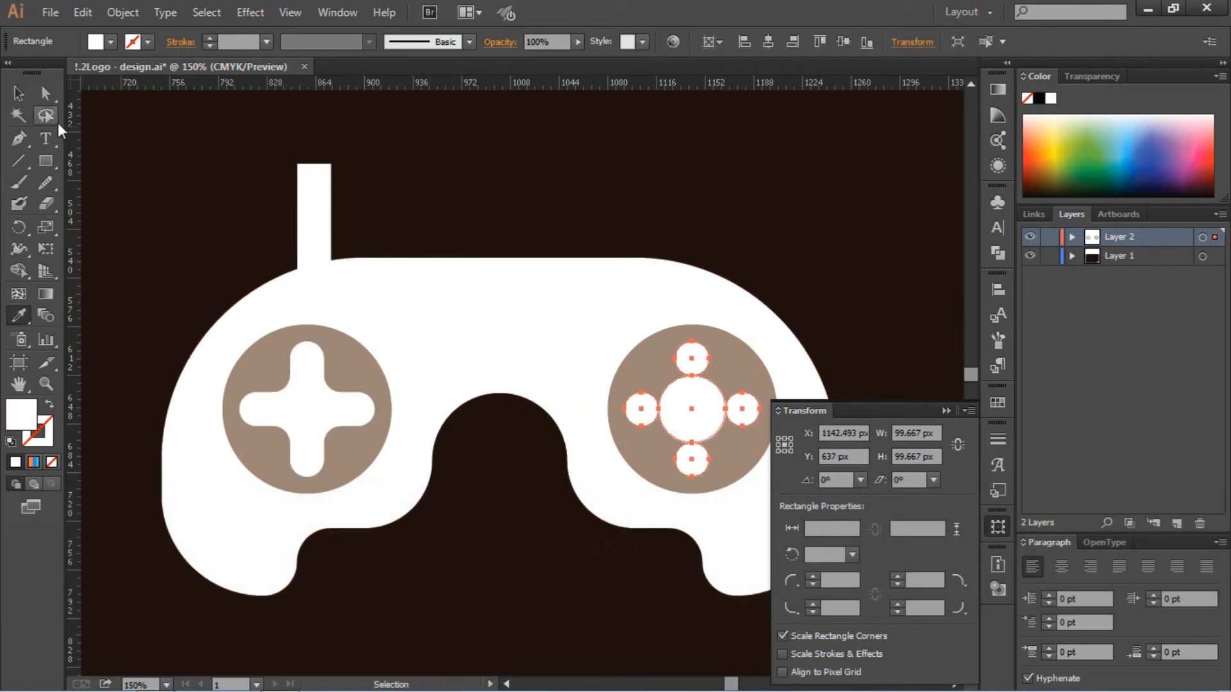
pyautogui.click(18, 93)
pyautogui.hotkey('ctrl', 'shift', 'a')
pyautogui.click(321, 209)
pyautogui.press('Delete')
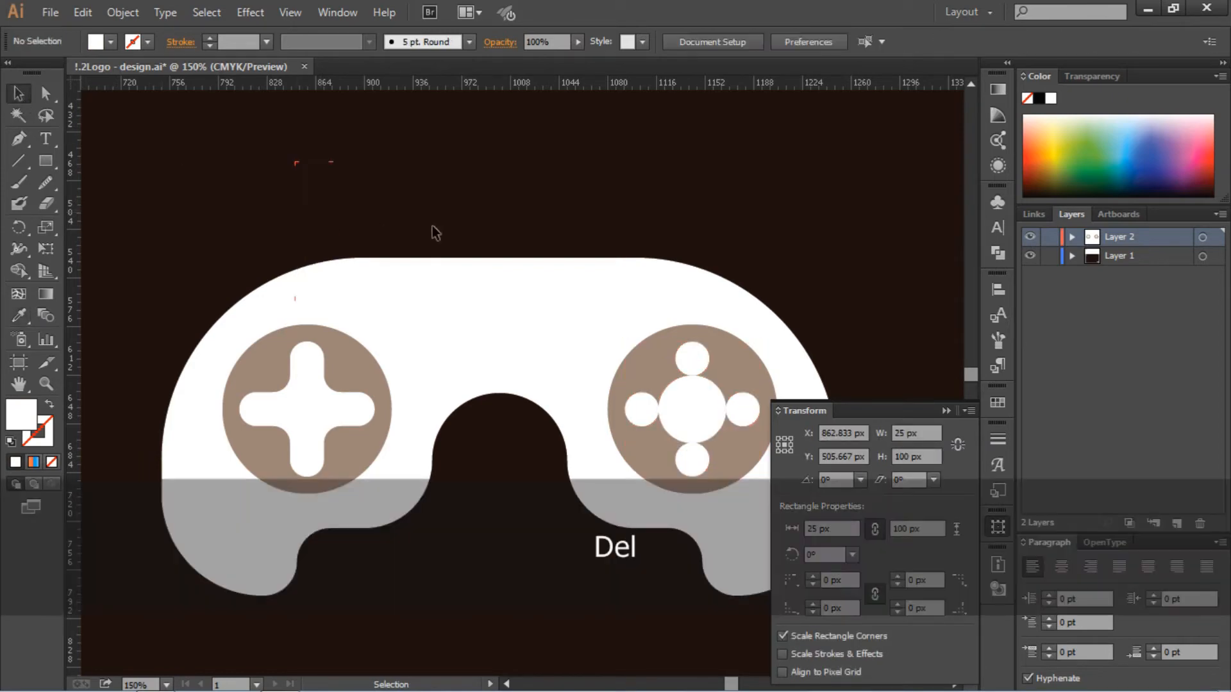
pyautogui.hotkey('ctrl', '-')
pyautogui.hotkey('ctrl', '-')
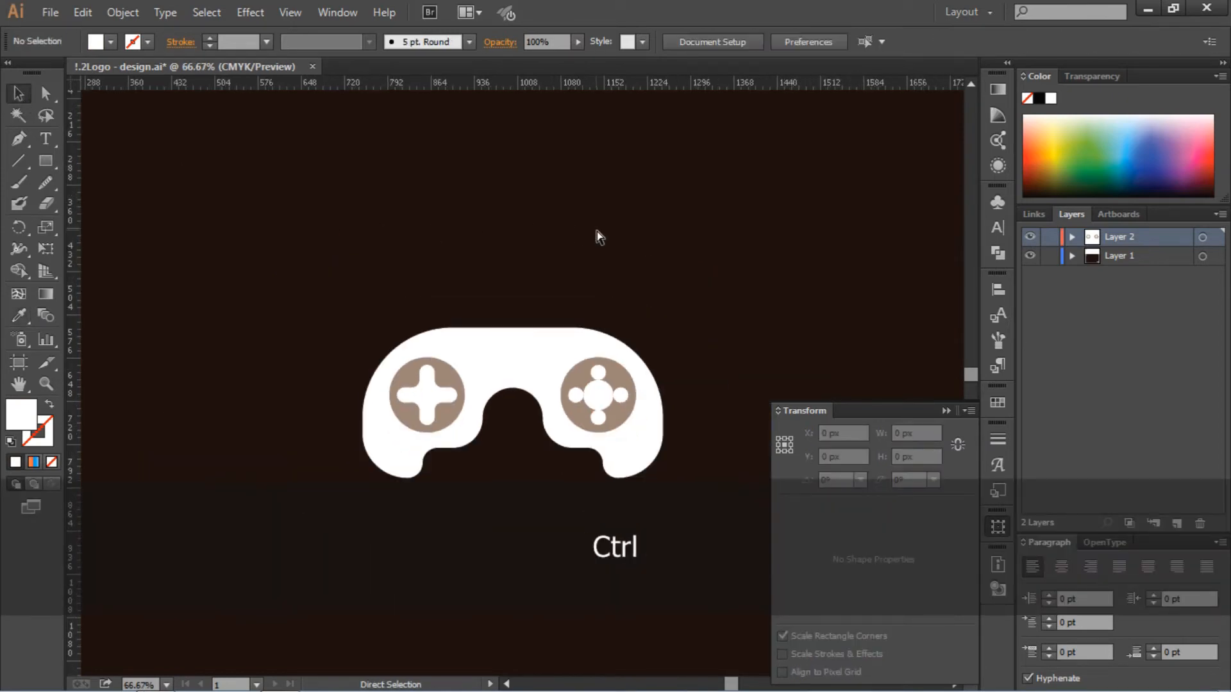
pyautogui.hscroll(2, 595, 306)
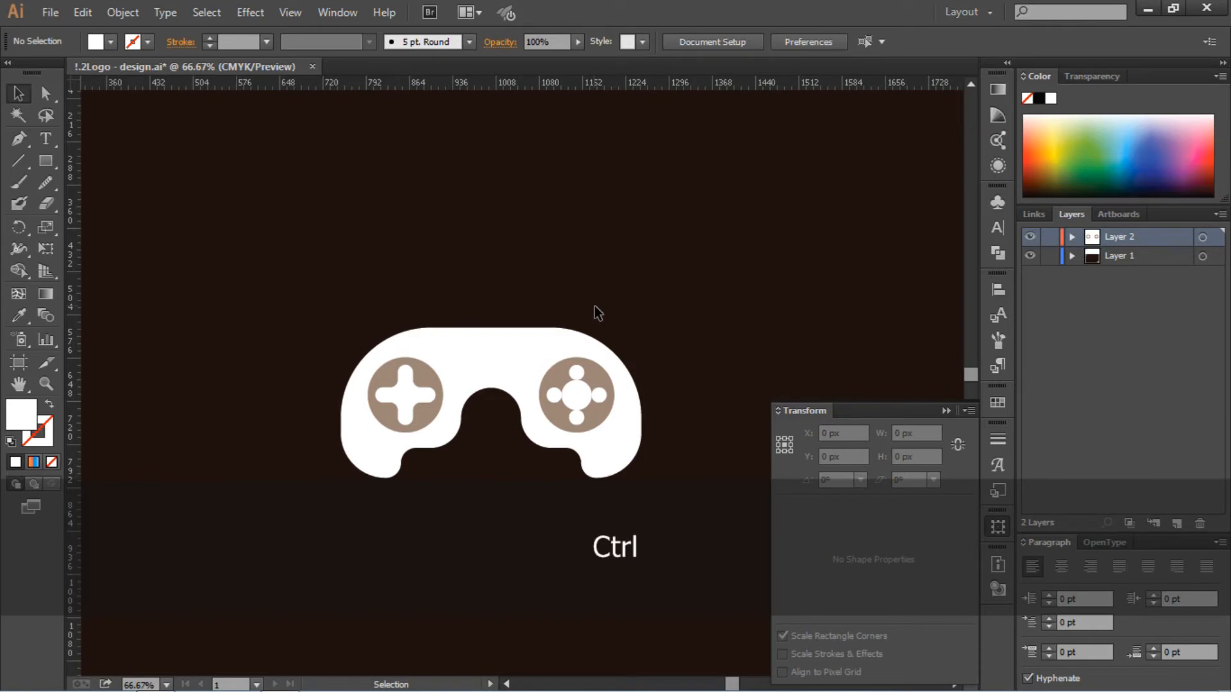
# - Ungroup the five white circles in the right button and shrink the center one proportionally about its center to 42 px
pyautogui.hotkey('ctrl', '=')
pyautogui.hotkey('ctrl', '=')
pyautogui.hotkey('ctrl', '=')
pyautogui.hotkey('ctrl', '=')
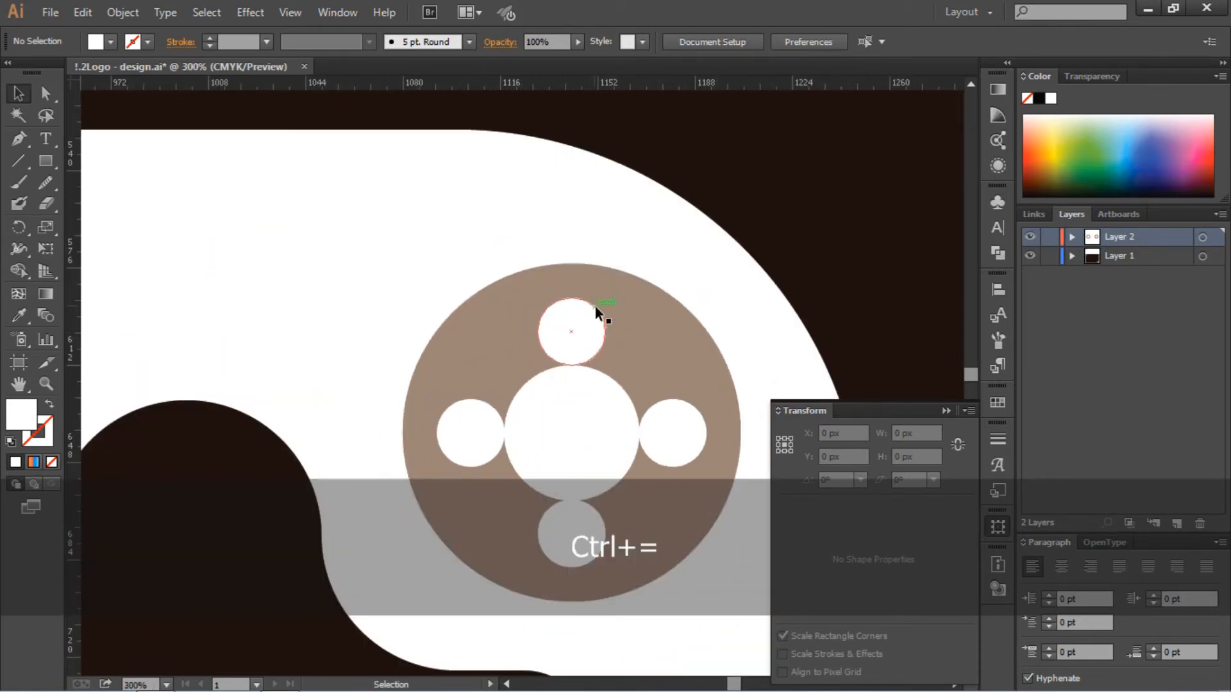
pyautogui.click(595, 305)
pyautogui.rightClick(557, 449)
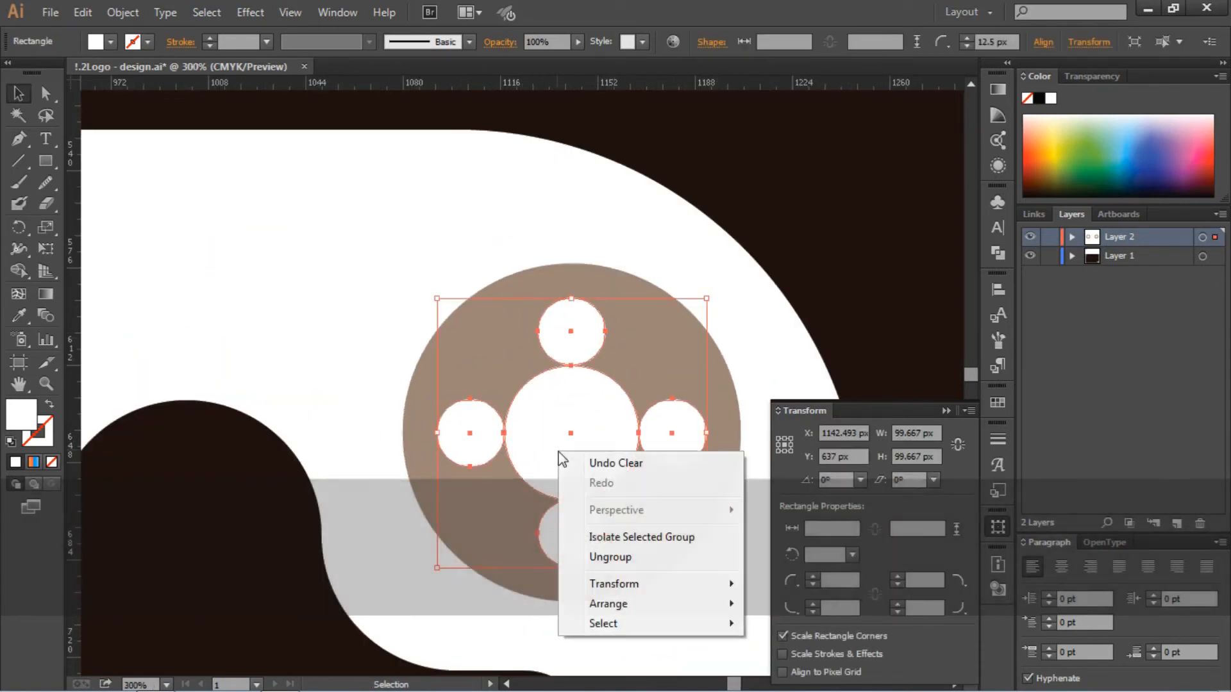
pyautogui.click(592, 553)
pyautogui.click(276, 565)
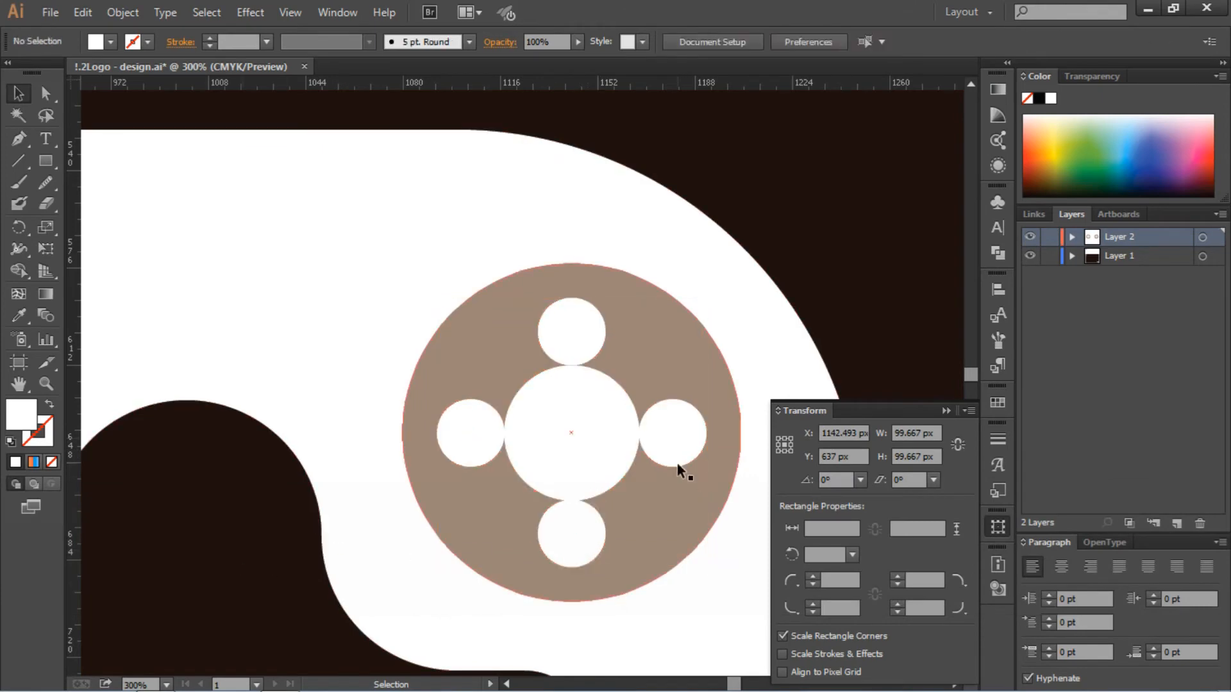
pyautogui.click(609, 452)
pyautogui.moveTo(643, 503); pyautogui.dragTo(631, 493)
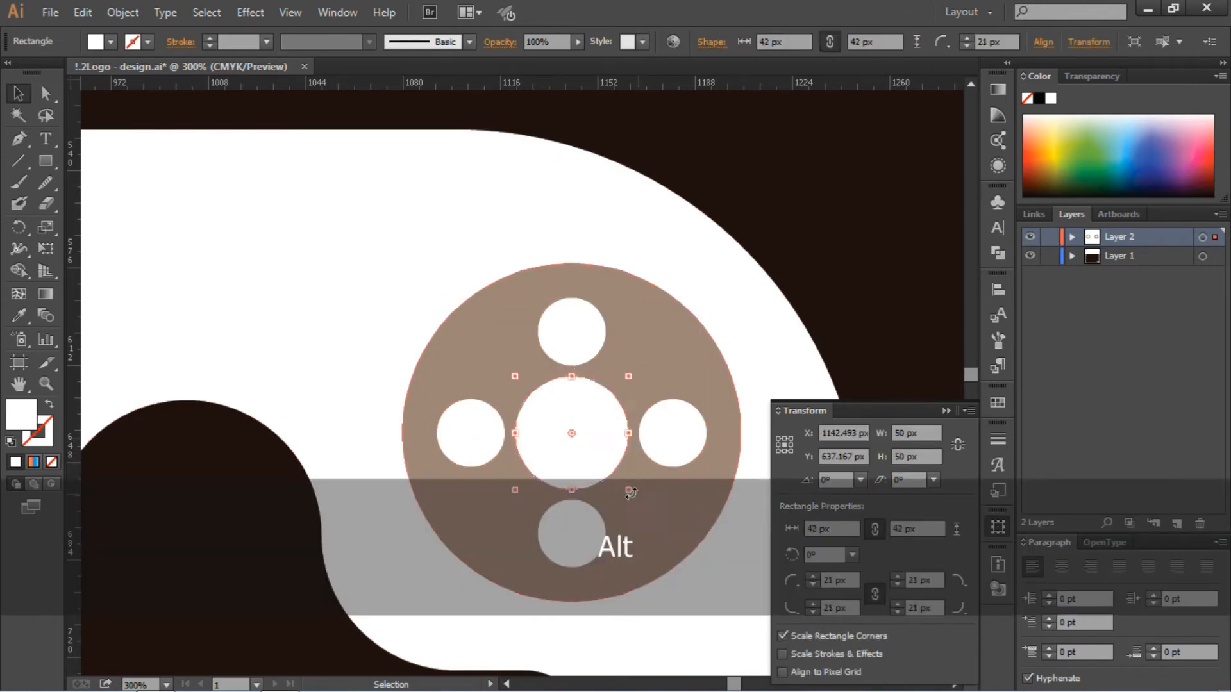
pyautogui.click(209, 498)
# - Group the center circle with the four small circles again
pyautogui.hotkey('ctrl', '-')
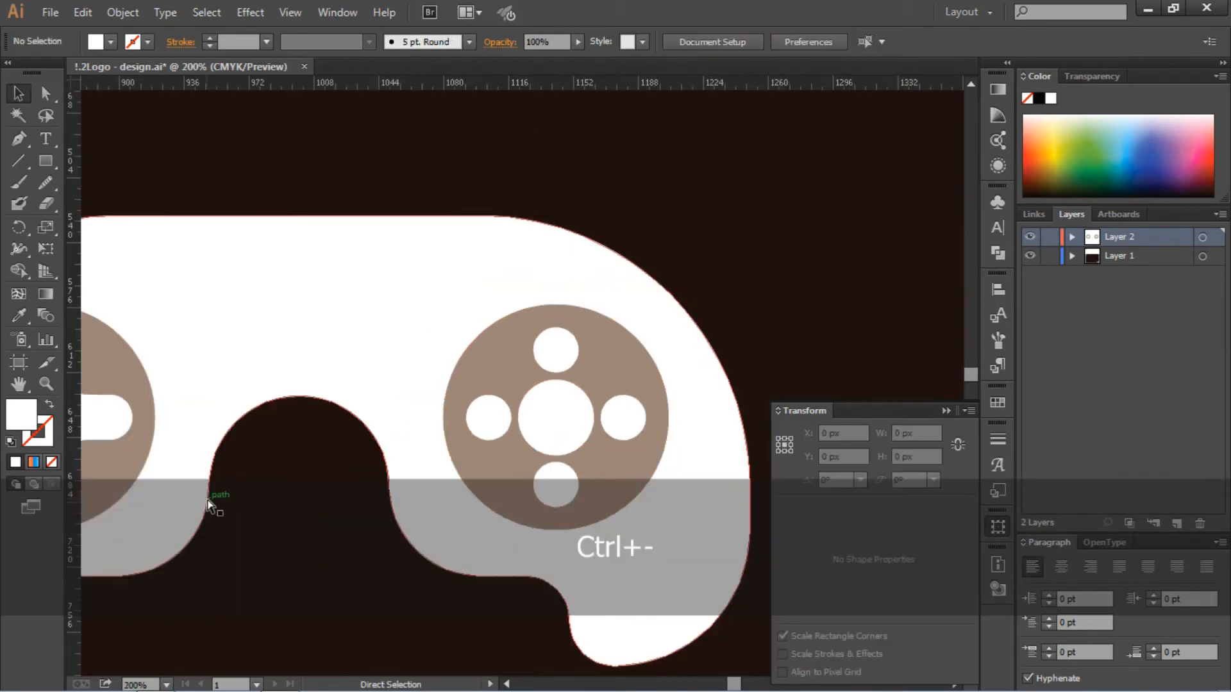
pyautogui.hotkey('ctrl', '-')
pyautogui.keyDown('shift'); pyautogui.click(546, 468); pyautogui.keyUp('shift')
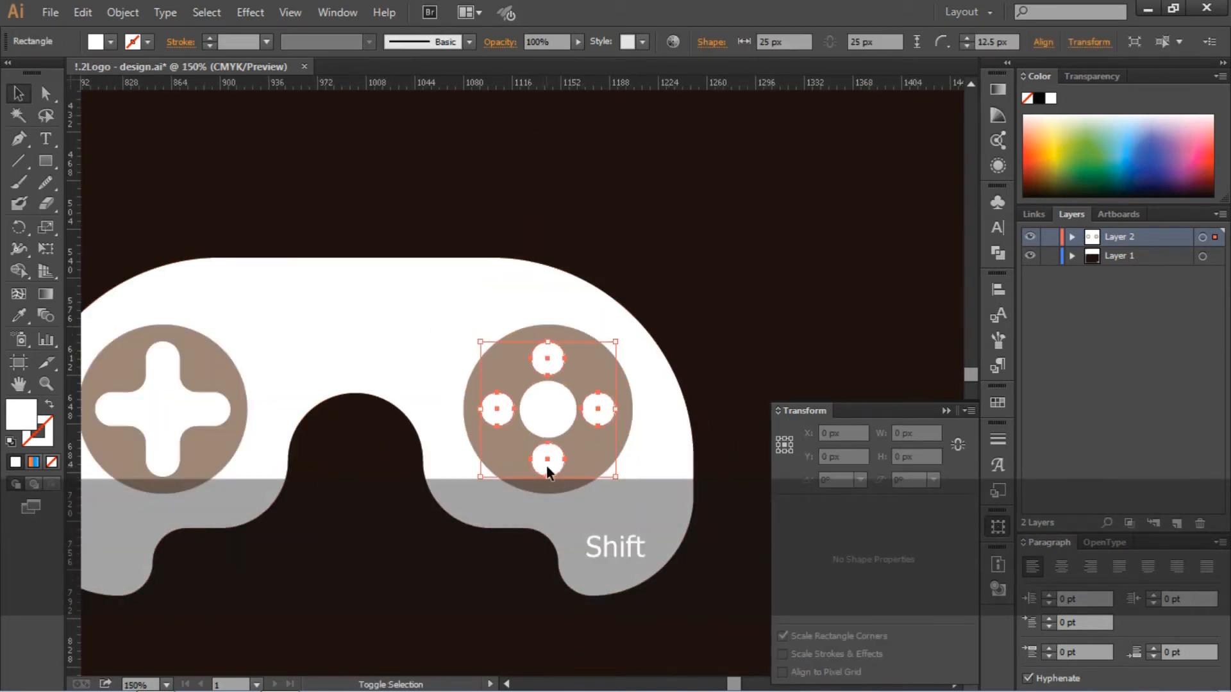
pyautogui.rightClick(565, 406)
pyautogui.click(629, 491)
pyautogui.click(811, 307)
# - Rotate the white cross in the left button 45 degrees so that it forms an X
pyautogui.hscroll(-6, 811, 308)
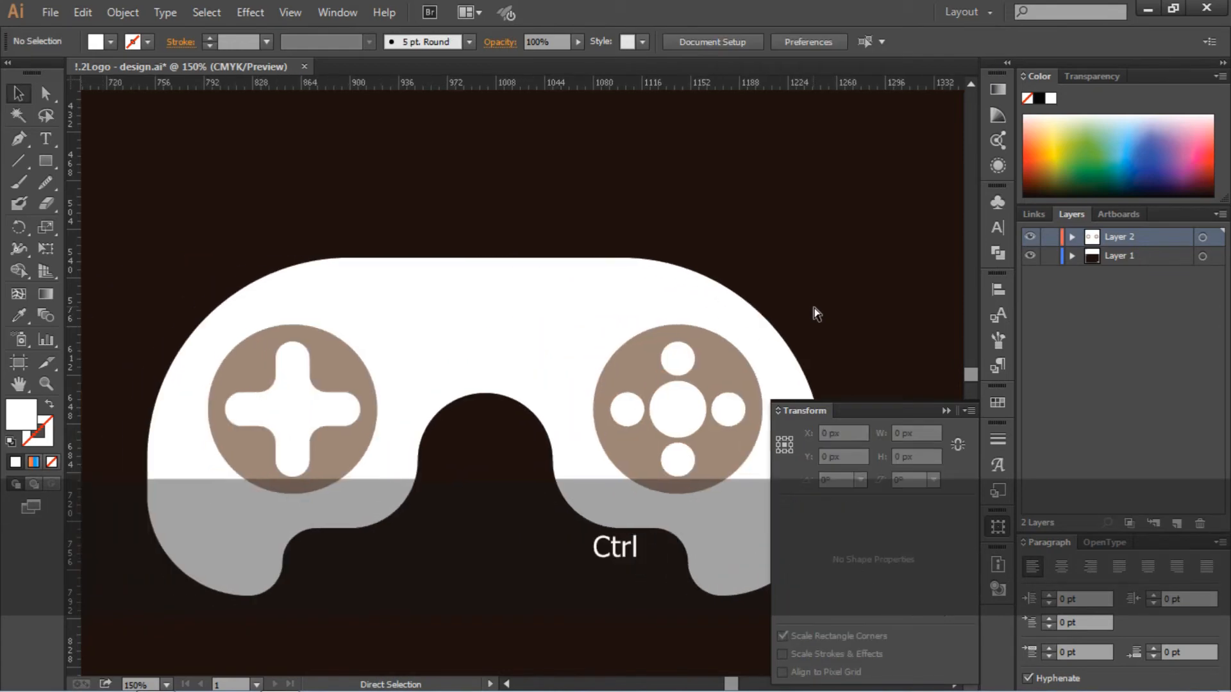
pyautogui.scroll(-1, 812, 296)
pyautogui.scroll(-3, 812, 296)
pyautogui.click(716, 284)
pyautogui.click(318, 268)
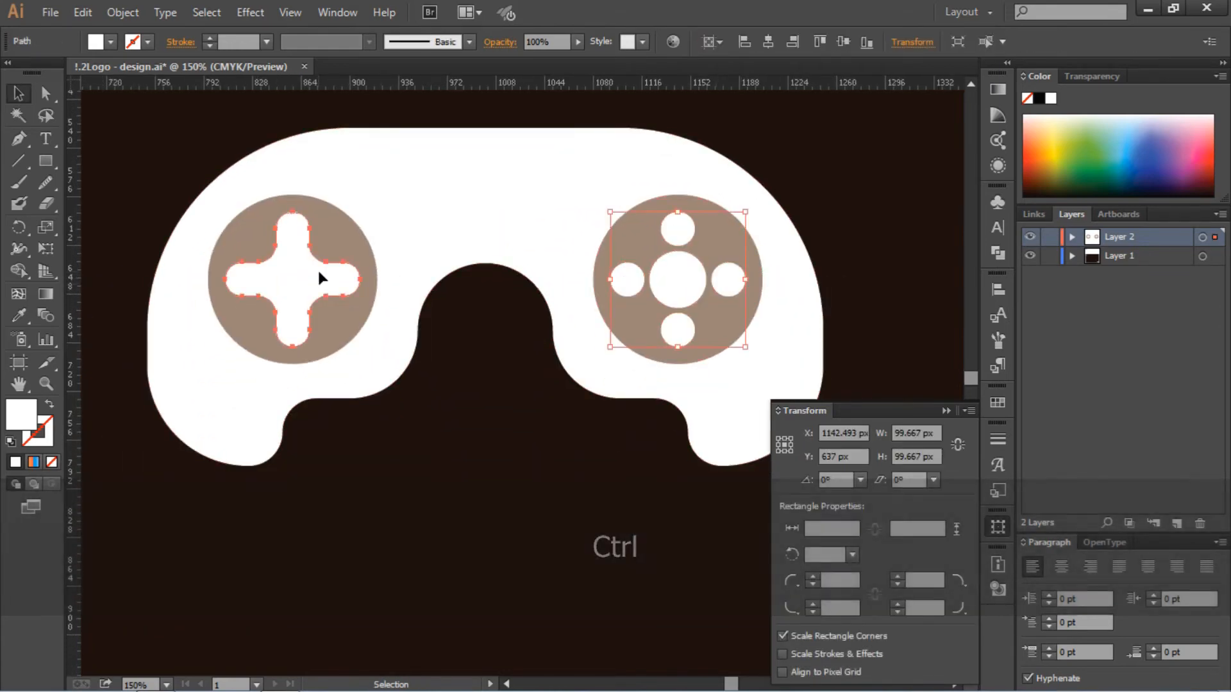
pyautogui.moveTo(359, 208); pyautogui.dragTo(257, 199)
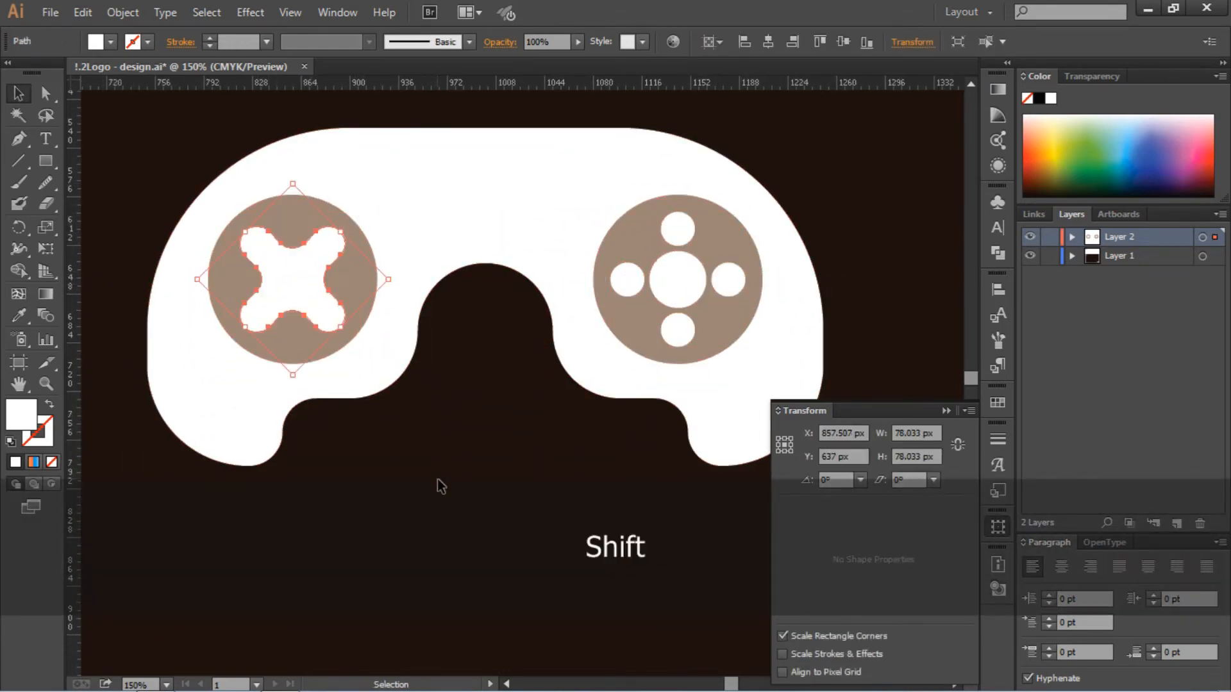
pyautogui.click(439, 487)
pyautogui.press('ctrl')
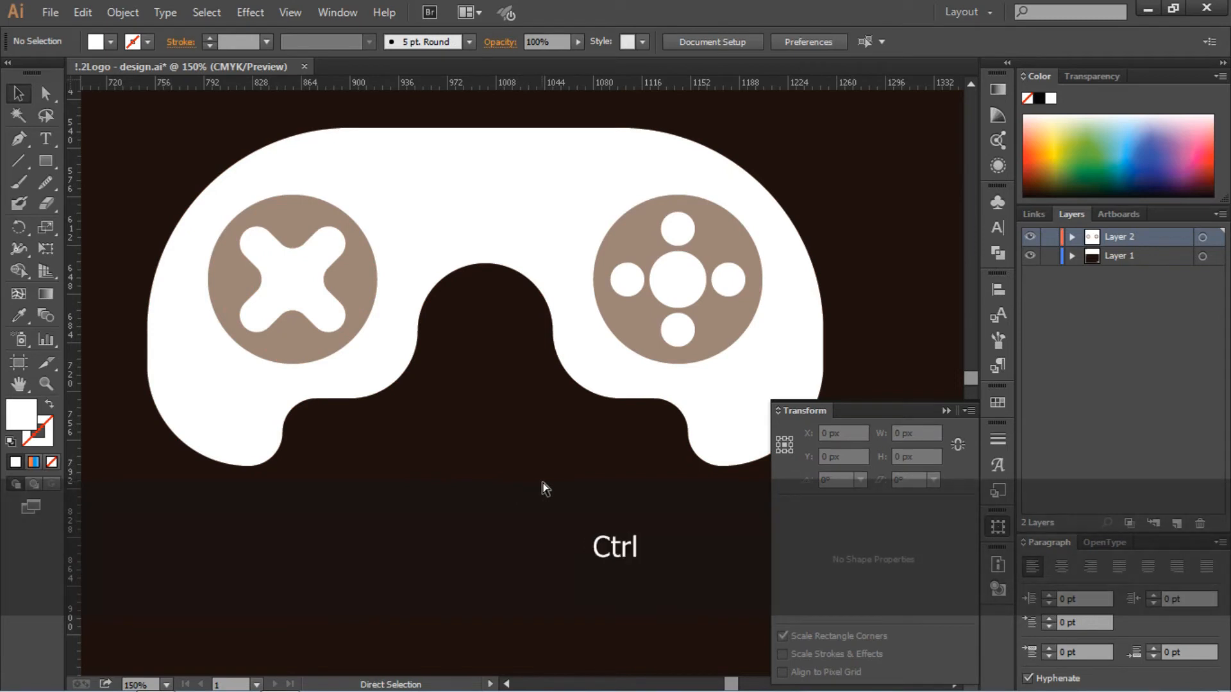
# - Rotate the group of five white circles in the right button 45 degrees, placing the small circles on the diagonals
pyautogui.scroll(3, 544, 490)
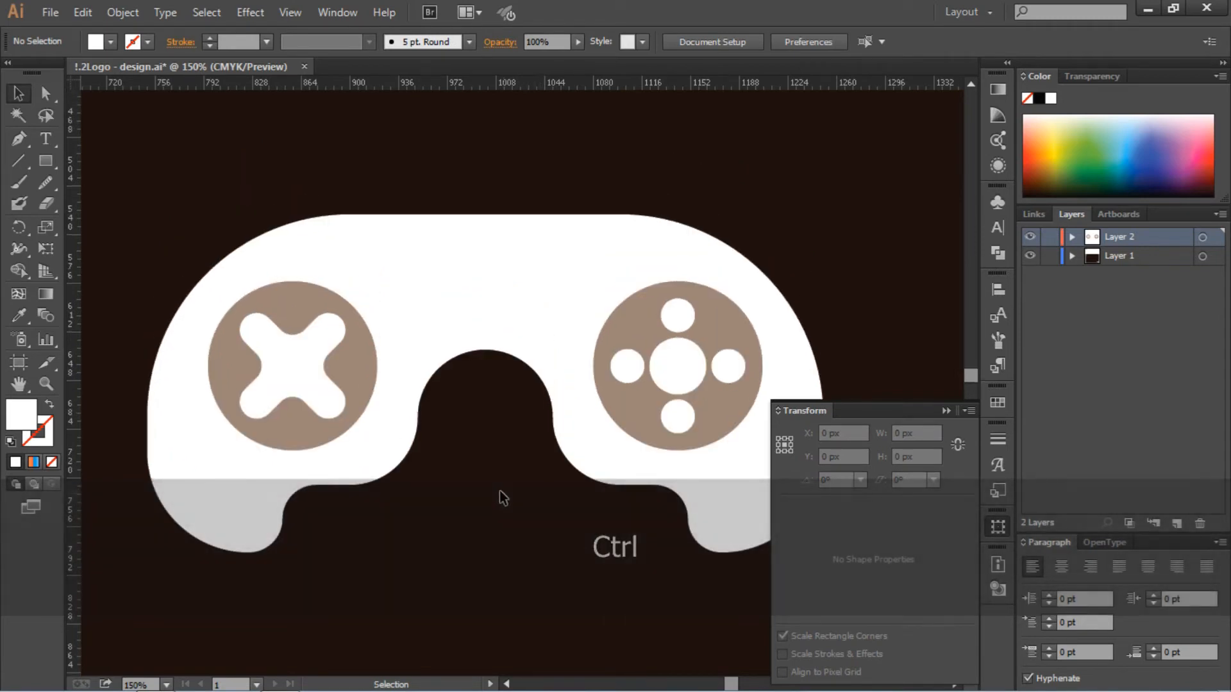
pyautogui.click(725, 354)
pyautogui.moveTo(752, 293); pyautogui.dragTo(877, 245)
pyautogui.click(878, 243)
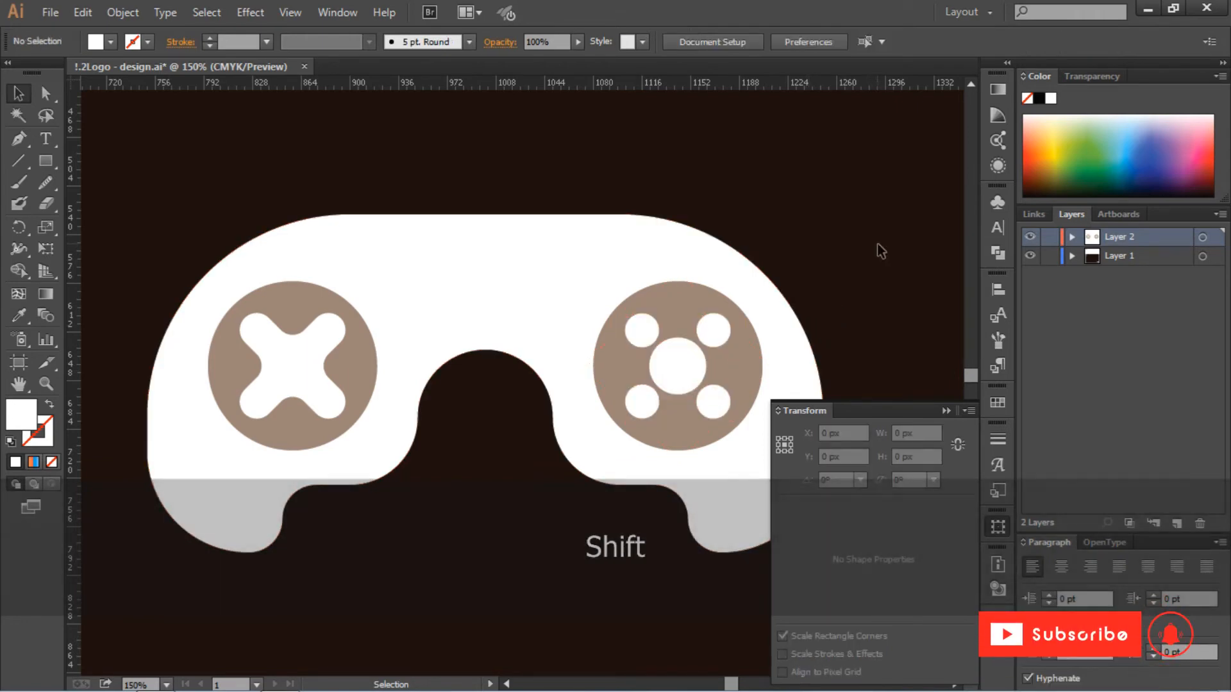
pyautogui.press('ctrl')
pyautogui.hotkey('ctrl', '0')
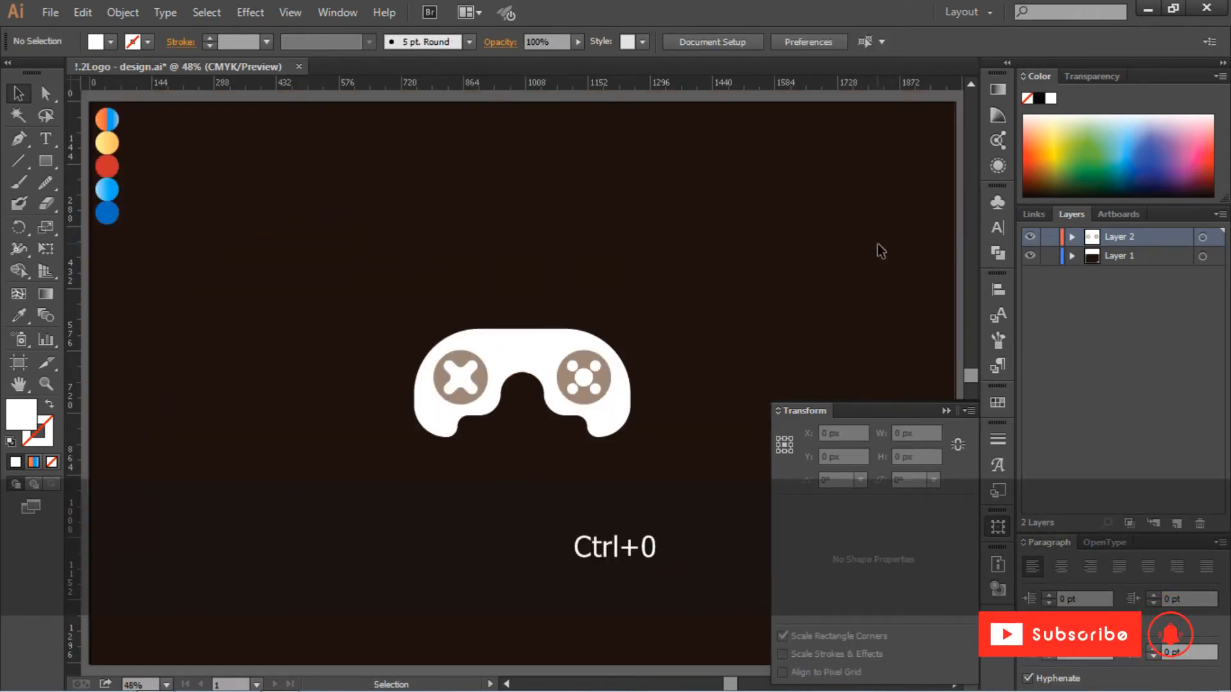
pyautogui.click(942, 413)
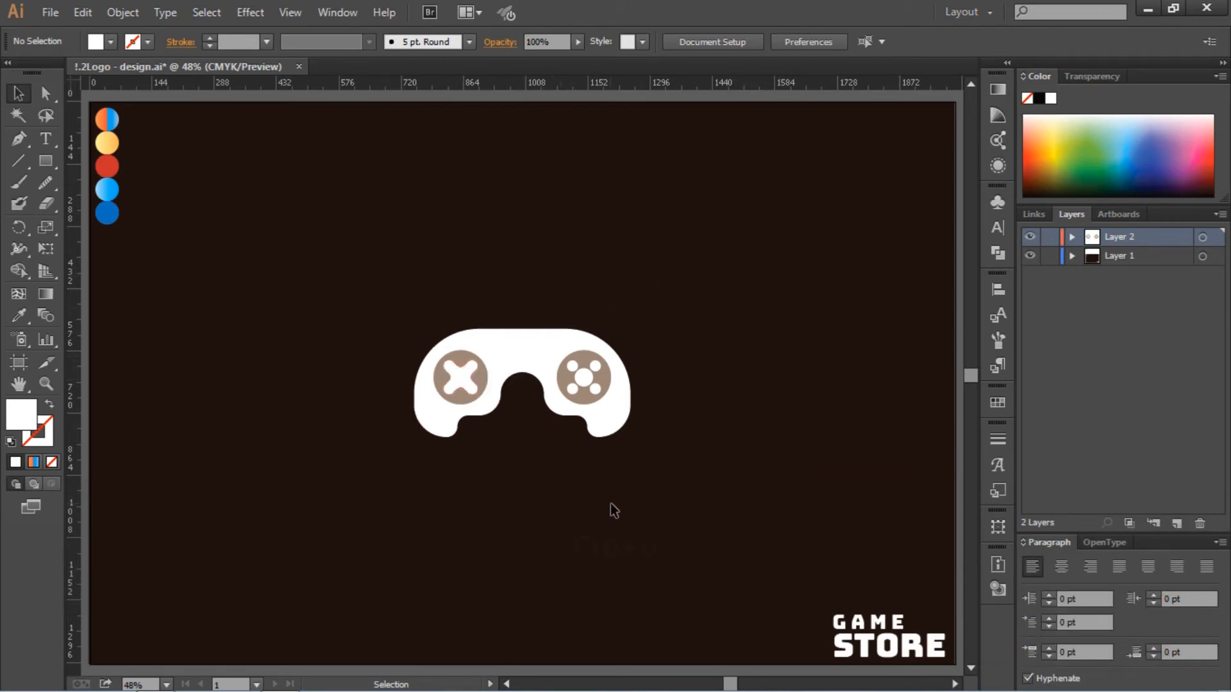
# - Fill the white controller body with the orange-to-blue linear gradient sampled from the first palette circle
pyautogui.click(530, 356)
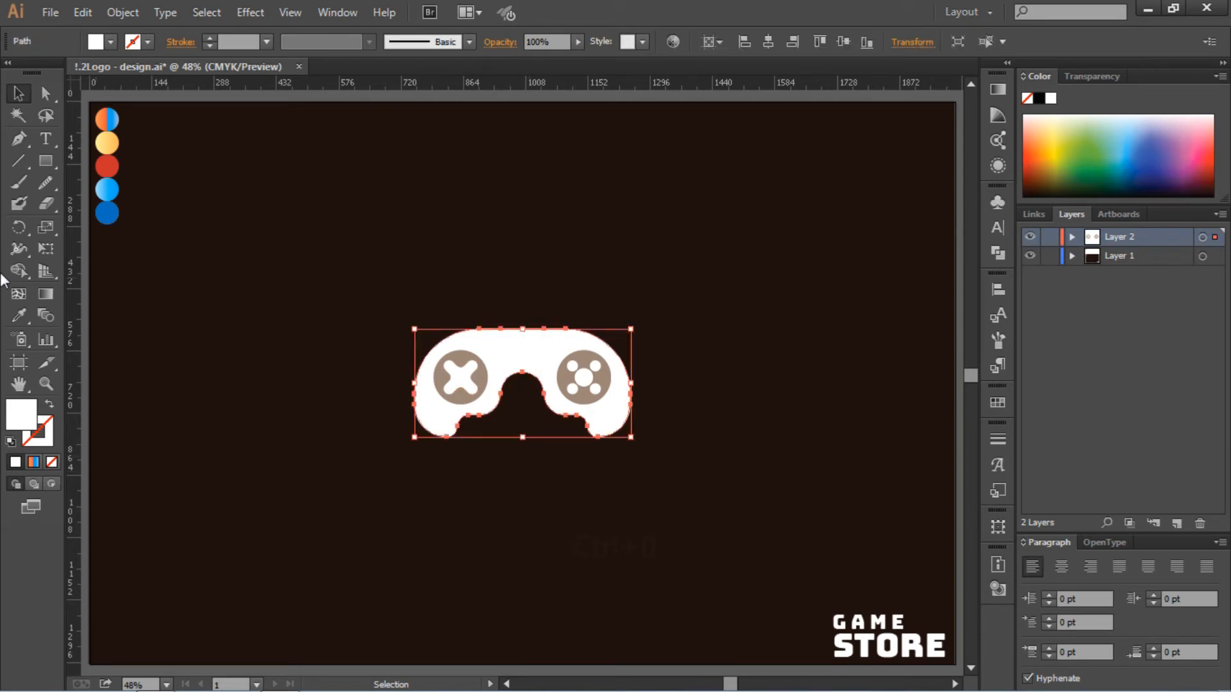
pyautogui.click(19, 314)
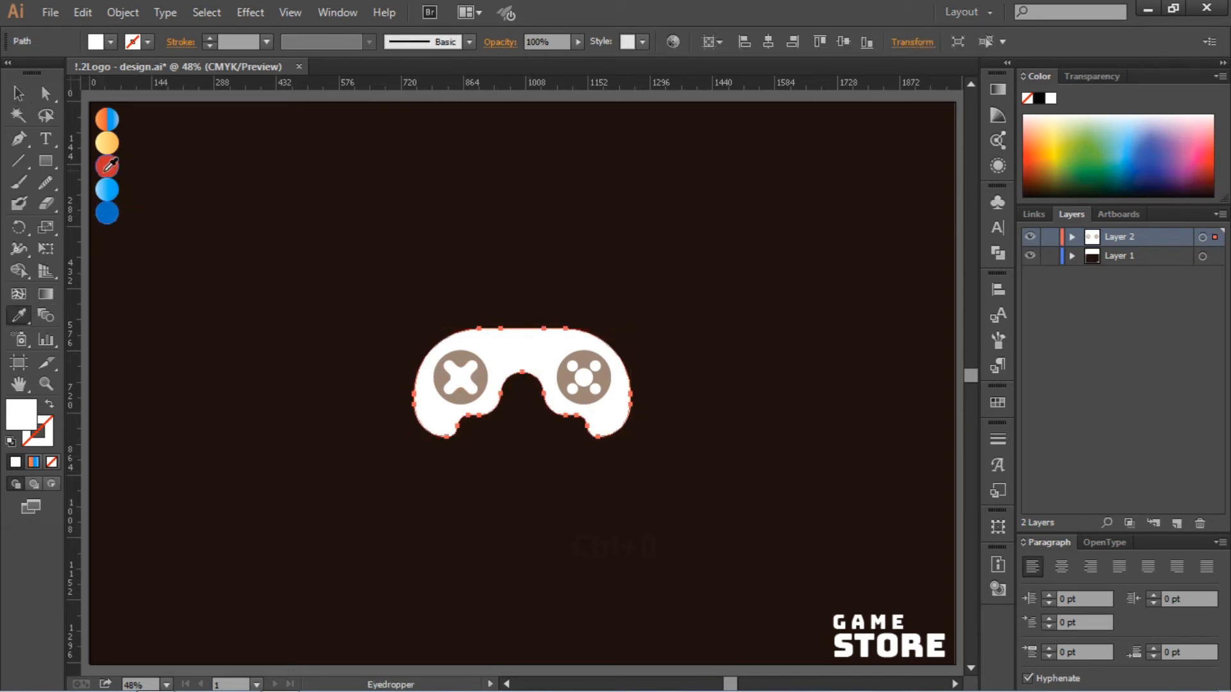
pyautogui.click(111, 118)
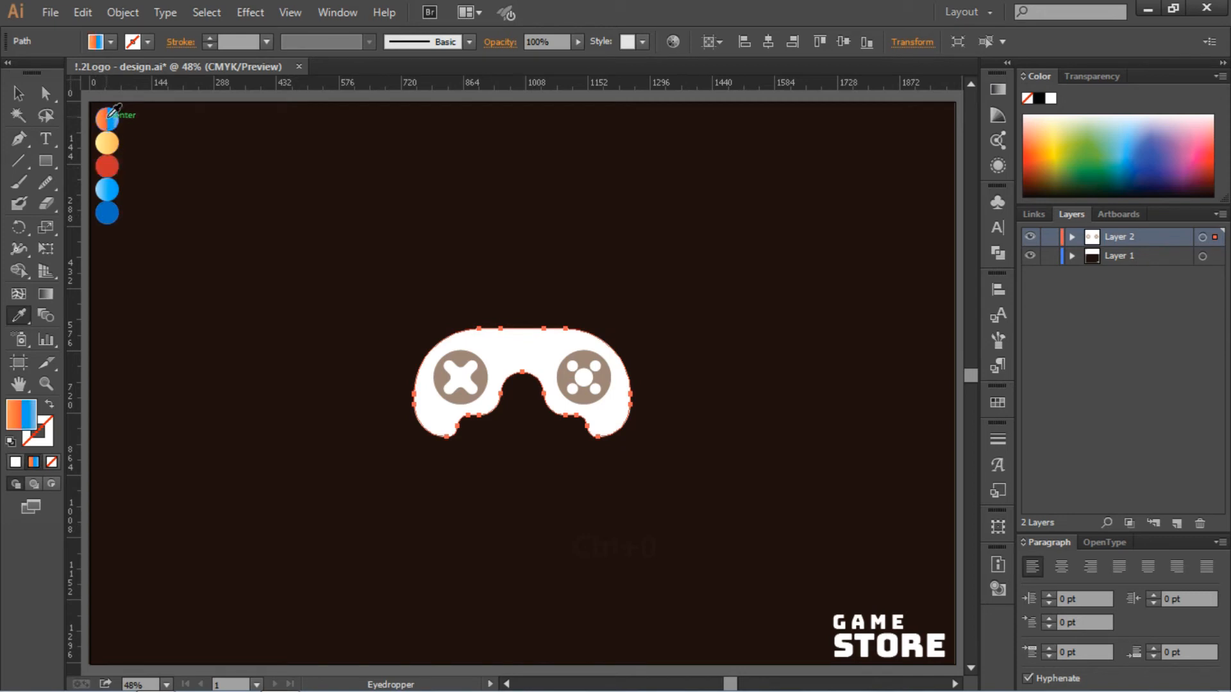
pyautogui.click(998, 90)
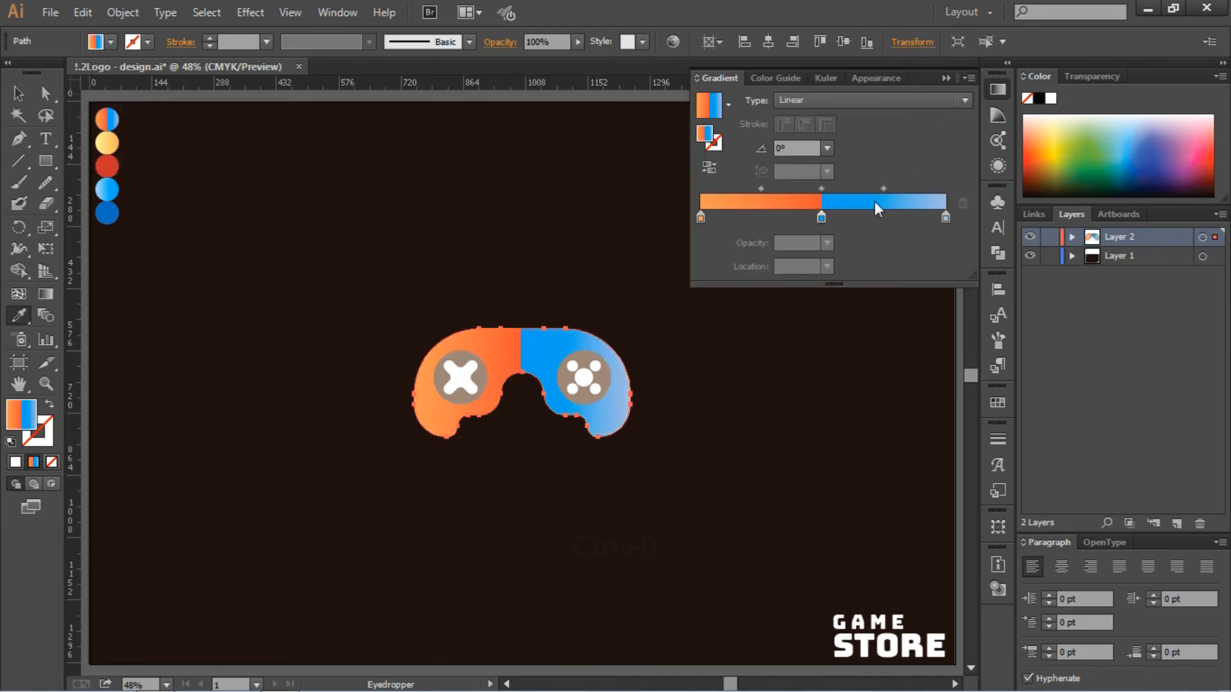
# - Shift the body gradient's blue middle stop off the orange stop at 50% and back onto it
pyautogui.moveTo(822, 218); pyautogui.dragTo(841, 222)
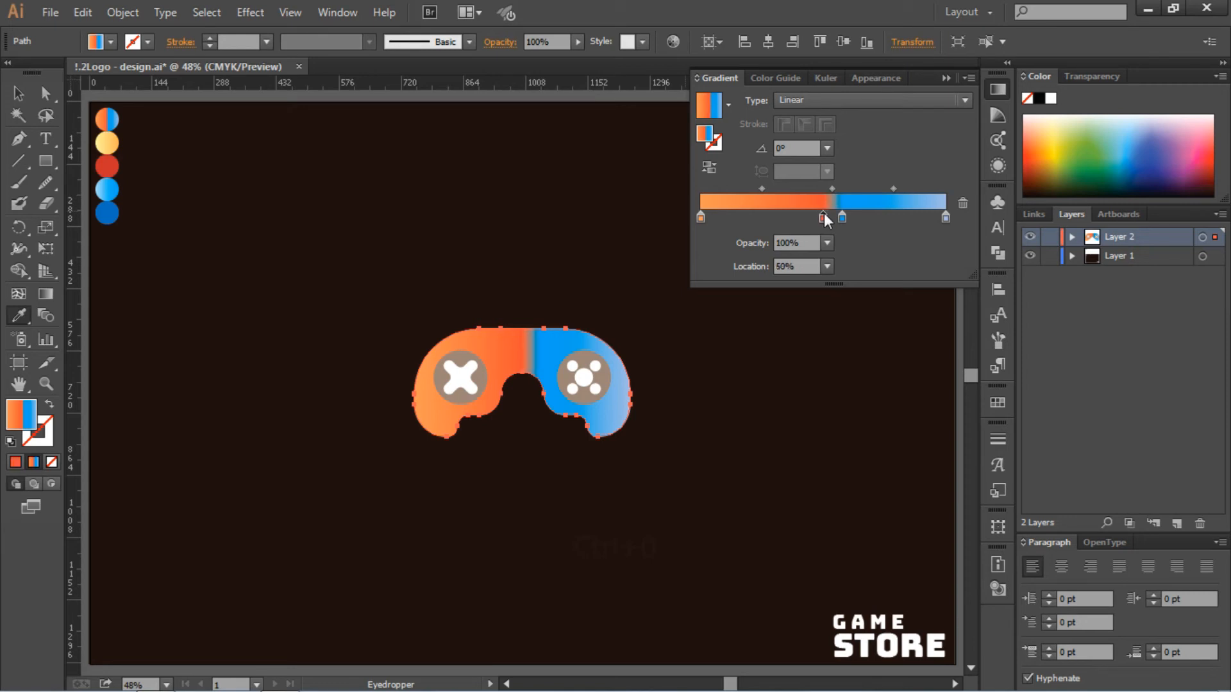
pyautogui.moveTo(842, 213); pyautogui.dragTo(822, 224)
pyautogui.click(540, 252)
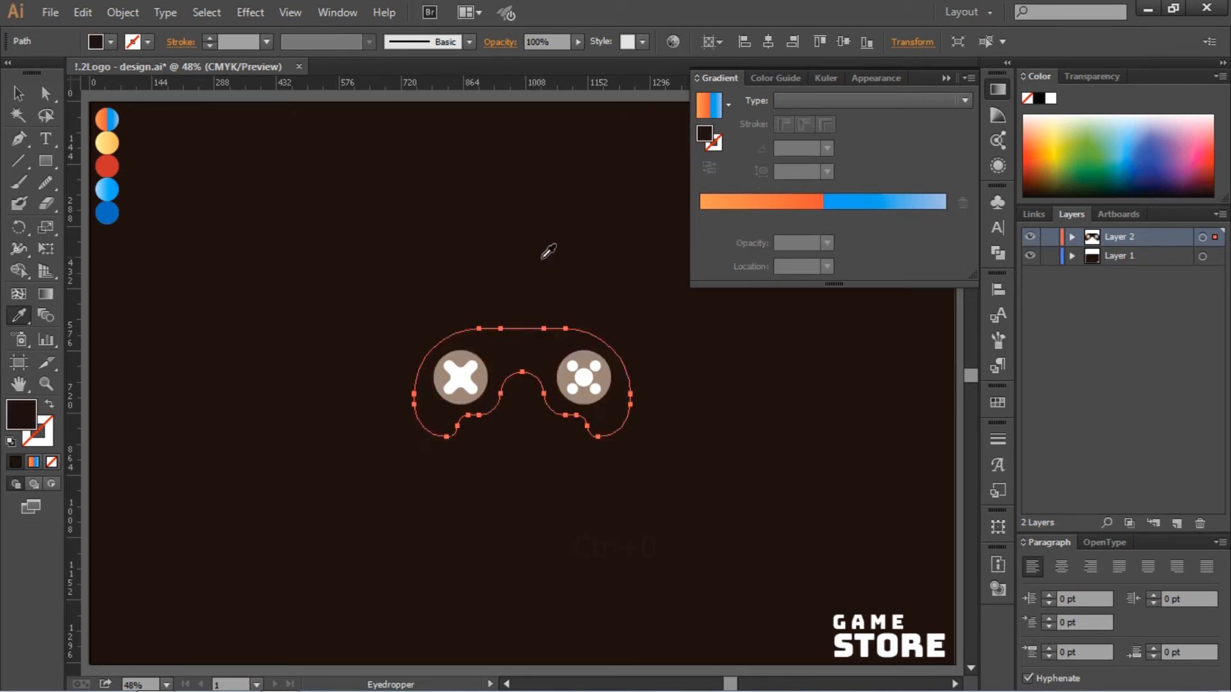
pyautogui.hotkey('ctrl', 'z')
# - Ungroup the two brown-grey button circles
pyautogui.click(18, 94)
pyautogui.click(377, 265)
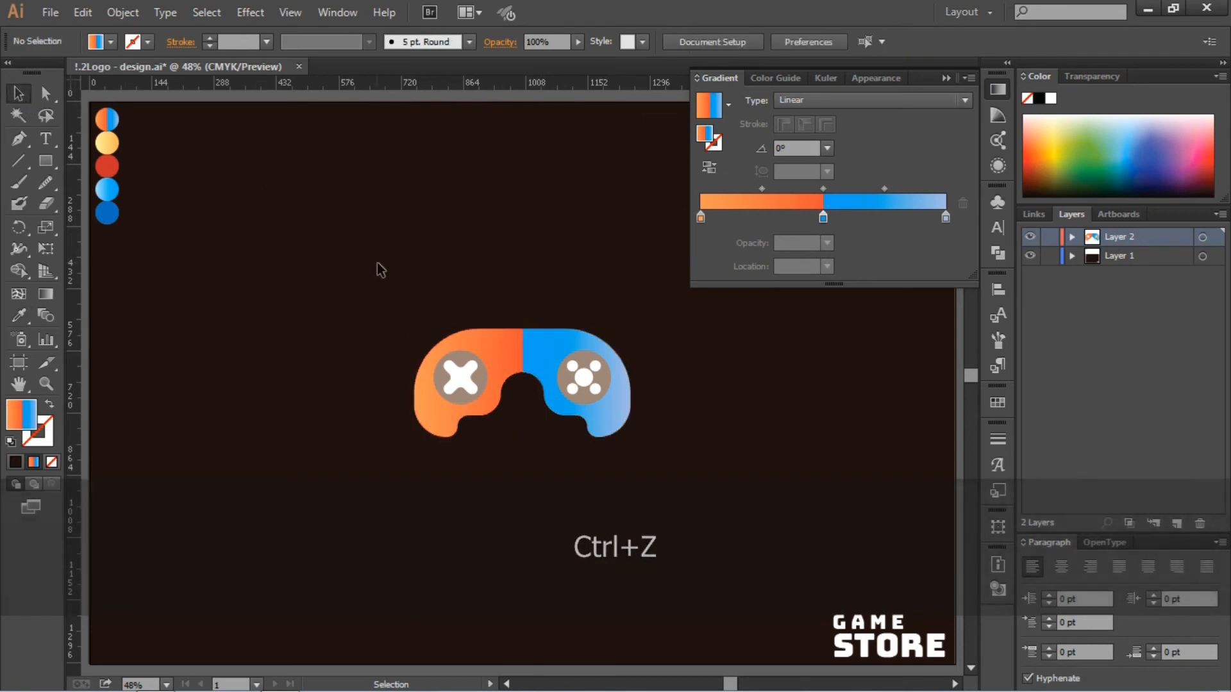
pyautogui.click(458, 360)
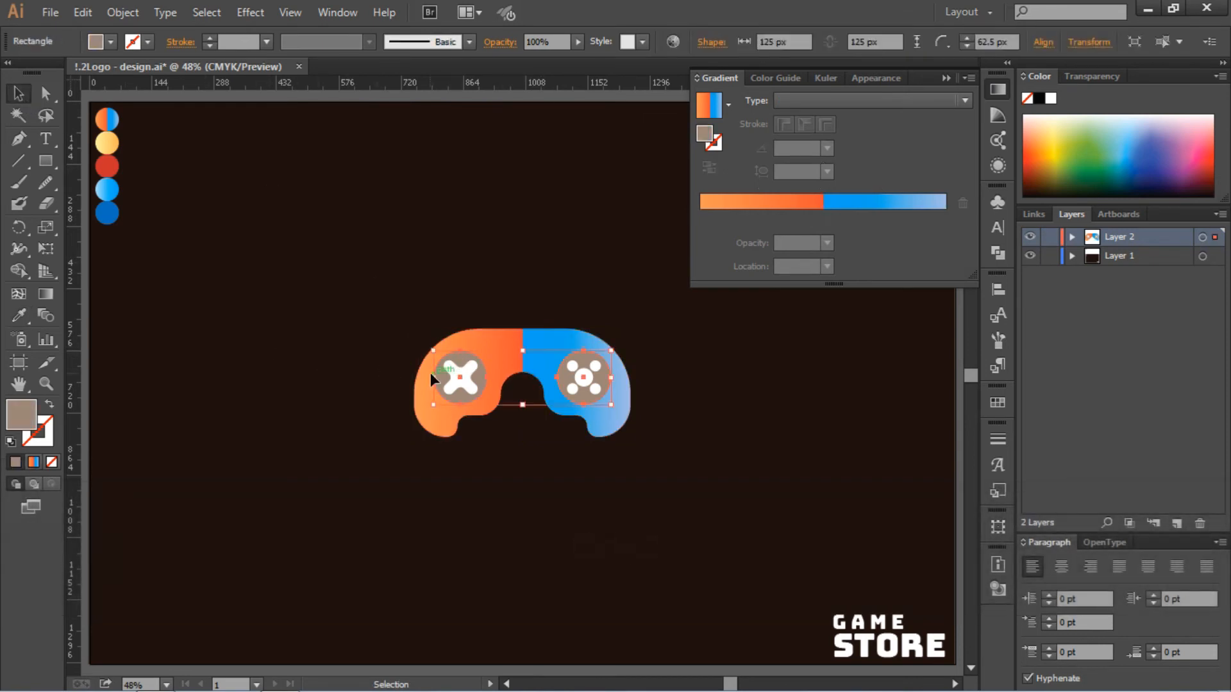
pyautogui.rightClick(482, 352)
pyautogui.click(497, 459)
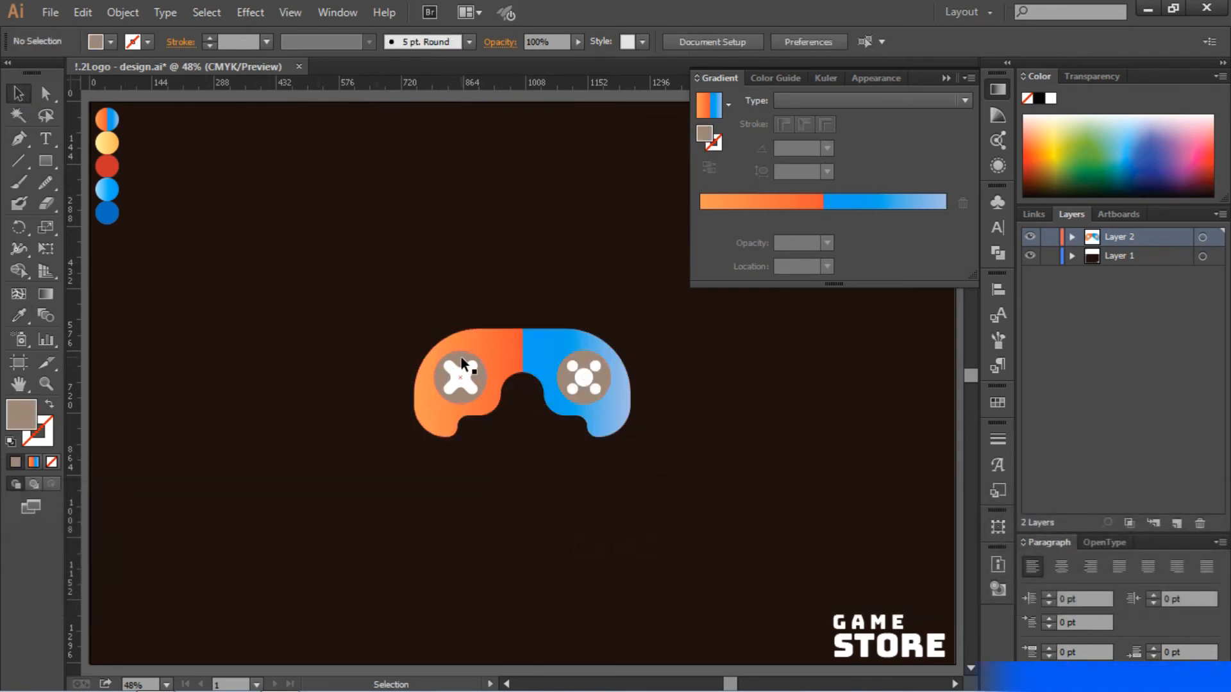
# - Fill the left button circle with the palette's red and the cross on it with the palette's yellow-orange gradient
pyautogui.click(460, 356)
pyautogui.press('i')
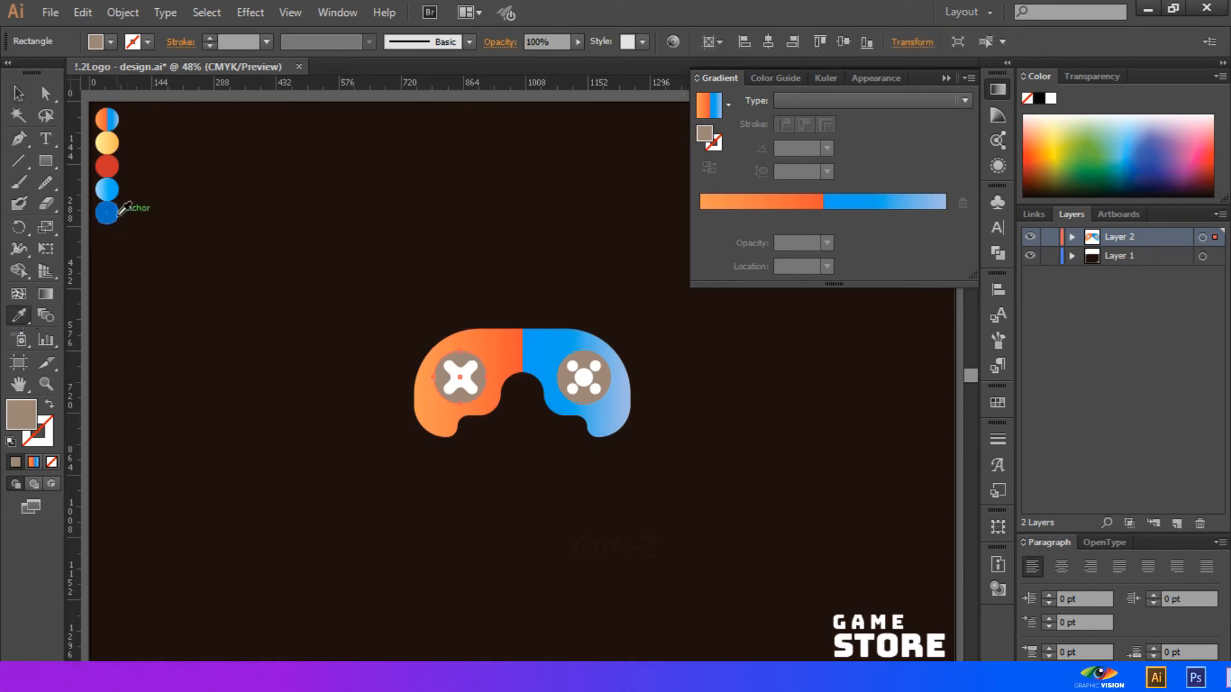
pyautogui.click(107, 166)
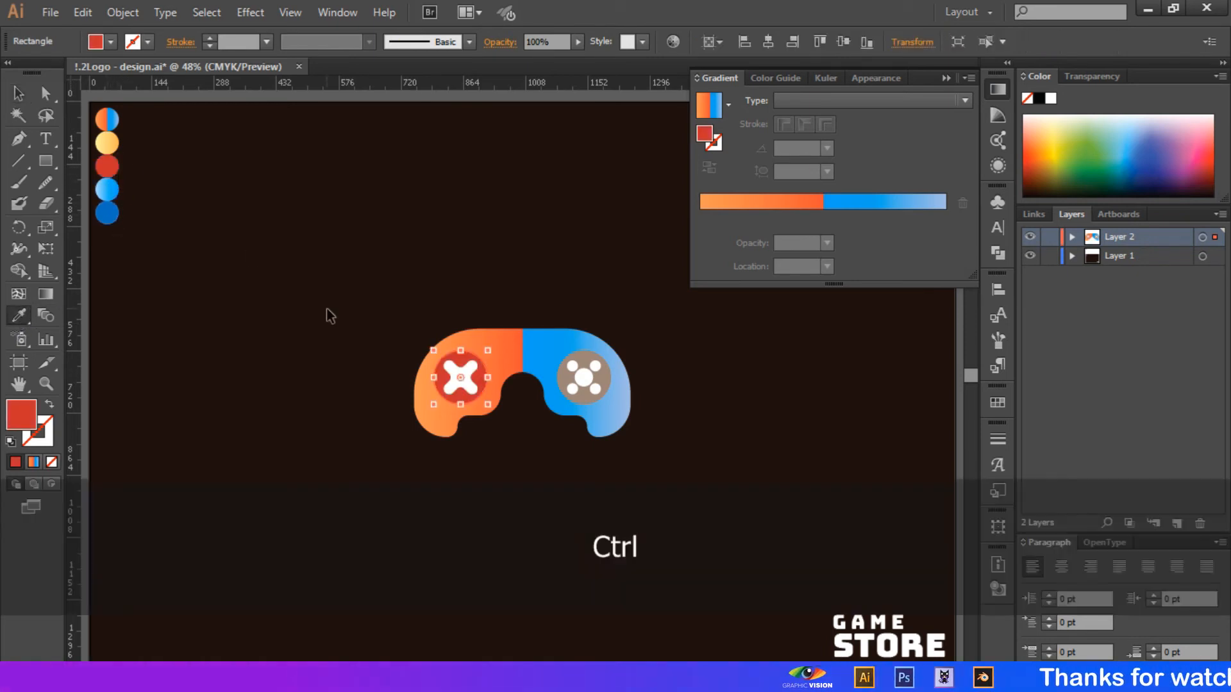
pyautogui.keyDown('ctrl'); pyautogui.click(470, 368); pyautogui.keyUp('ctrl')
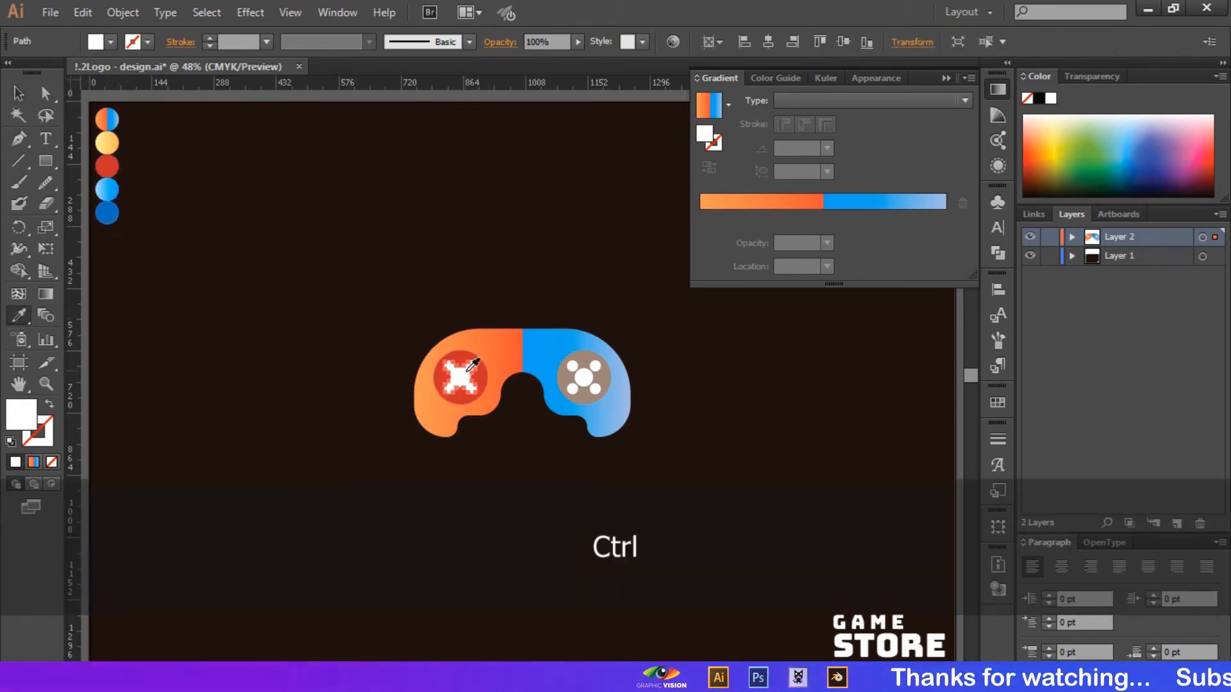
pyautogui.click(107, 142)
pyautogui.keyDown('ctrl'); pyautogui.click(563, 282); pyautogui.keyUp('ctrl')
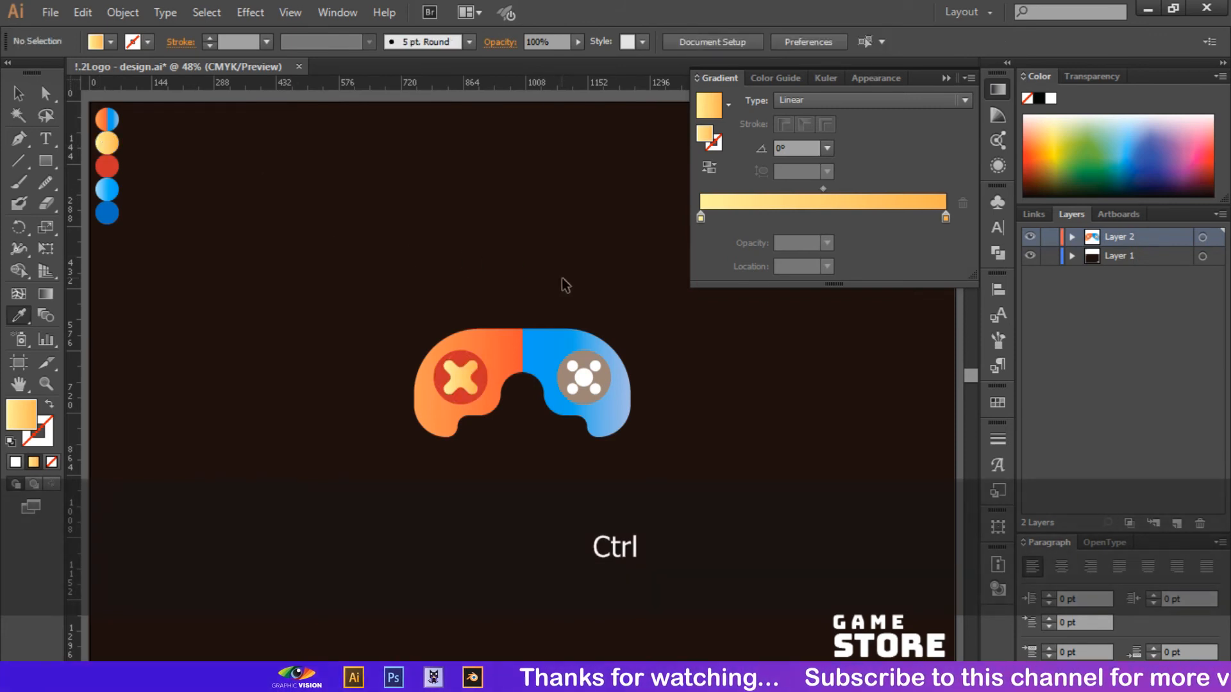
# - Fill the right button circle with the palette's dark blue and the five circles on it with the light-blue gradient
pyautogui.keyDown('ctrl'); pyautogui.click(602, 376); pyautogui.keyUp('ctrl')
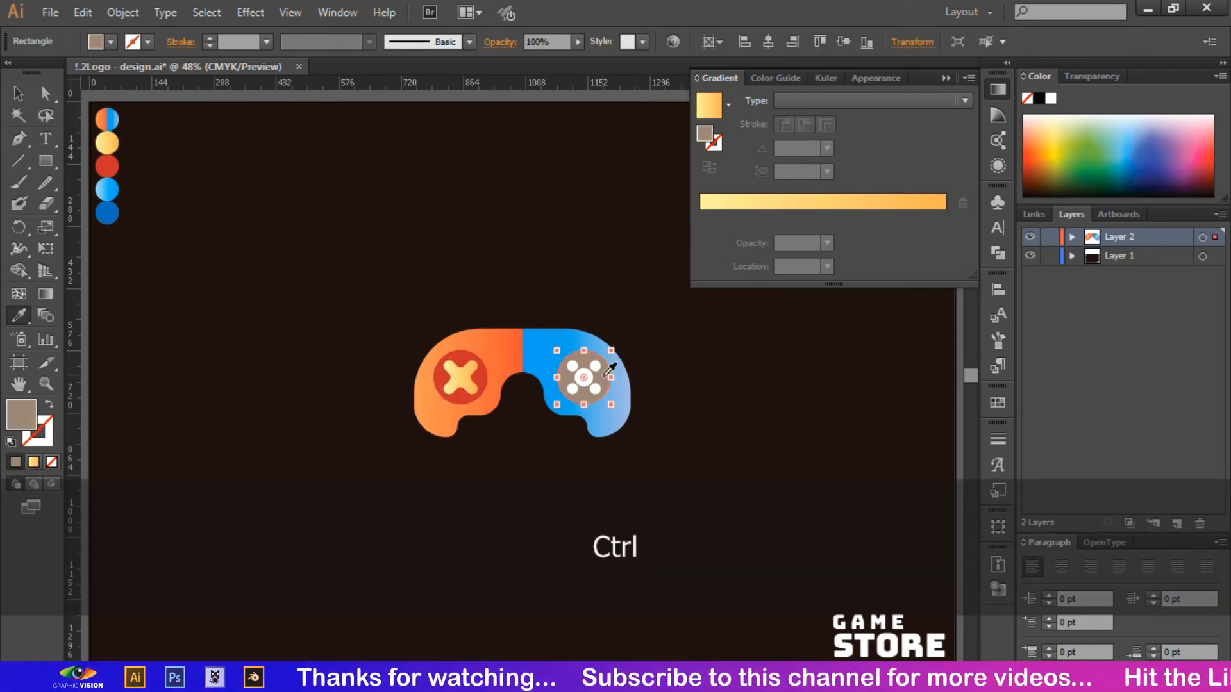
pyautogui.click(111, 212)
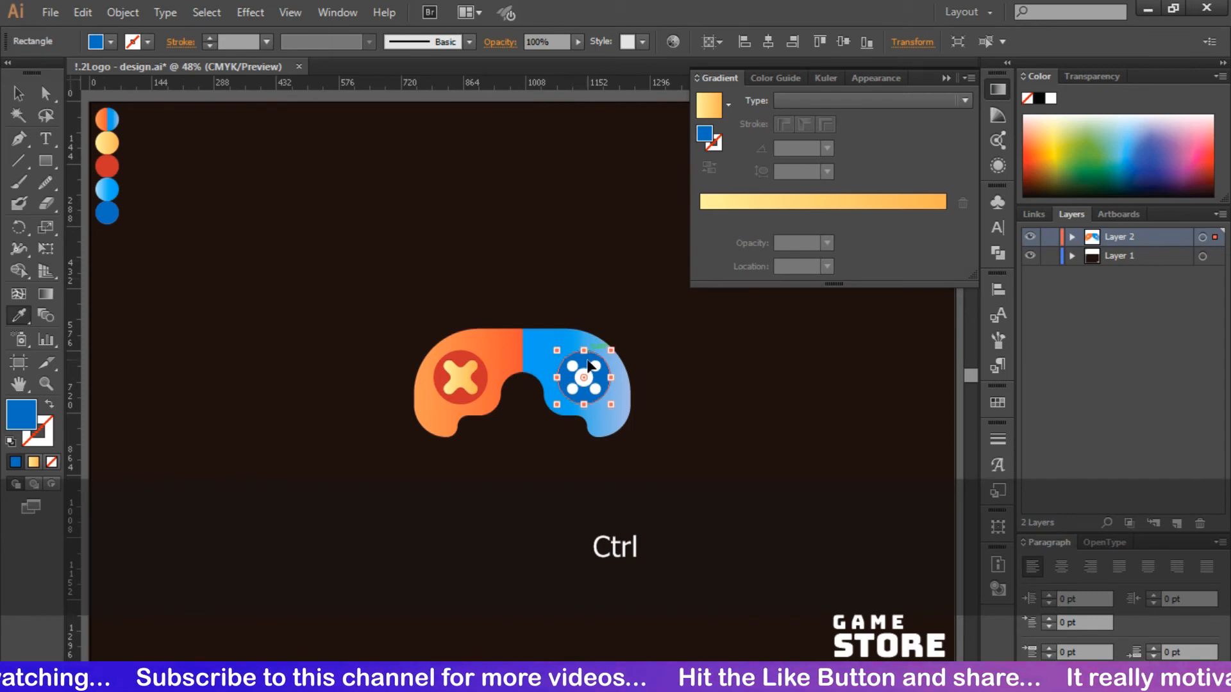
pyautogui.keyDown('ctrl'); pyautogui.click(683, 402); pyautogui.keyUp('ctrl')
pyautogui.keyDown('ctrl'); pyautogui.click(583, 379); pyautogui.keyUp('ctrl')
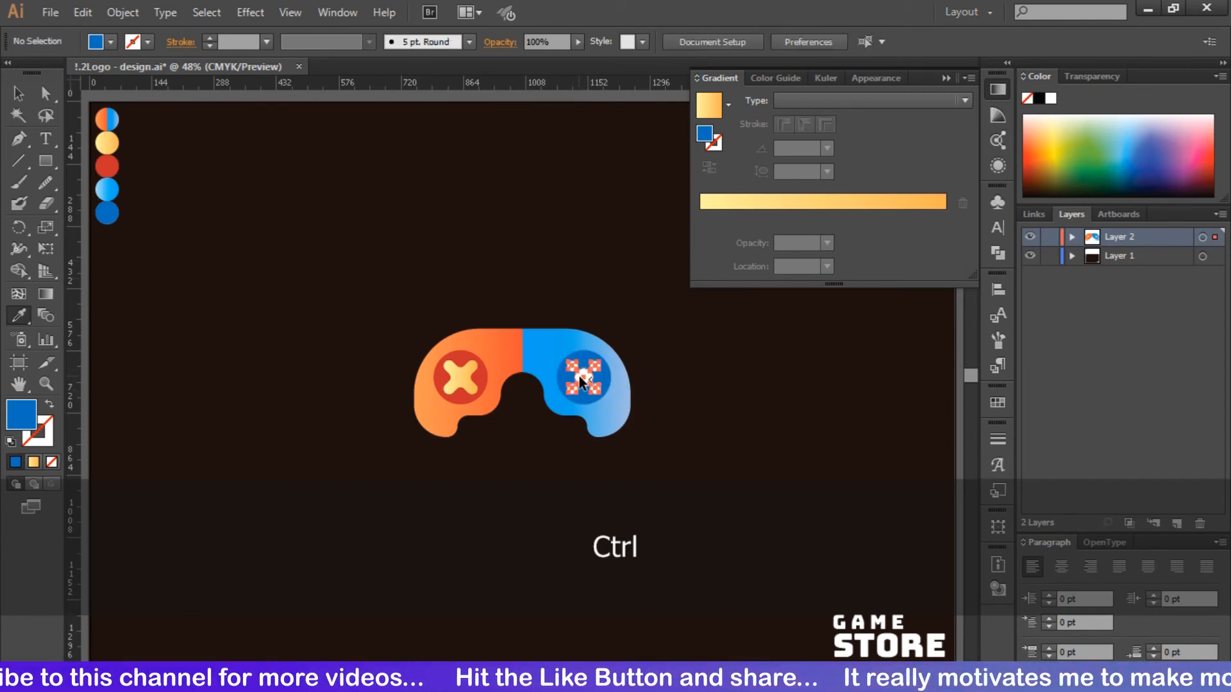
pyautogui.click(115, 188)
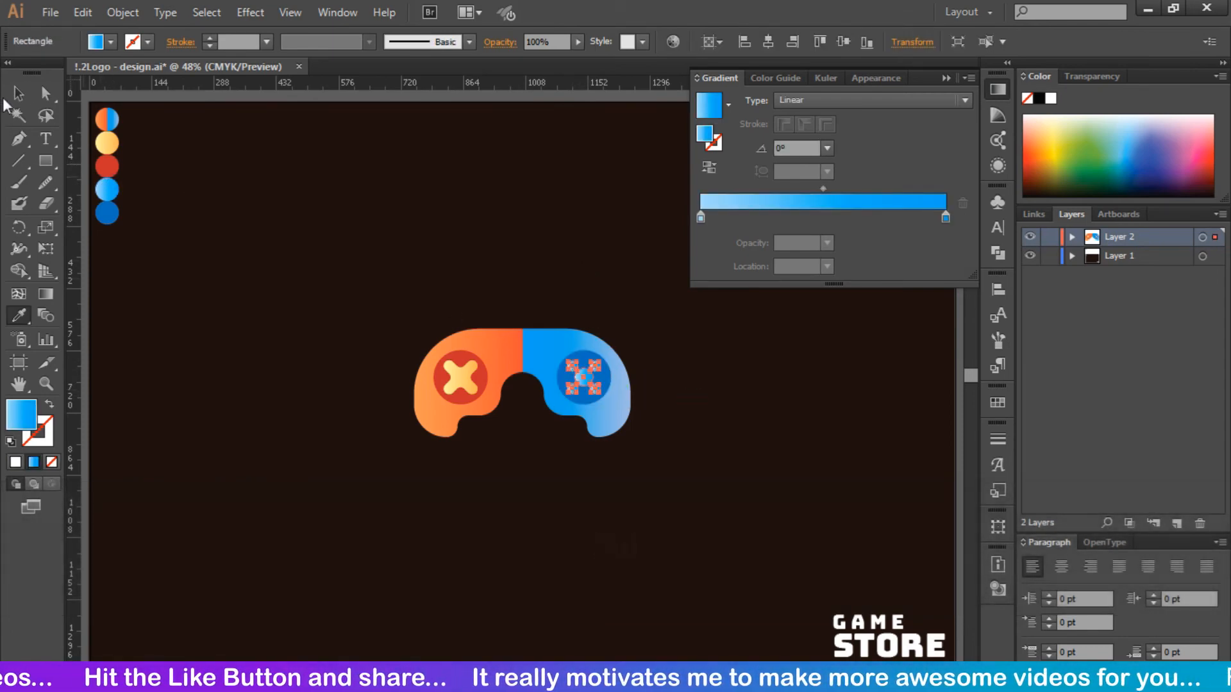
pyautogui.press('v')
pyautogui.click(652, 342)
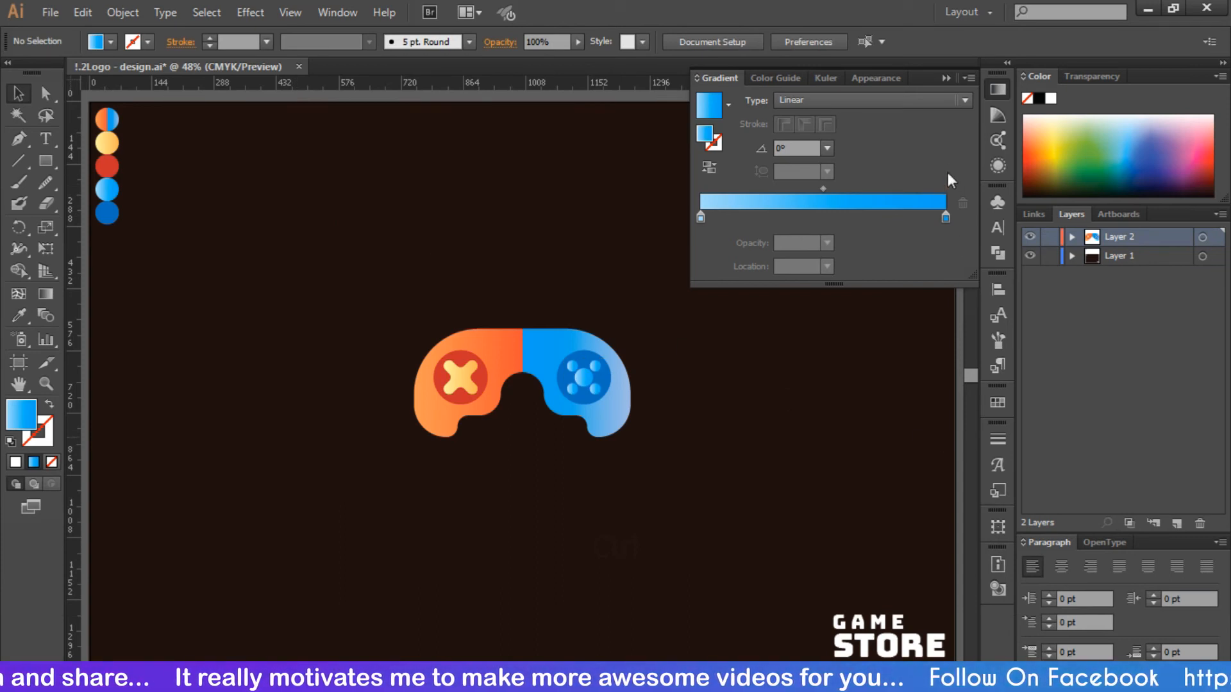
pyautogui.click(946, 78)
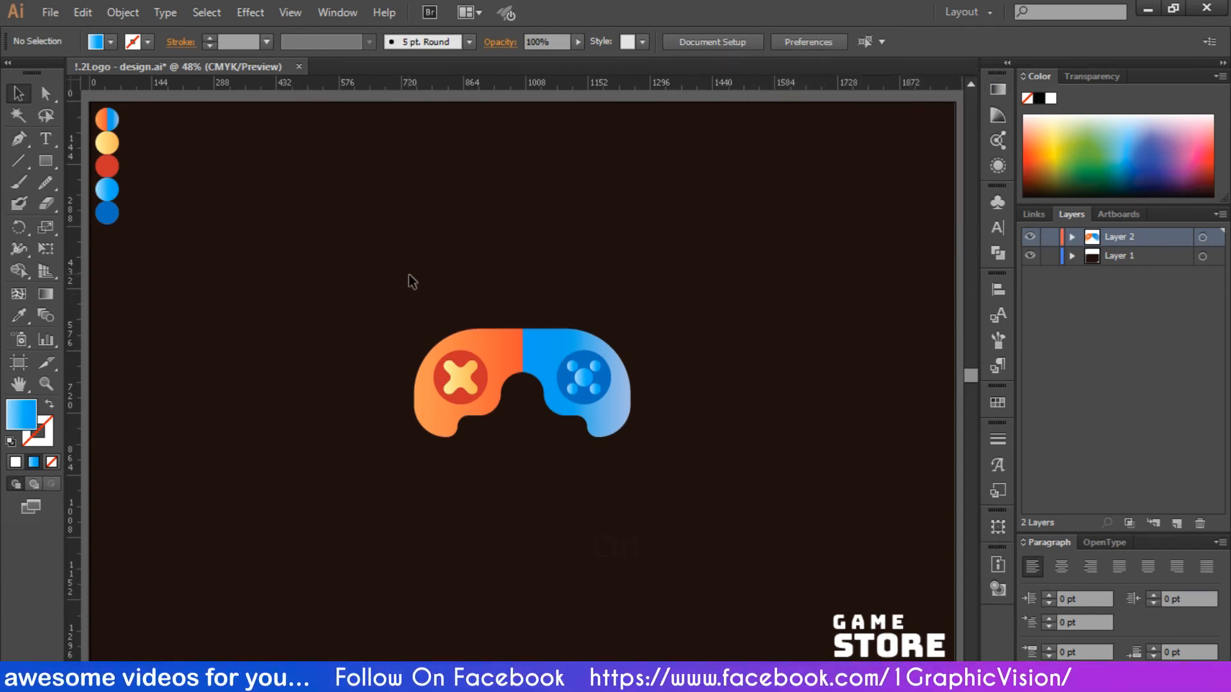
# - Group the controller body and all its button shapes into one object
pyautogui.moveTo(339, 286); pyautogui.dragTo(690, 540)
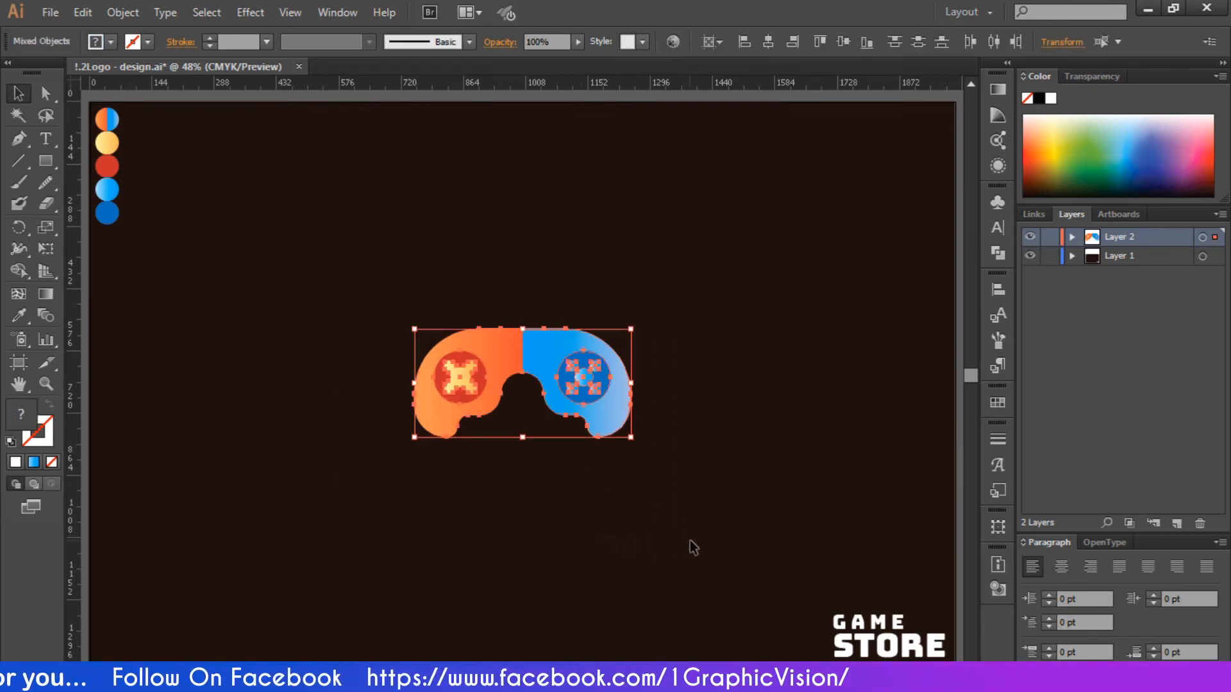
pyautogui.rightClick(600, 410)
pyautogui.click(647, 496)
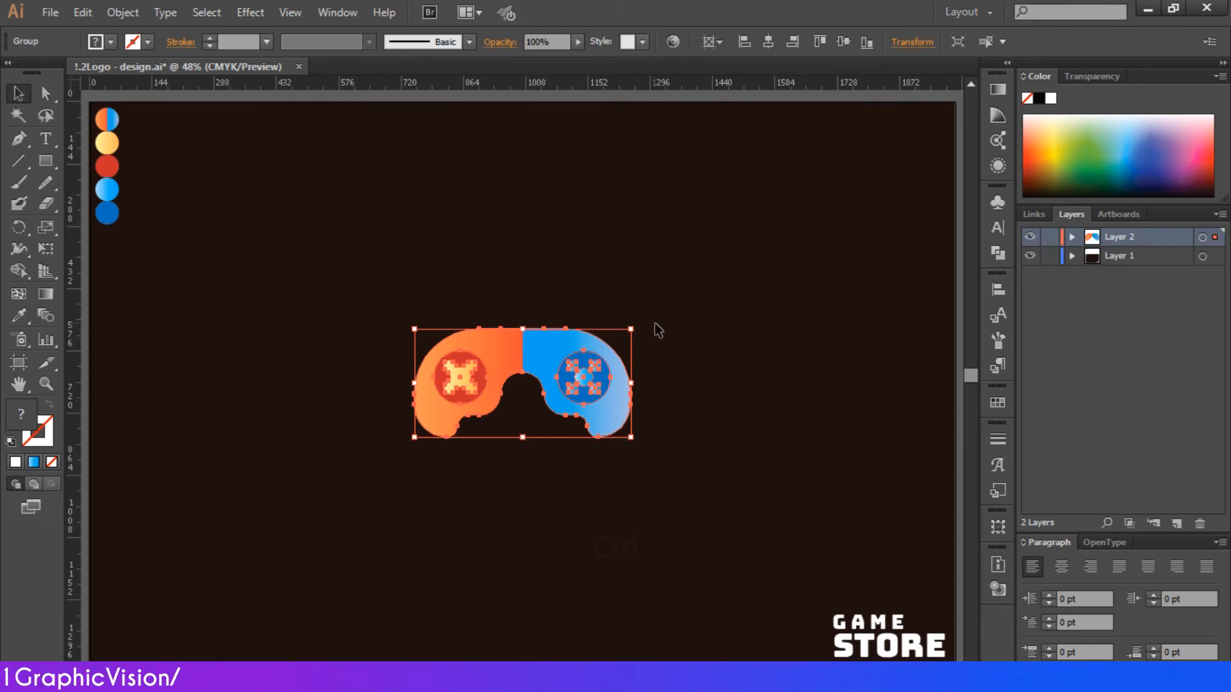
# - Rotate the controller group about 45° counterclockwise and move the GAME STORE text beside the controller's inner curve
pyautogui.moveTo(638, 326); pyautogui.dragTo(610, 327)
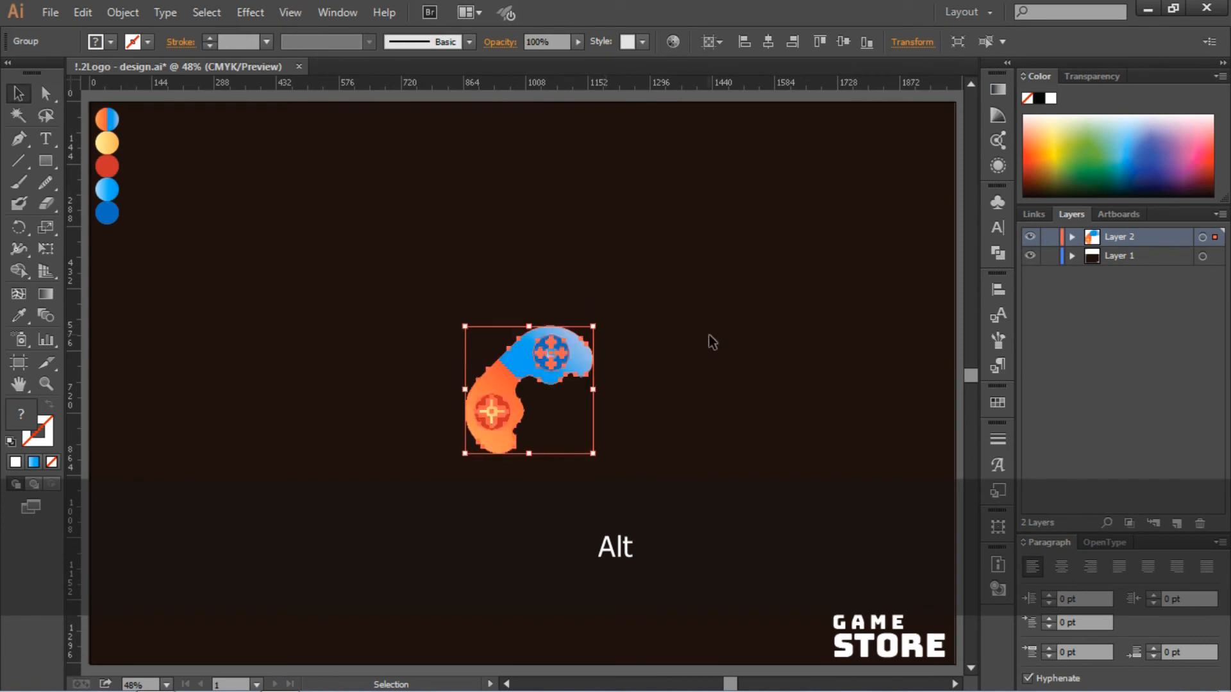
pyautogui.click(709, 334)
pyautogui.moveTo(854, 622); pyautogui.dragTo(576, 420)
# - Scale the controller group down proportionally and shift it horizontally toward the GAME STORE text
pyautogui.click(590, 359)
pyautogui.moveTo(593, 326); pyautogui.dragTo(569, 351)
pyautogui.click(659, 369)
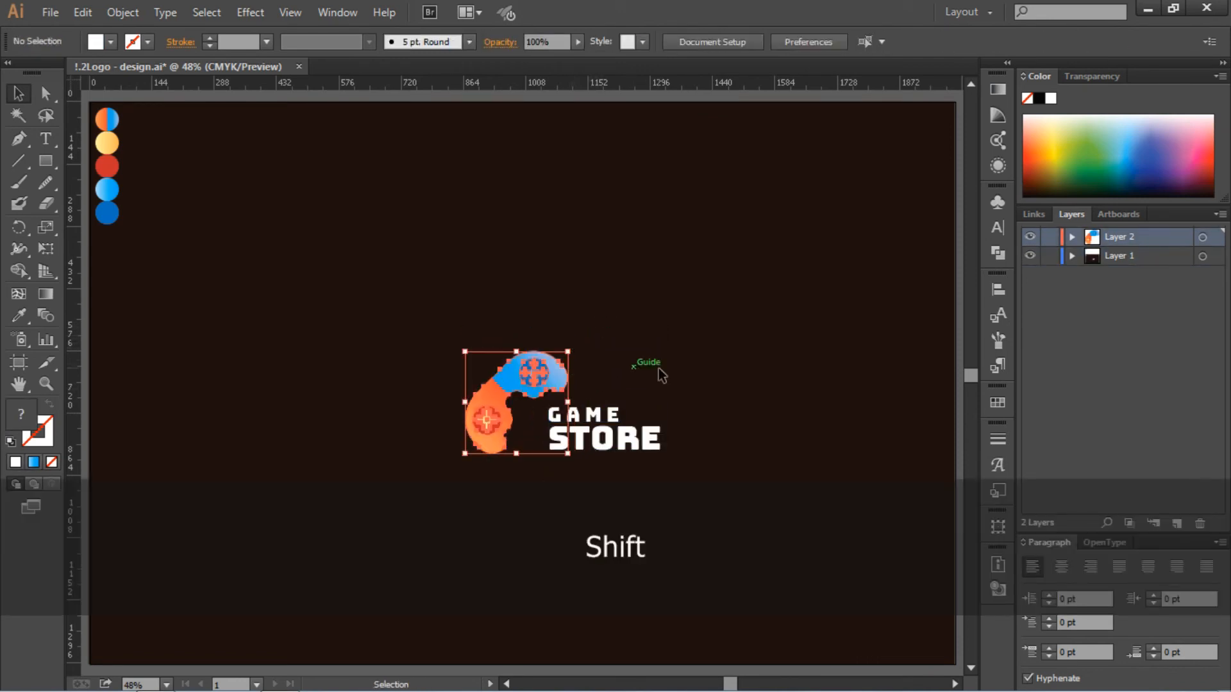
pyautogui.moveTo(488, 411); pyautogui.dragTo(492, 411)
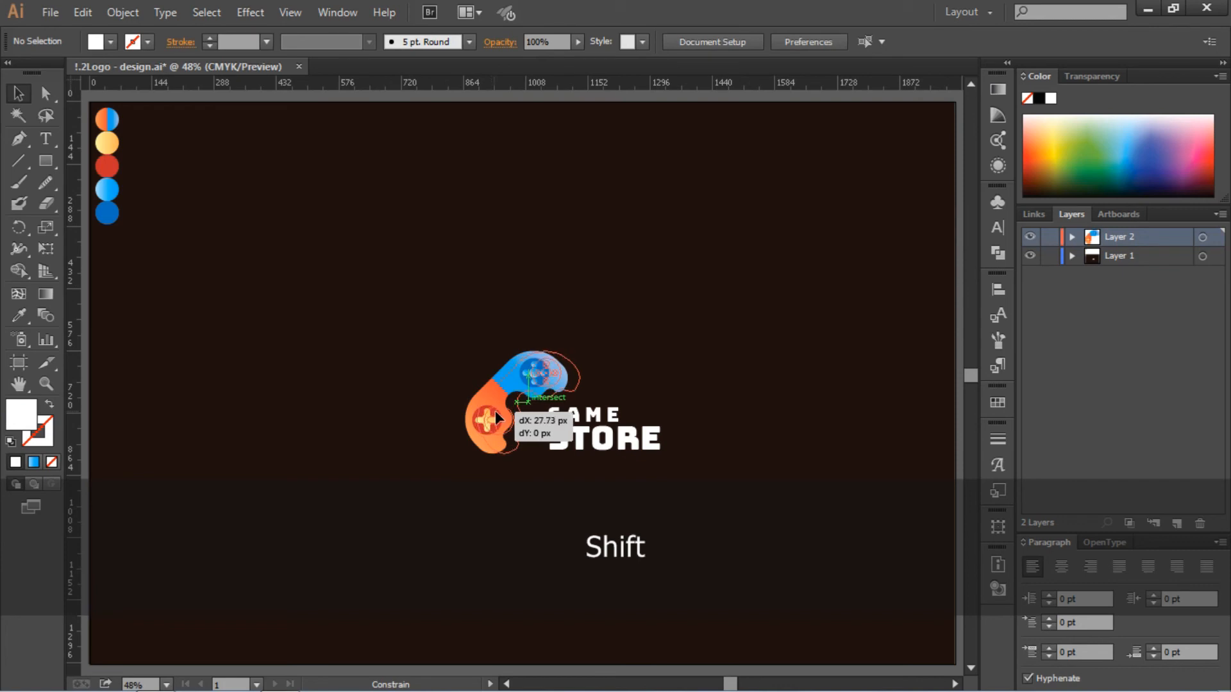
pyautogui.moveTo(612, 395); pyautogui.dragTo(703, 365)
# - Move the GAME STORE text slightly down and closer to the controller so their lower edges line up
pyautogui.scroll(-2, 703, 365)
pyautogui.hotkey('ctrl', '=')
pyautogui.hotkey('ctrl', '=')
pyautogui.hotkey('ctrl', '=')
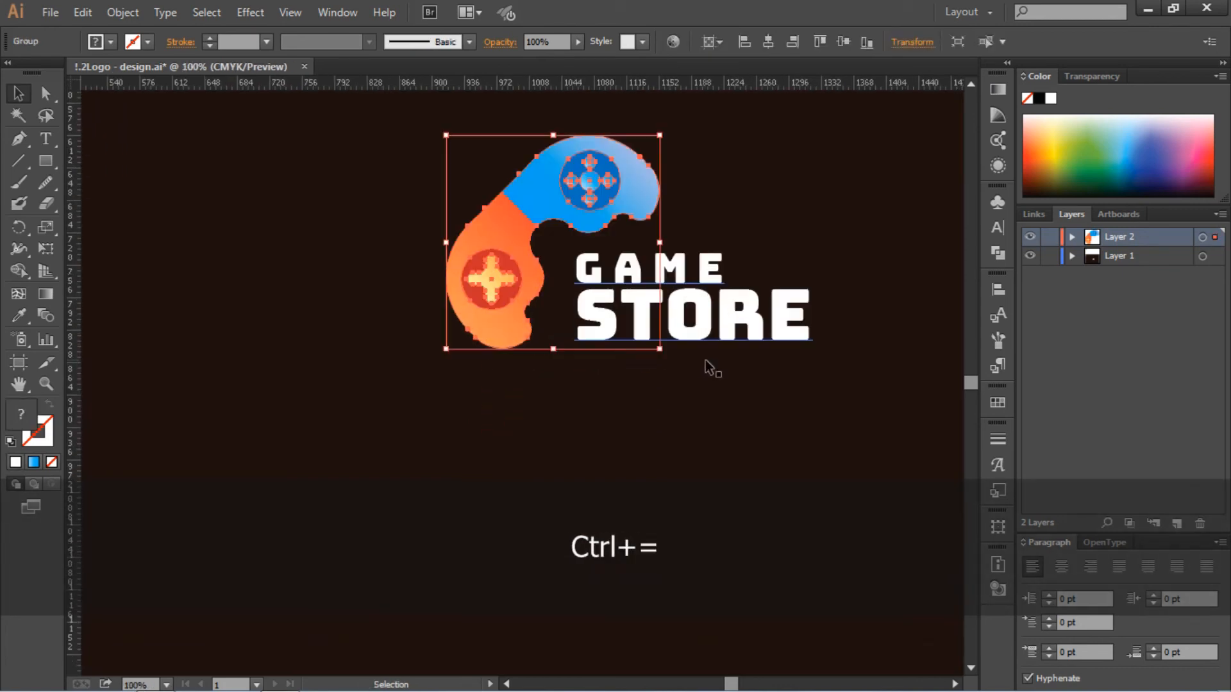
pyautogui.hscroll(3, 516, 383)
pyautogui.moveTo(572, 320); pyautogui.dragTo(531, 327)
# - Shrink the controller group proportionally again and nudge it right and down to fit snugly against the GAME STORE text
pyautogui.click(501, 173)
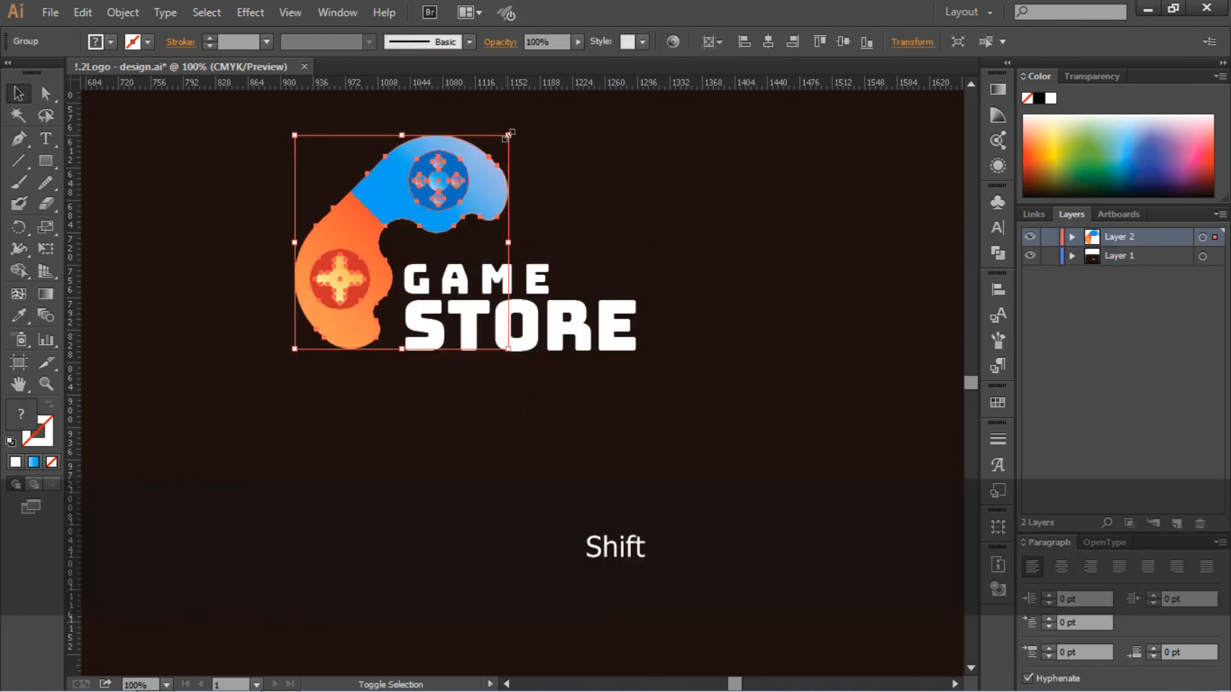
pyautogui.moveTo(509, 135); pyautogui.dragTo(479, 164)
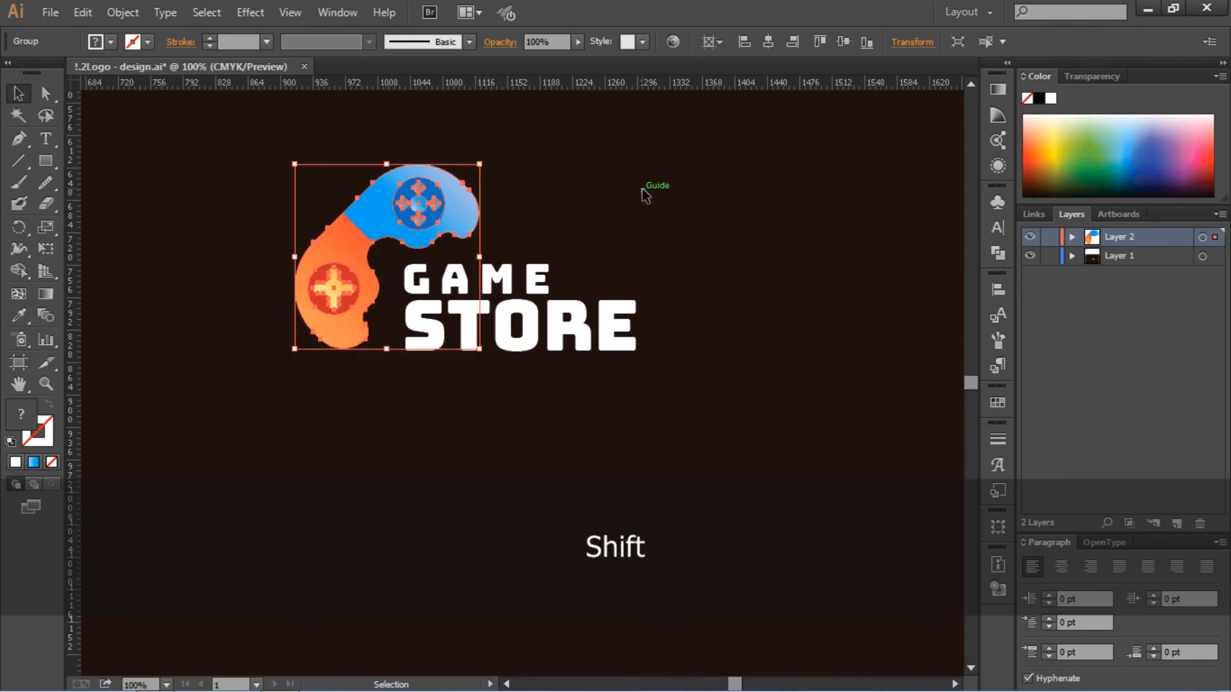
pyautogui.moveTo(362, 291); pyautogui.dragTo(372, 289)
pyautogui.press('Down')
pyautogui.press('Down')
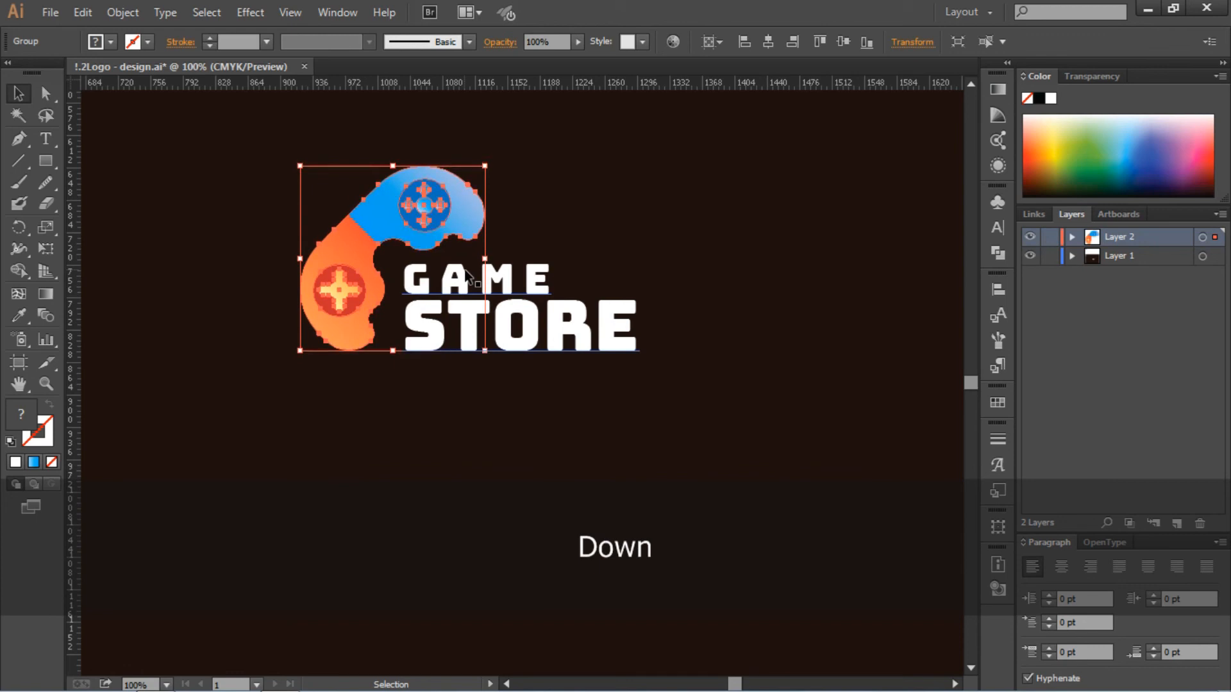
pyautogui.press('Right')
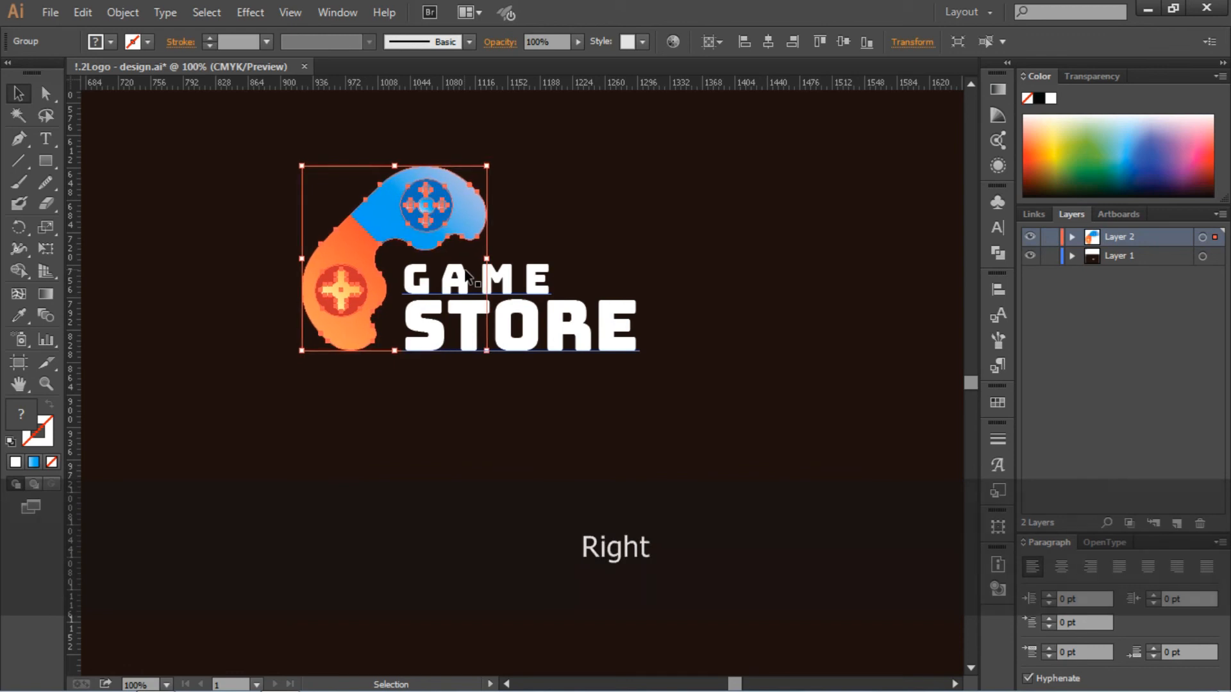
pyautogui.press('Down')
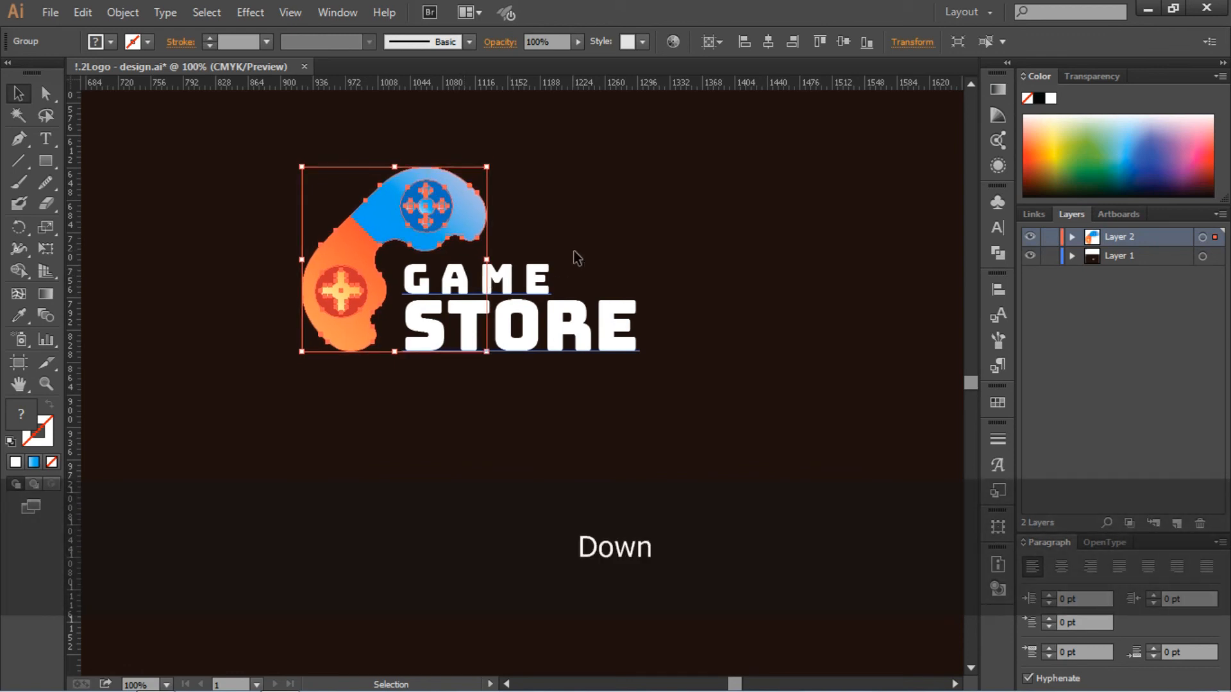
pyautogui.click(580, 255)
# - Group the controller and the GAME STORE text into one logo object
pyautogui.hotkey('ctrl', '-')
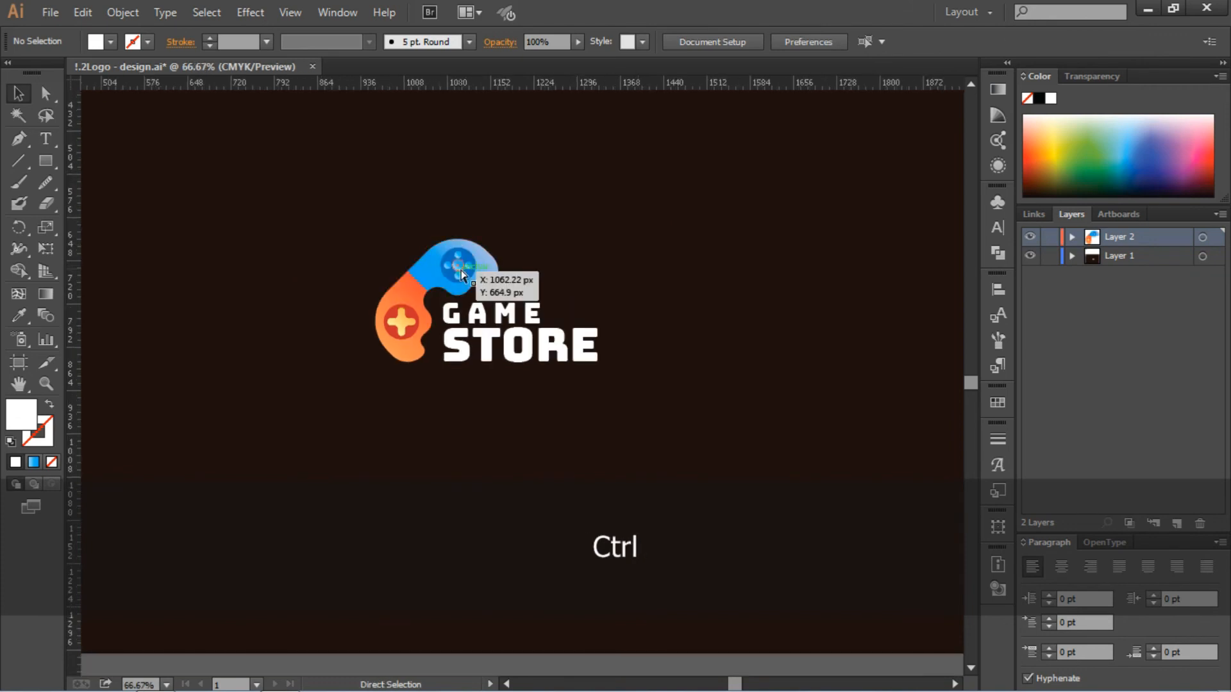
pyautogui.hscroll(3, 462, 274)
pyautogui.moveTo(215, 215); pyautogui.dragTo(467, 459)
pyautogui.rightClick(416, 346)
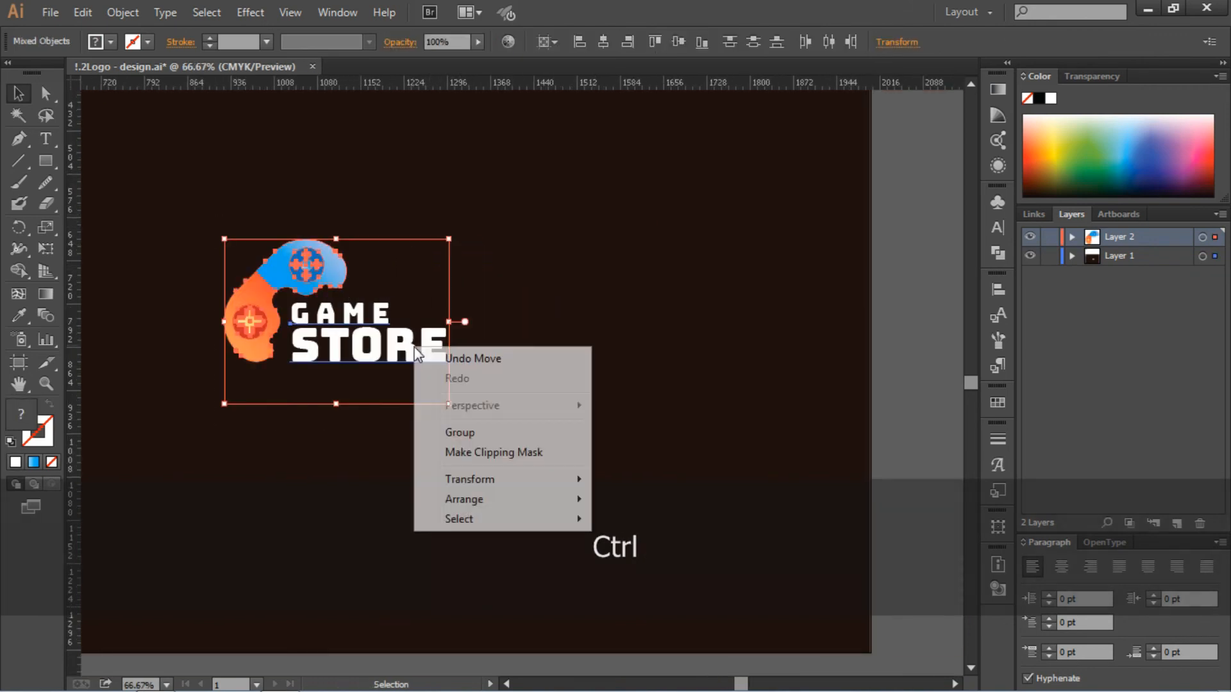
pyautogui.click(477, 439)
# - Center the grouped logo horizontally and vertically on the artboard
pyautogui.hotkey('ctrl', '0')
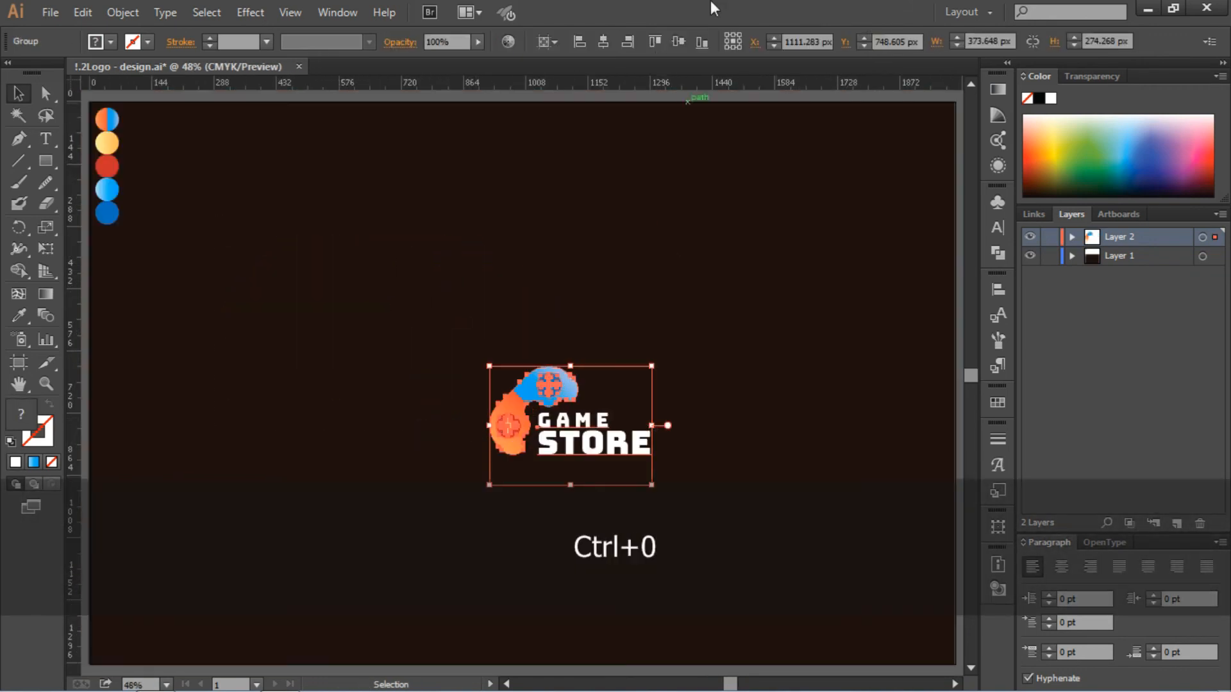
pyautogui.click(603, 41)
pyautogui.click(678, 42)
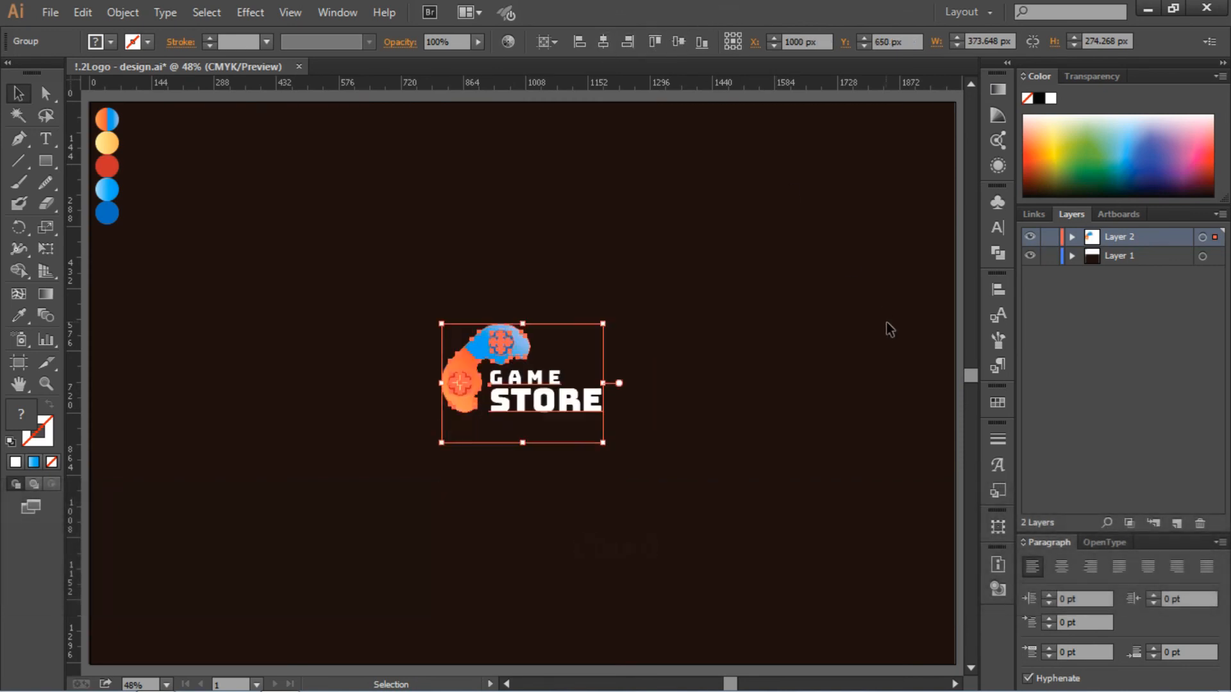
pyautogui.click(890, 329)
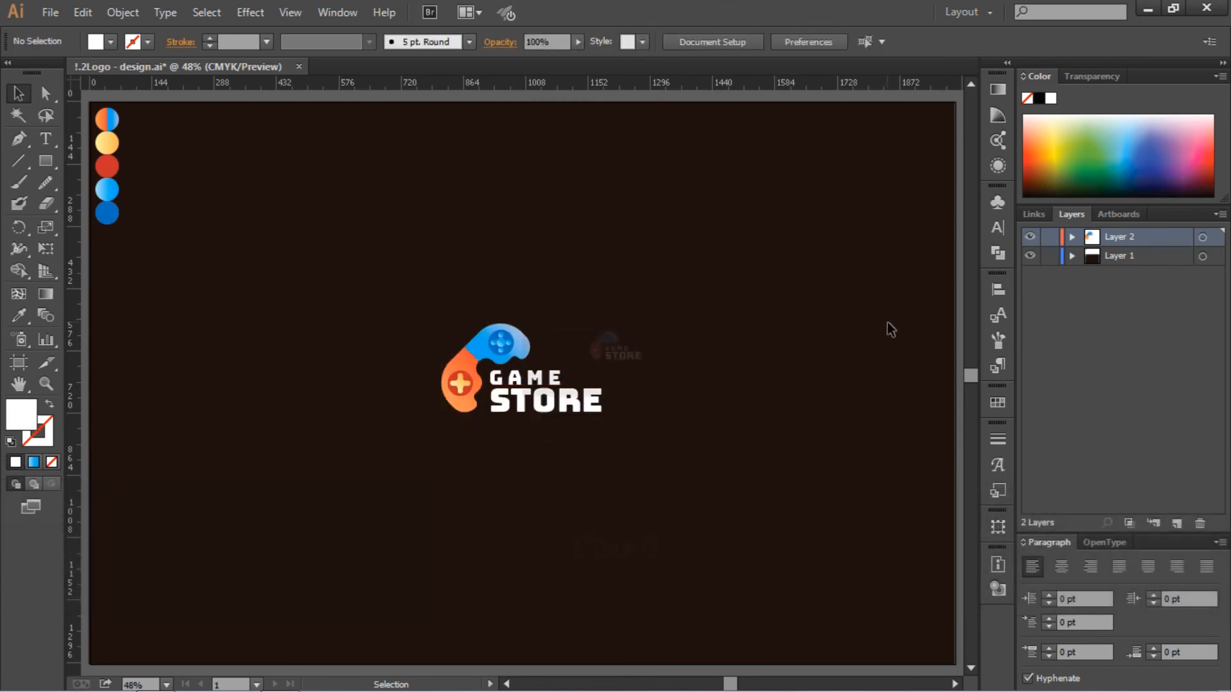